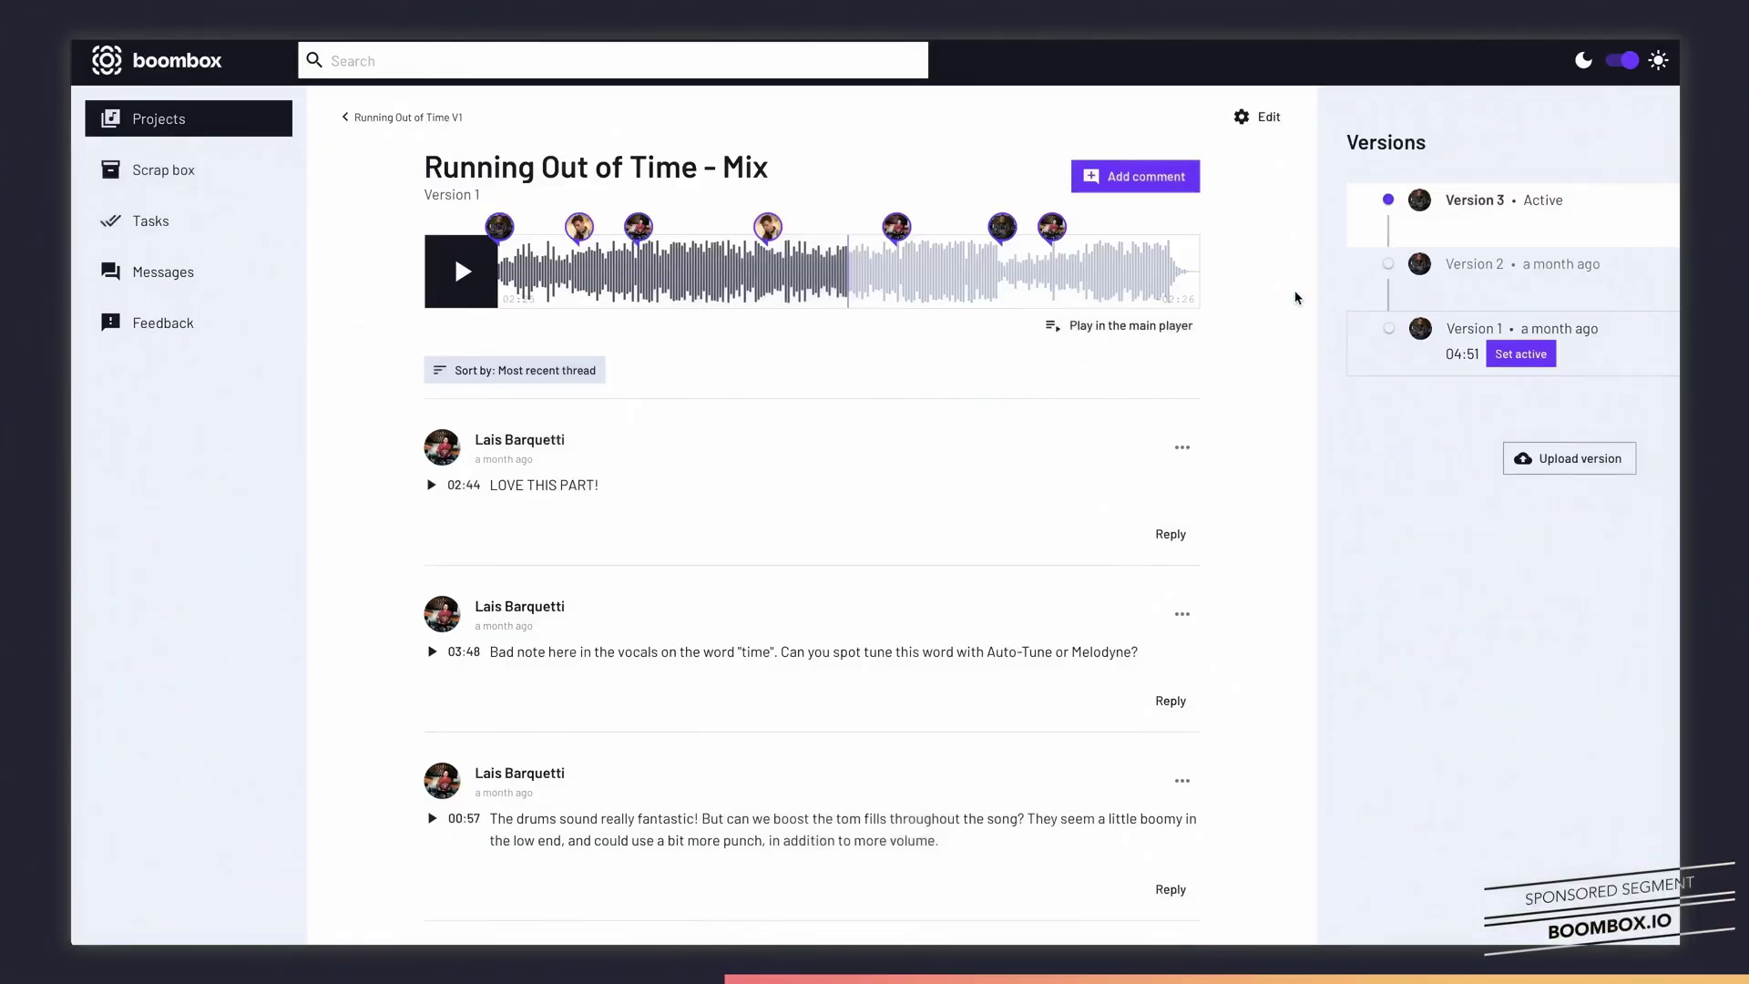
text(Vocals need )
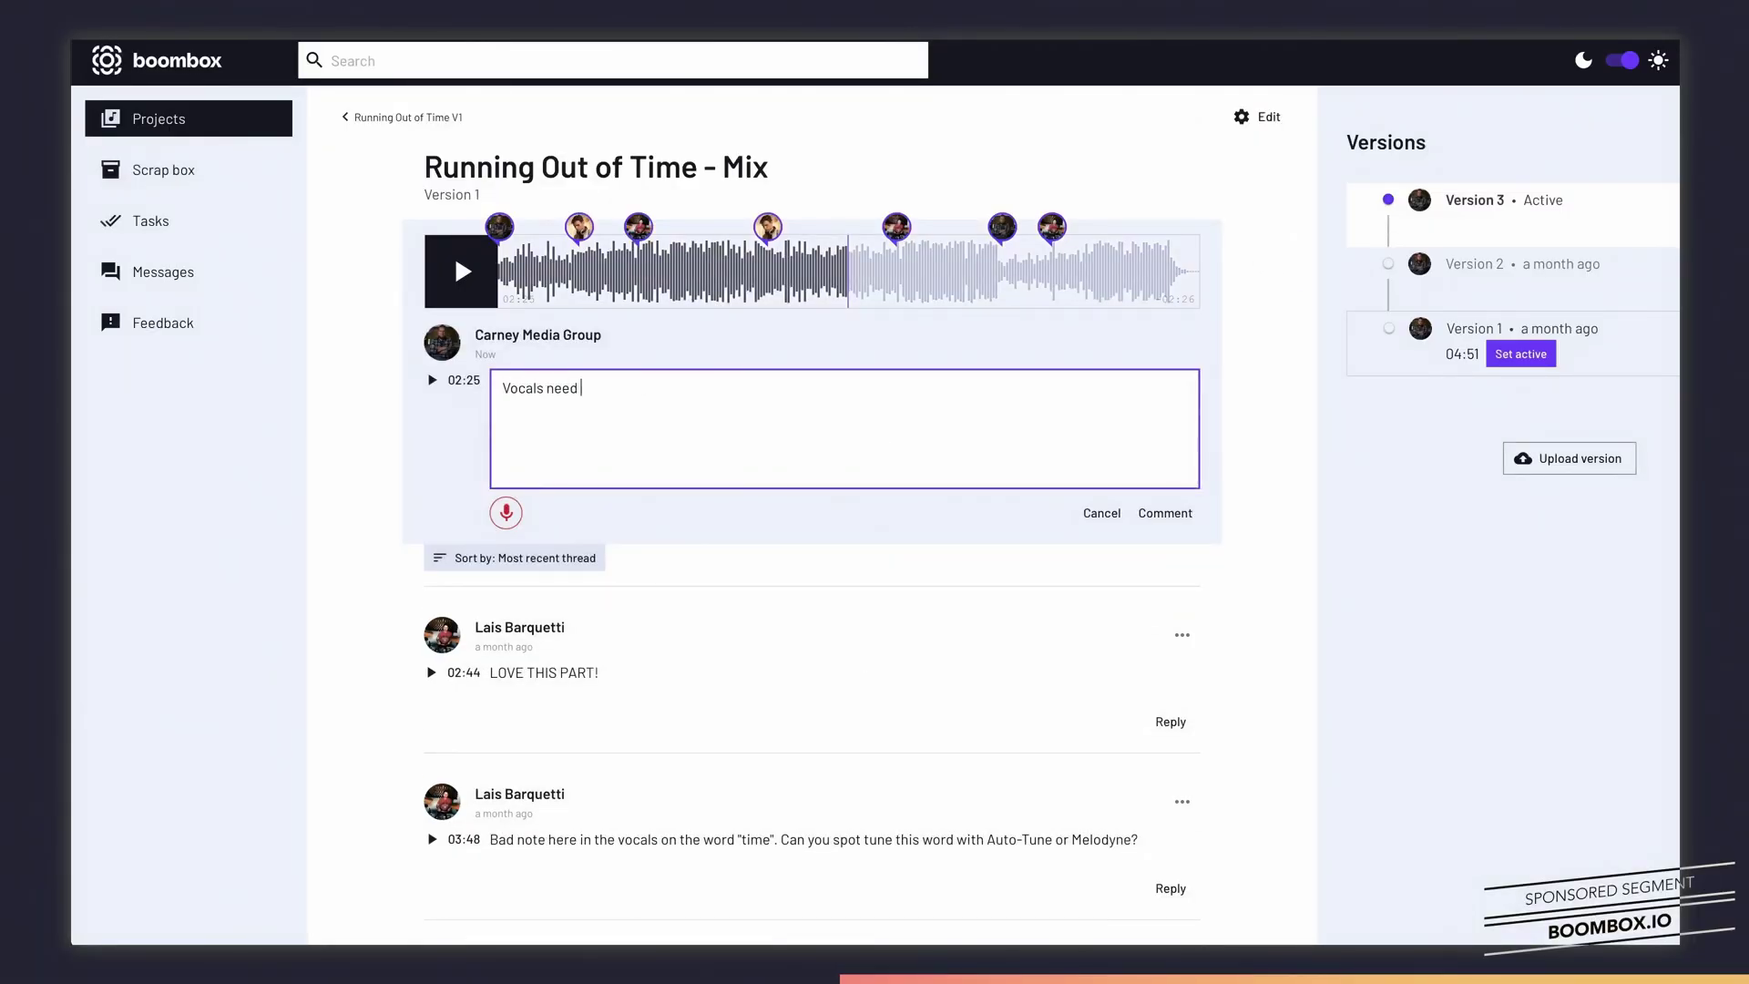
text(a little more high end here.)
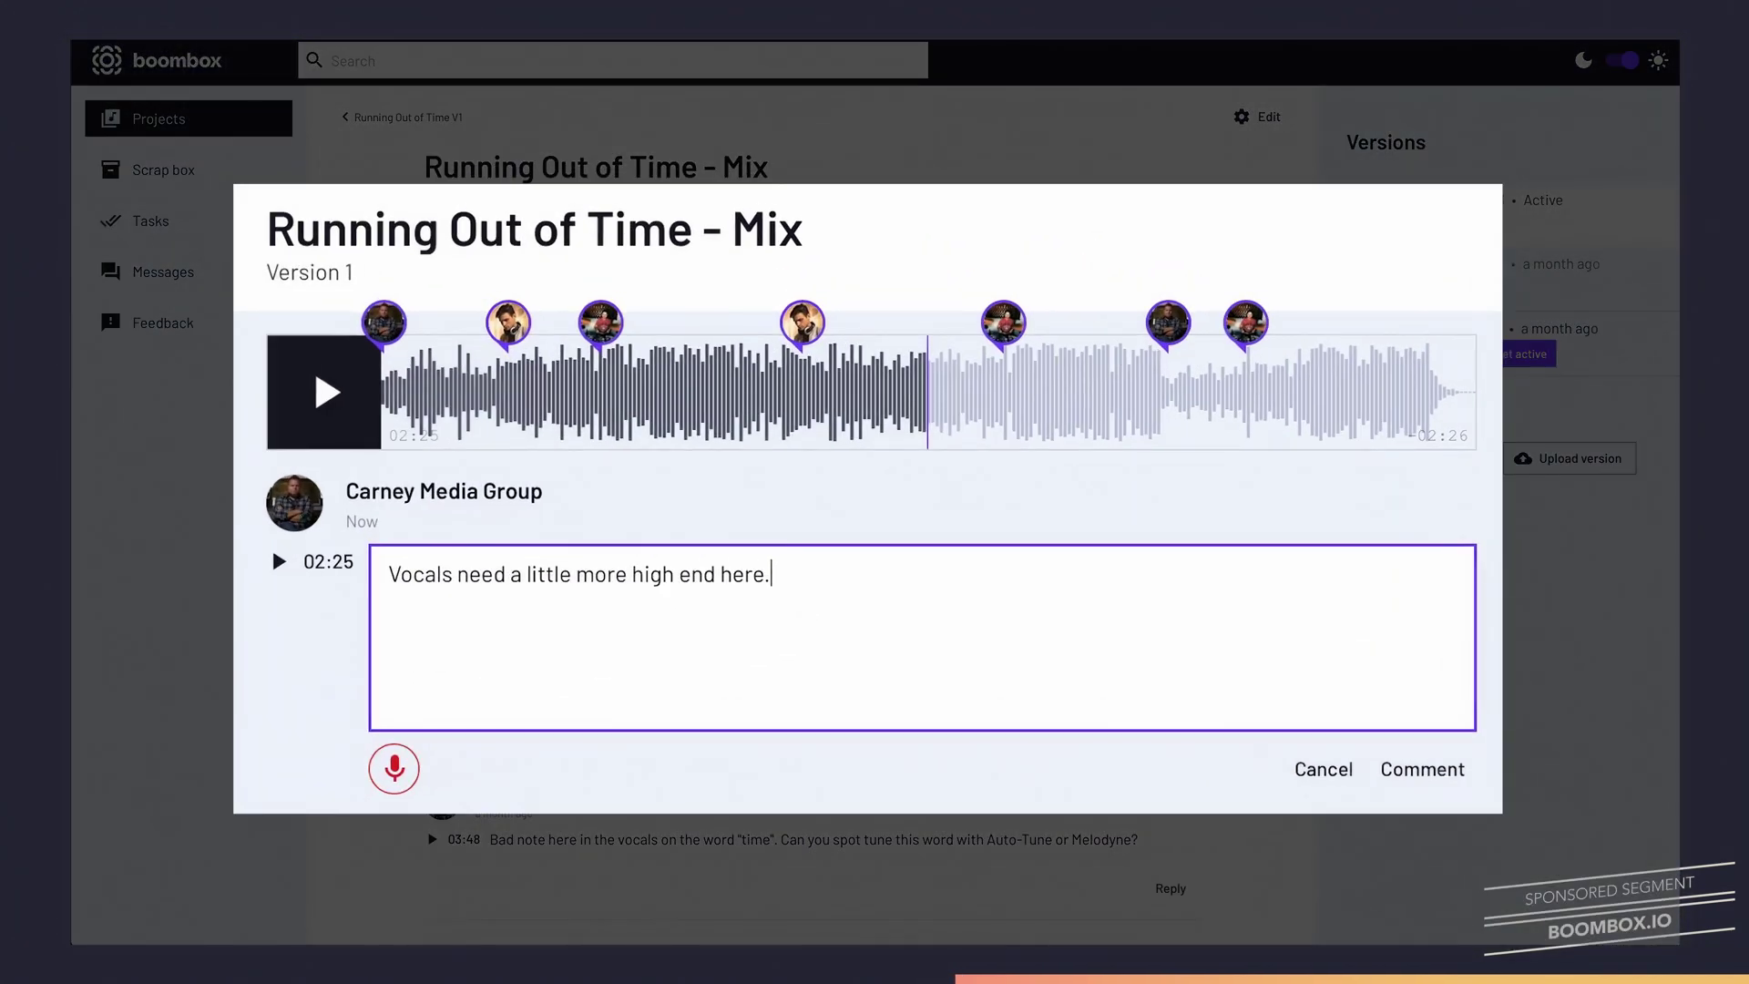
Post the comment 'Vocals need a little more high end here.' at 02:25 in Boombox.
click(1422, 768)
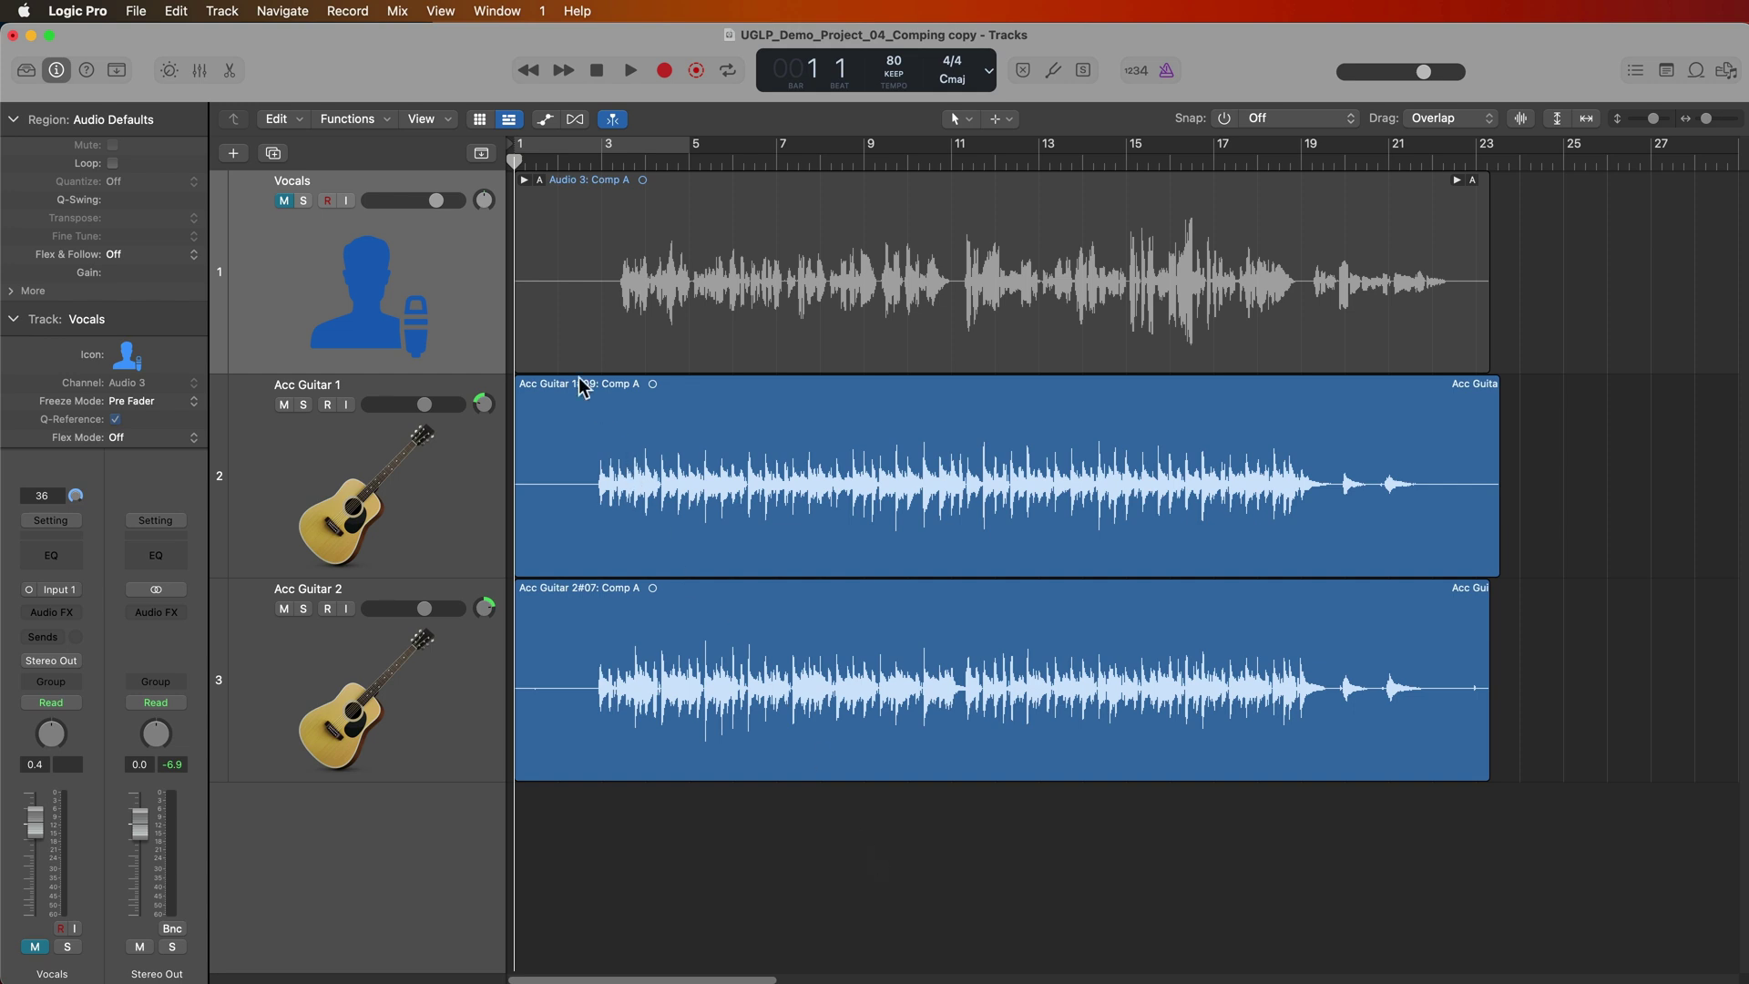
Enable Fade tool and Marquee tool click zones in the General Editing settings.
click(98, 20)
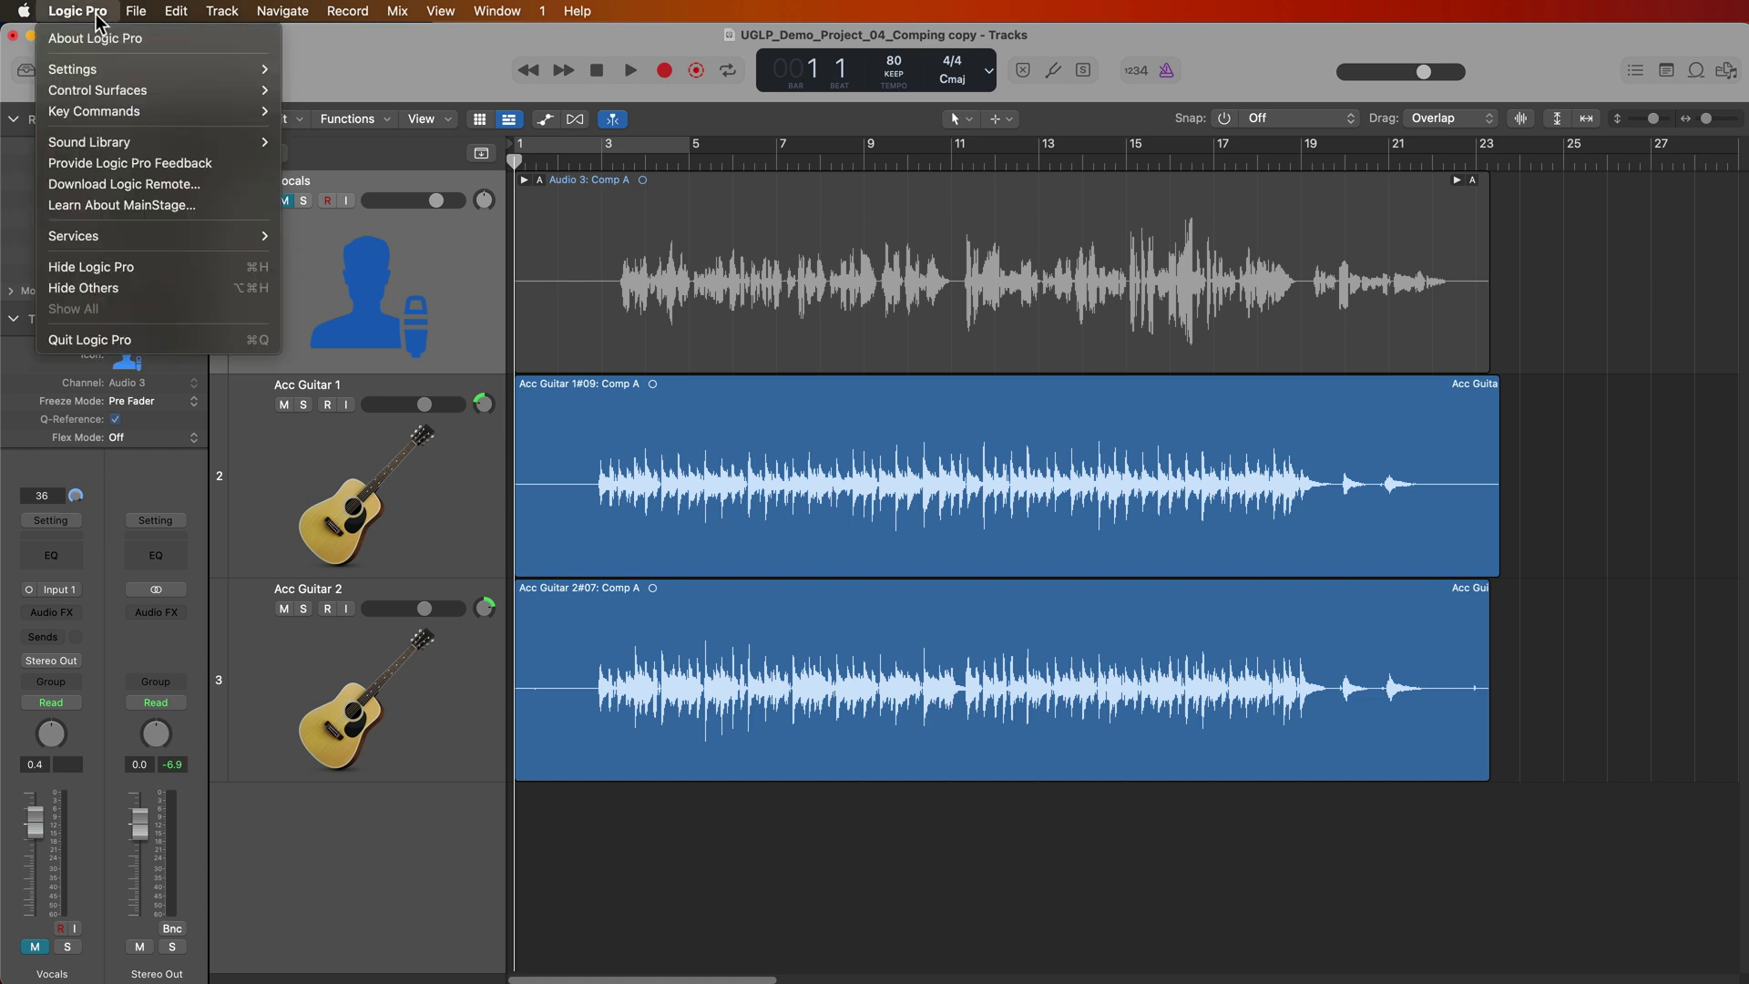
mouse_move(97, 68)
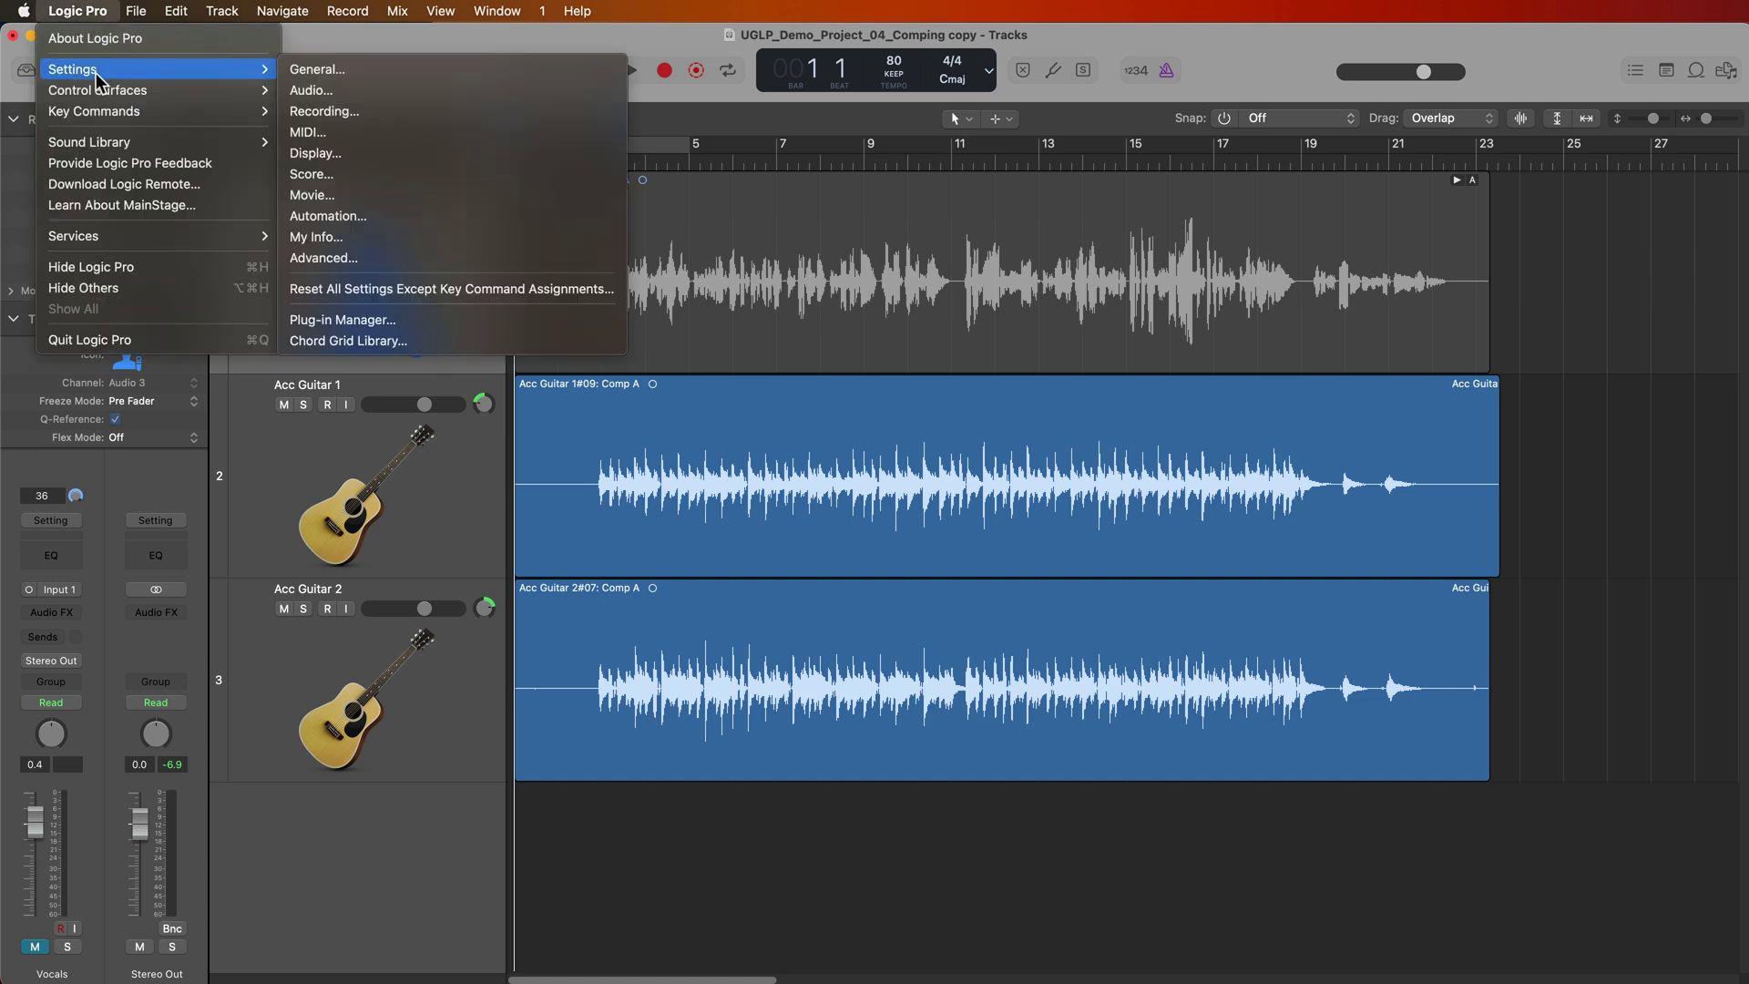
click(364, 77)
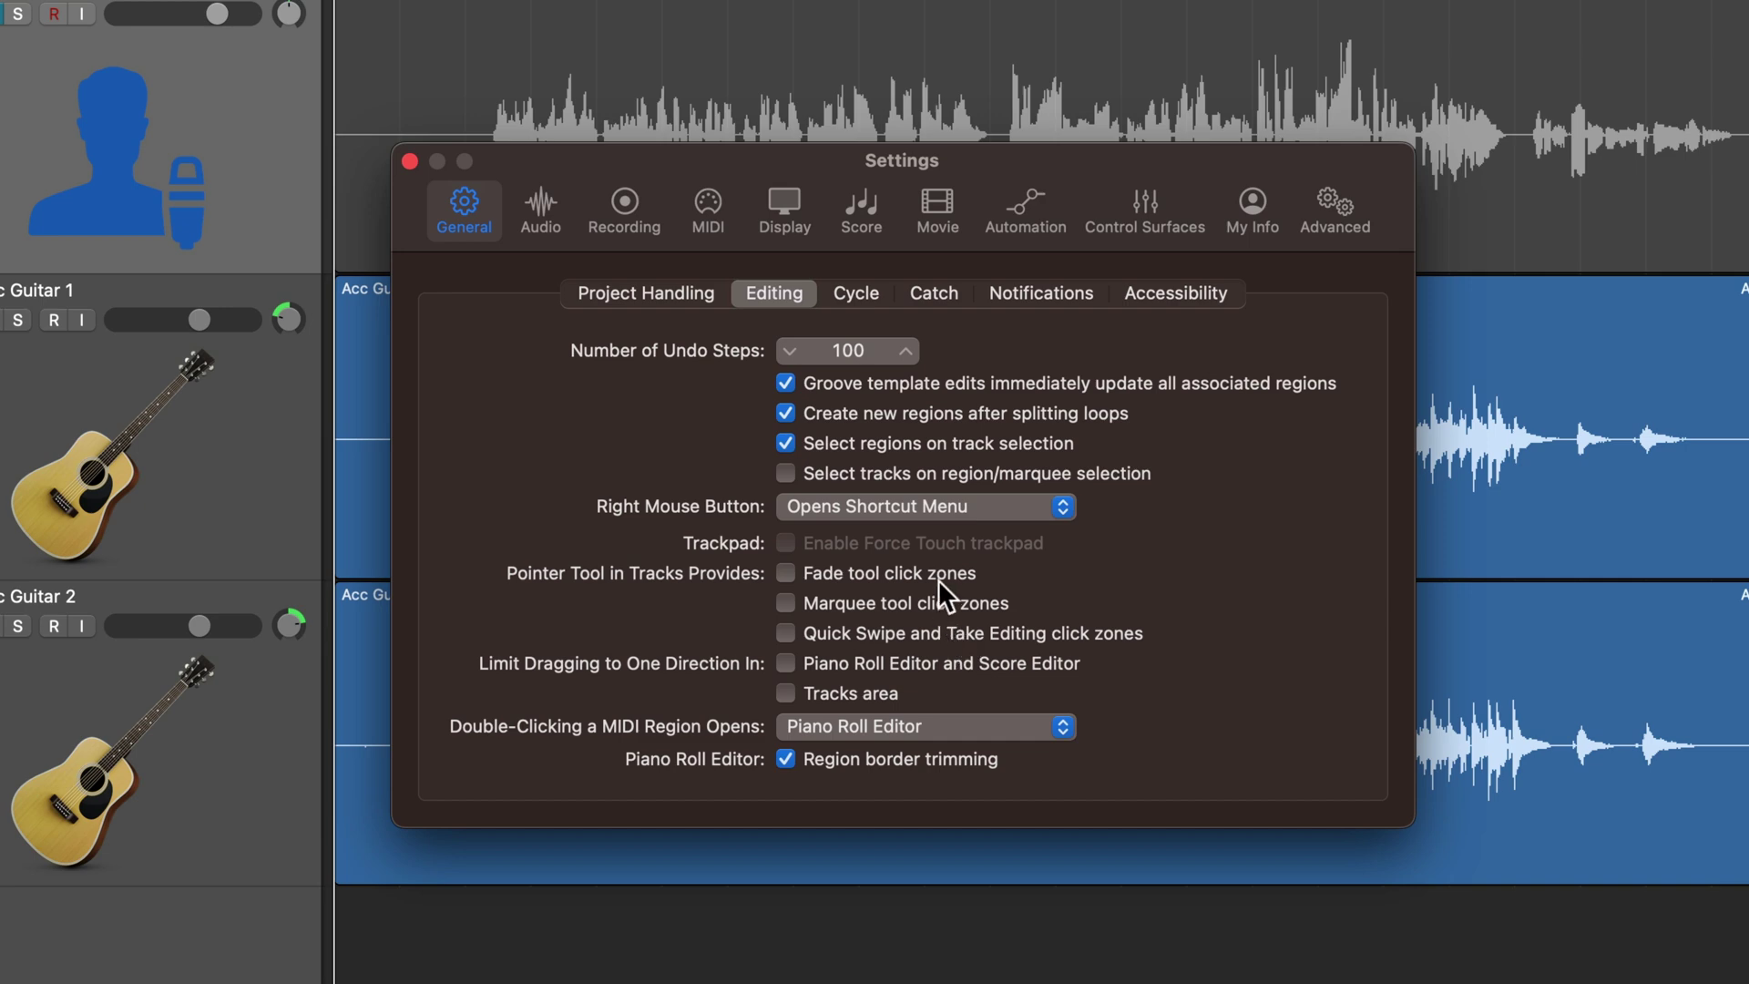
click(940, 580)
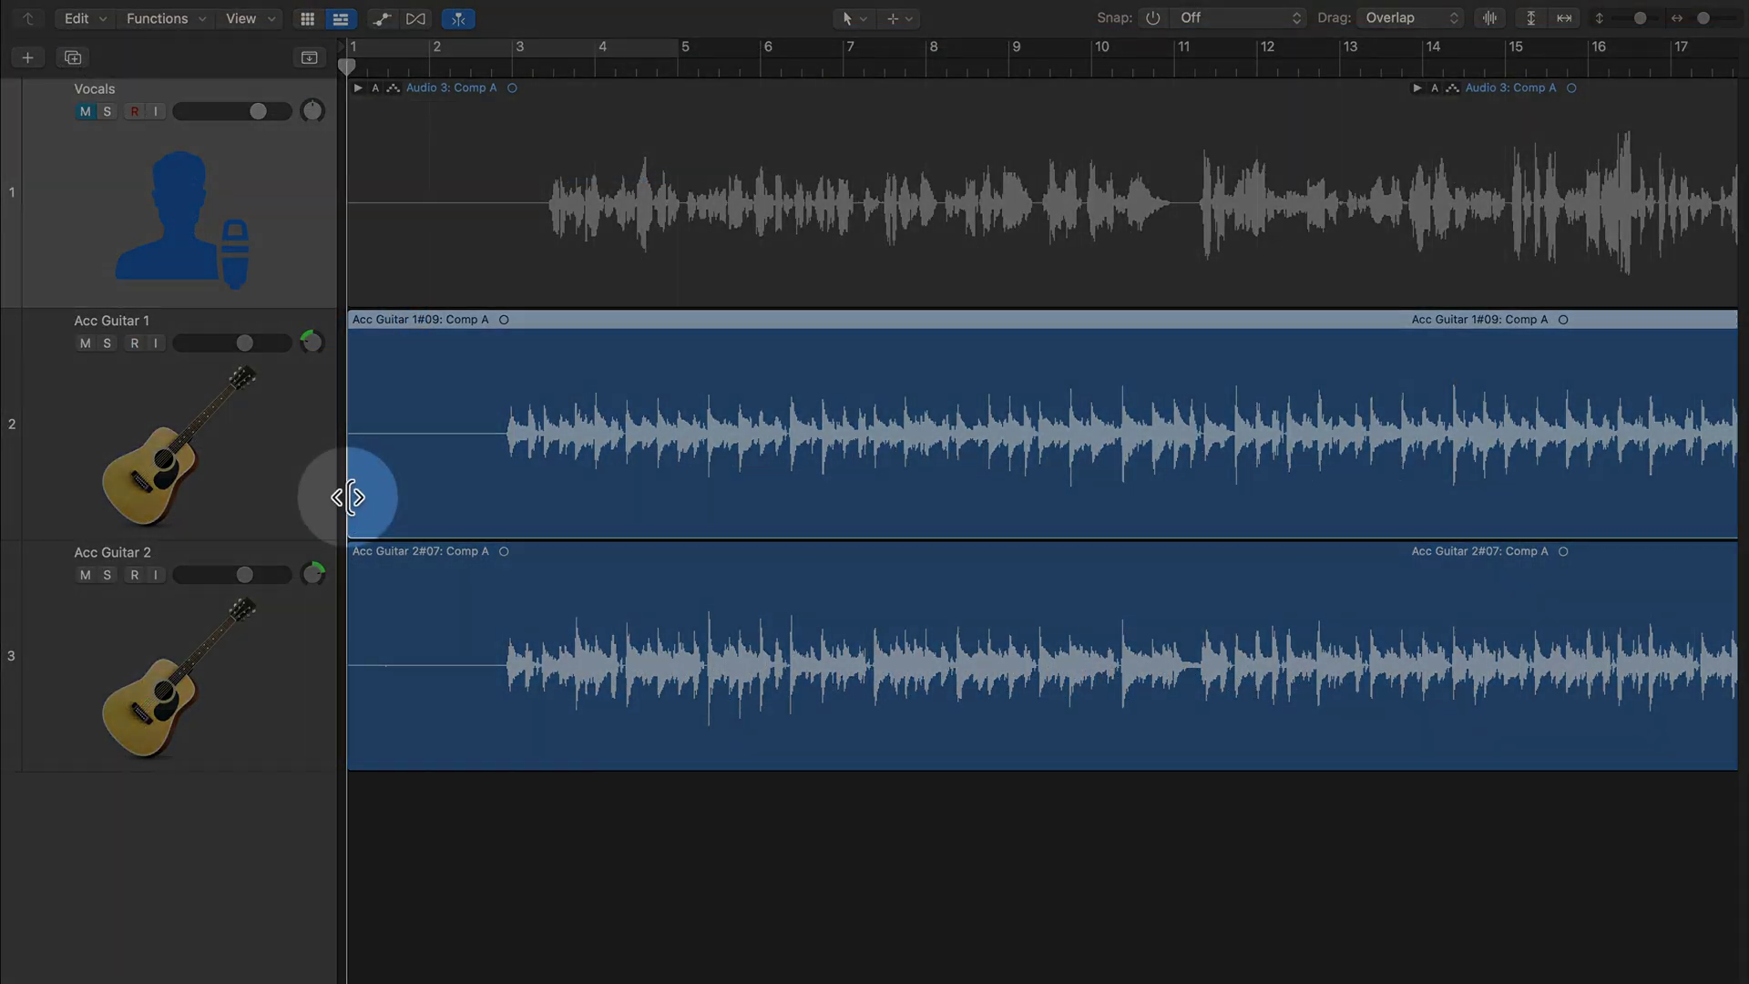
Trim the start of the Acc Guitar 1 region and add a short fade-in.
drag(349, 497, 499, 492)
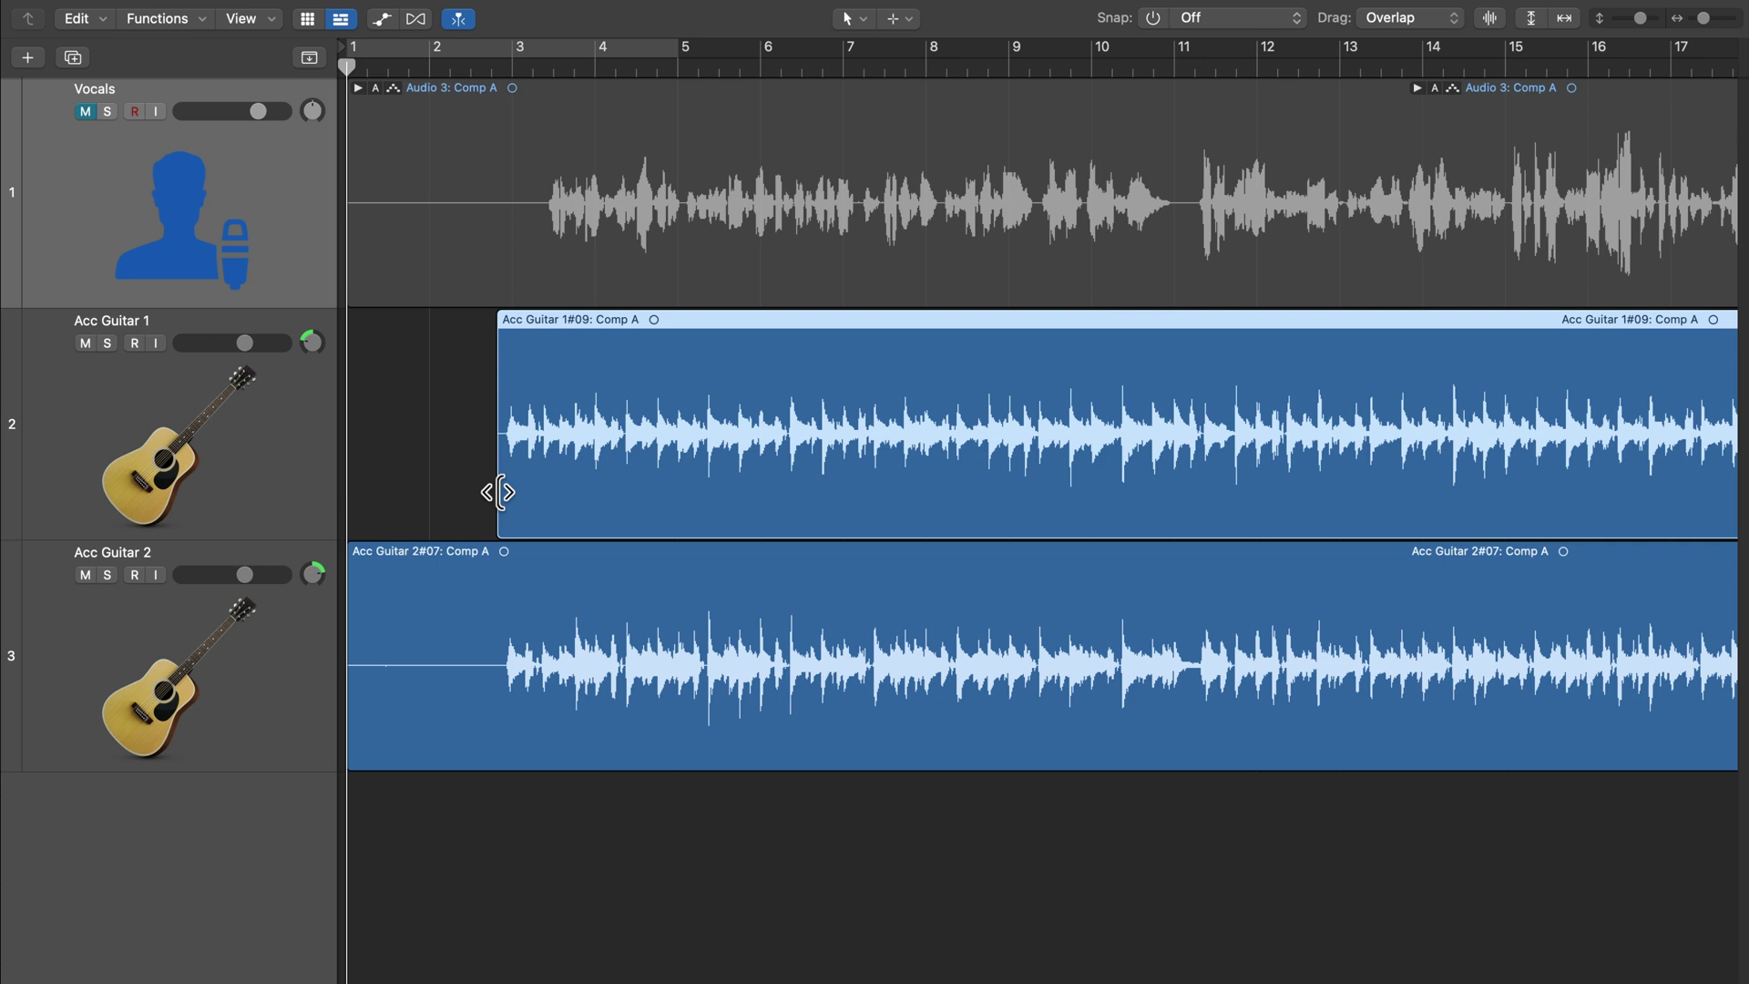
drag(498, 493, 486, 492)
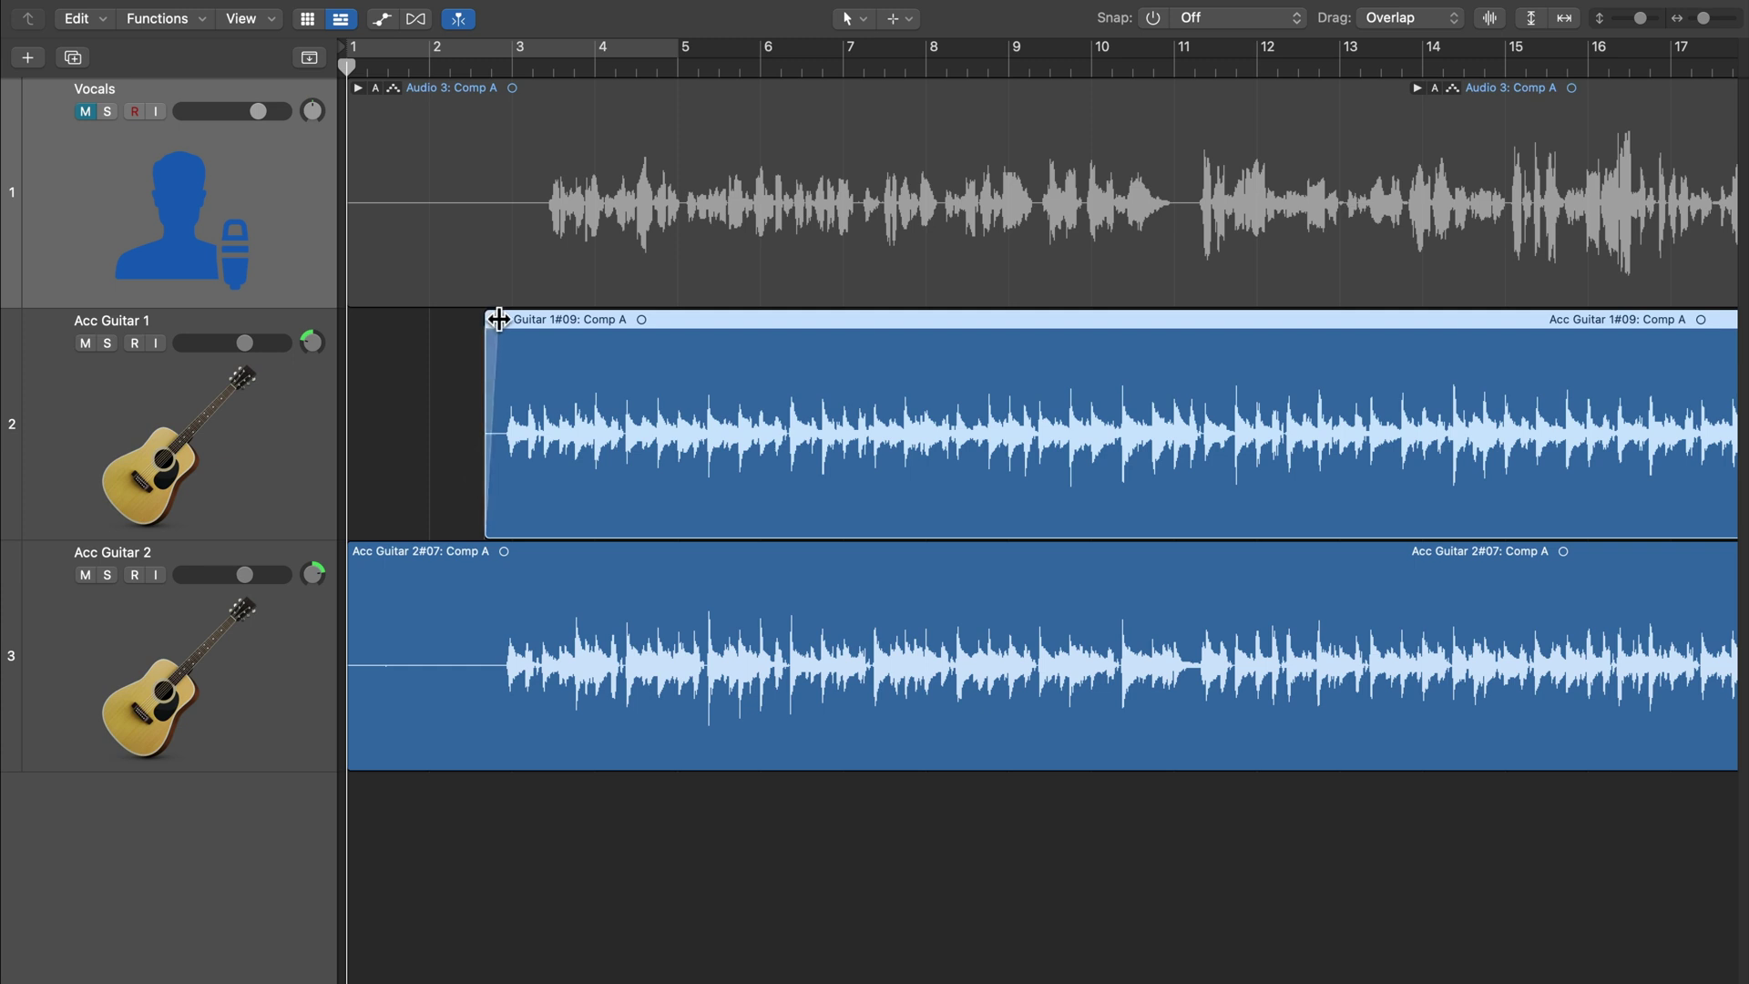
drag(484, 318, 503, 319)
scroll(656, 417, right, 10)
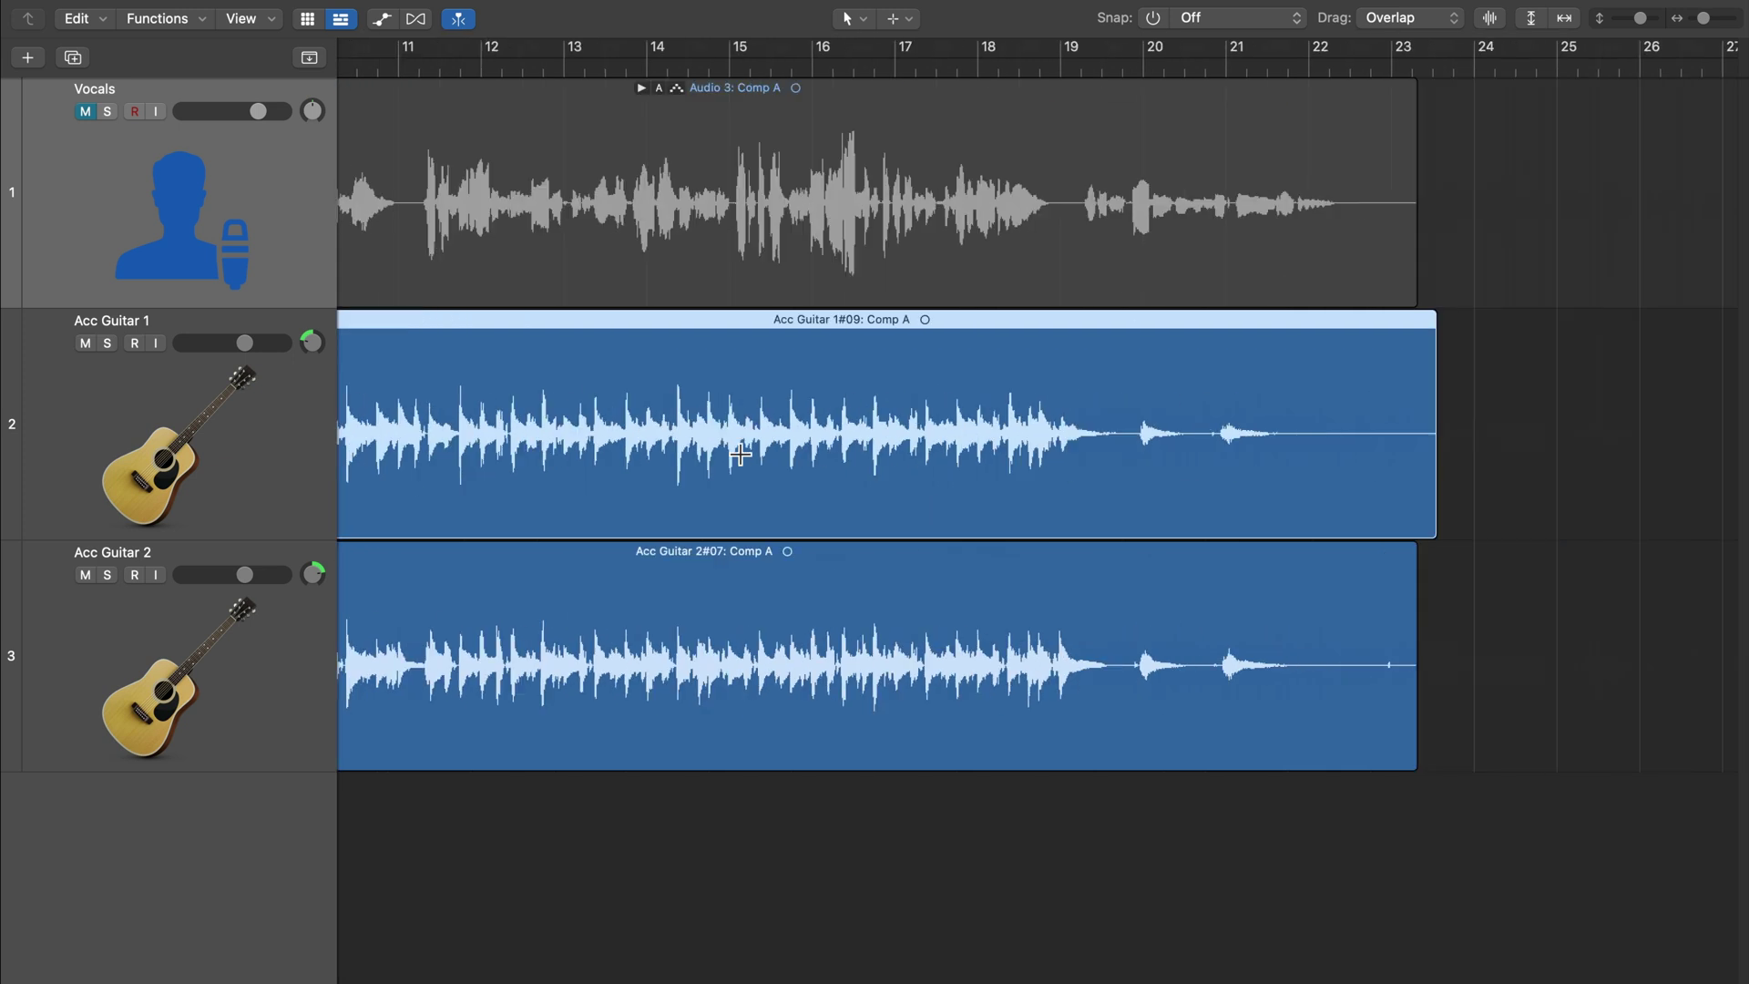
Shorten the Acc Guitar 1 end and add a curved fade-out, fine-tuning its length.
drag(1298, 526, 1195, 527)
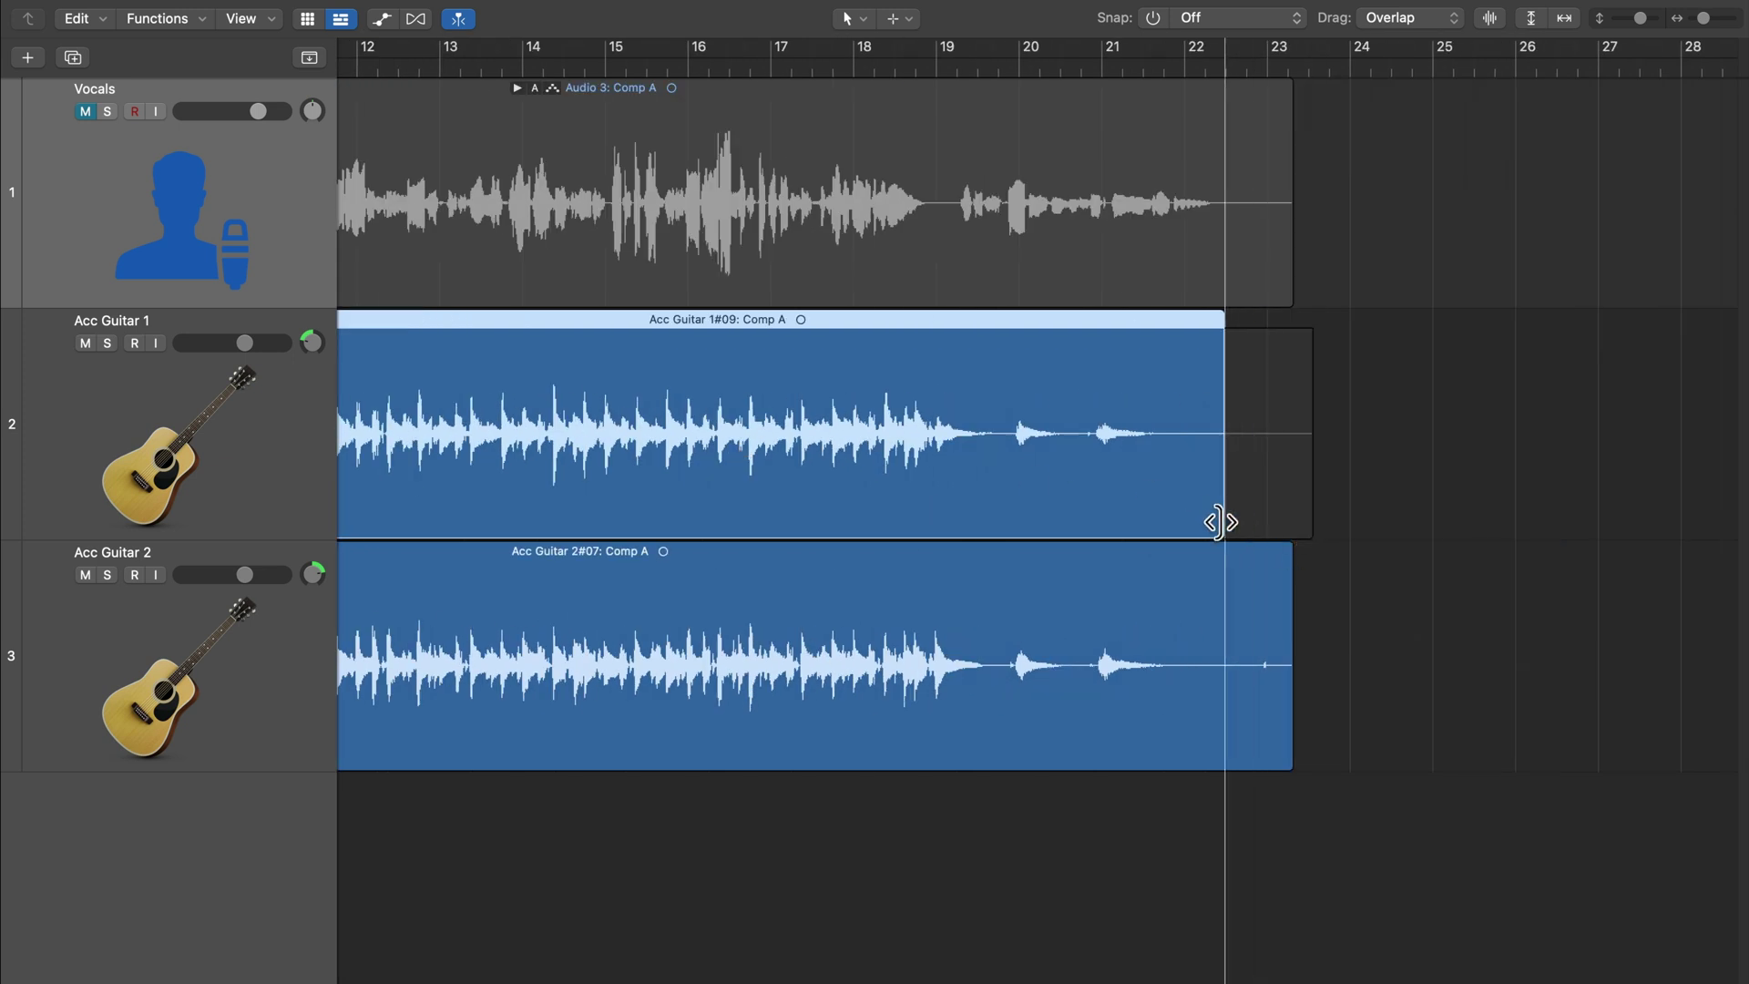
drag(1192, 334, 1024, 335)
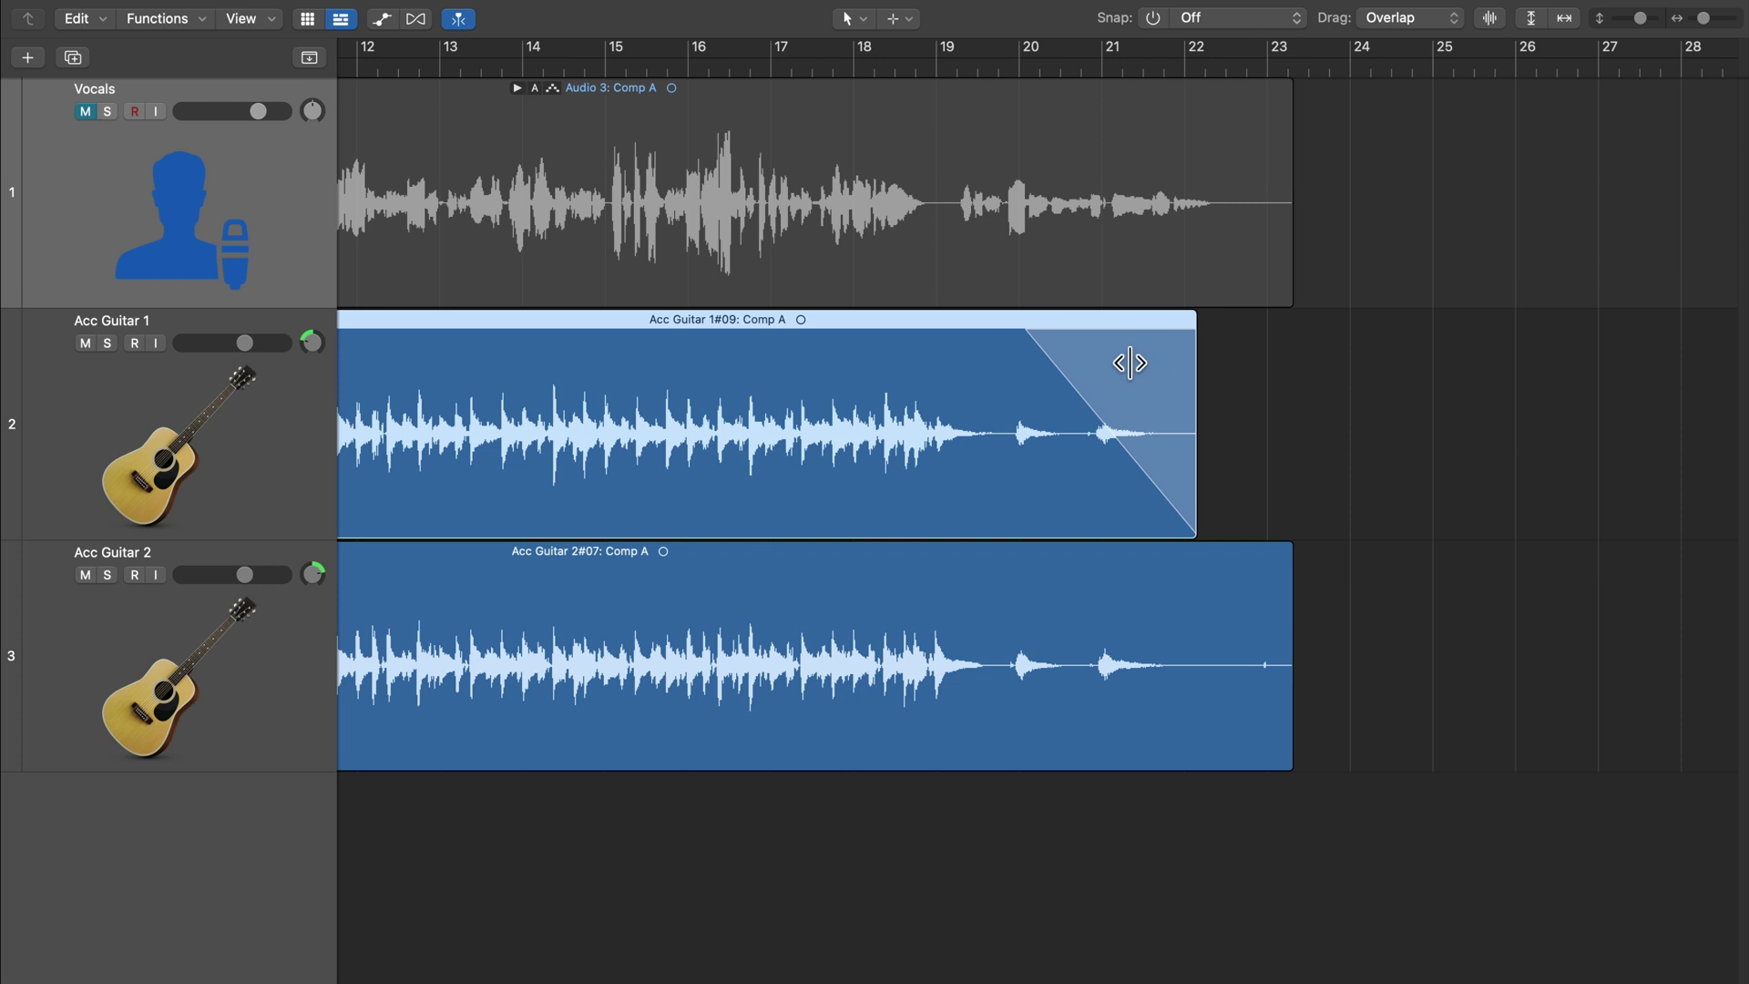
mouse_move(1154, 358)
mouse_down()
mouse_move(1109, 371)
mouse_move(1179, 358)
mouse_up()
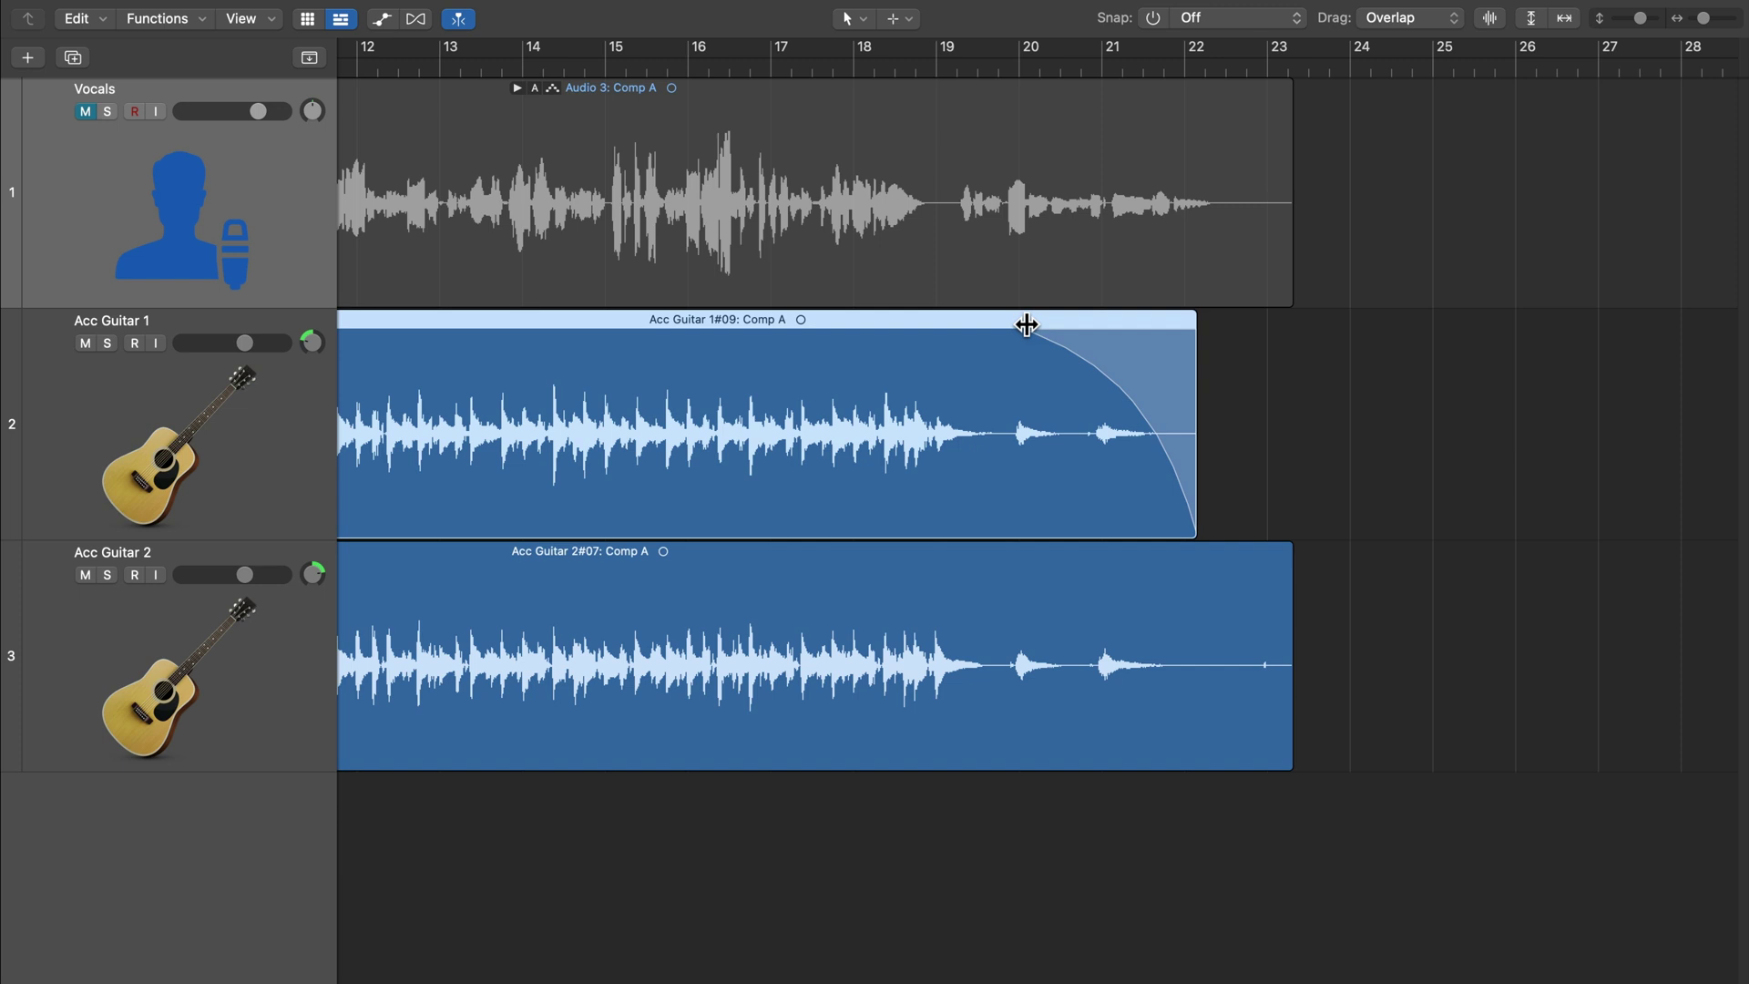
mouse_move(1027, 326)
mouse_down()
mouse_move(1144, 344)
mouse_move(1148, 410)
mouse_up()
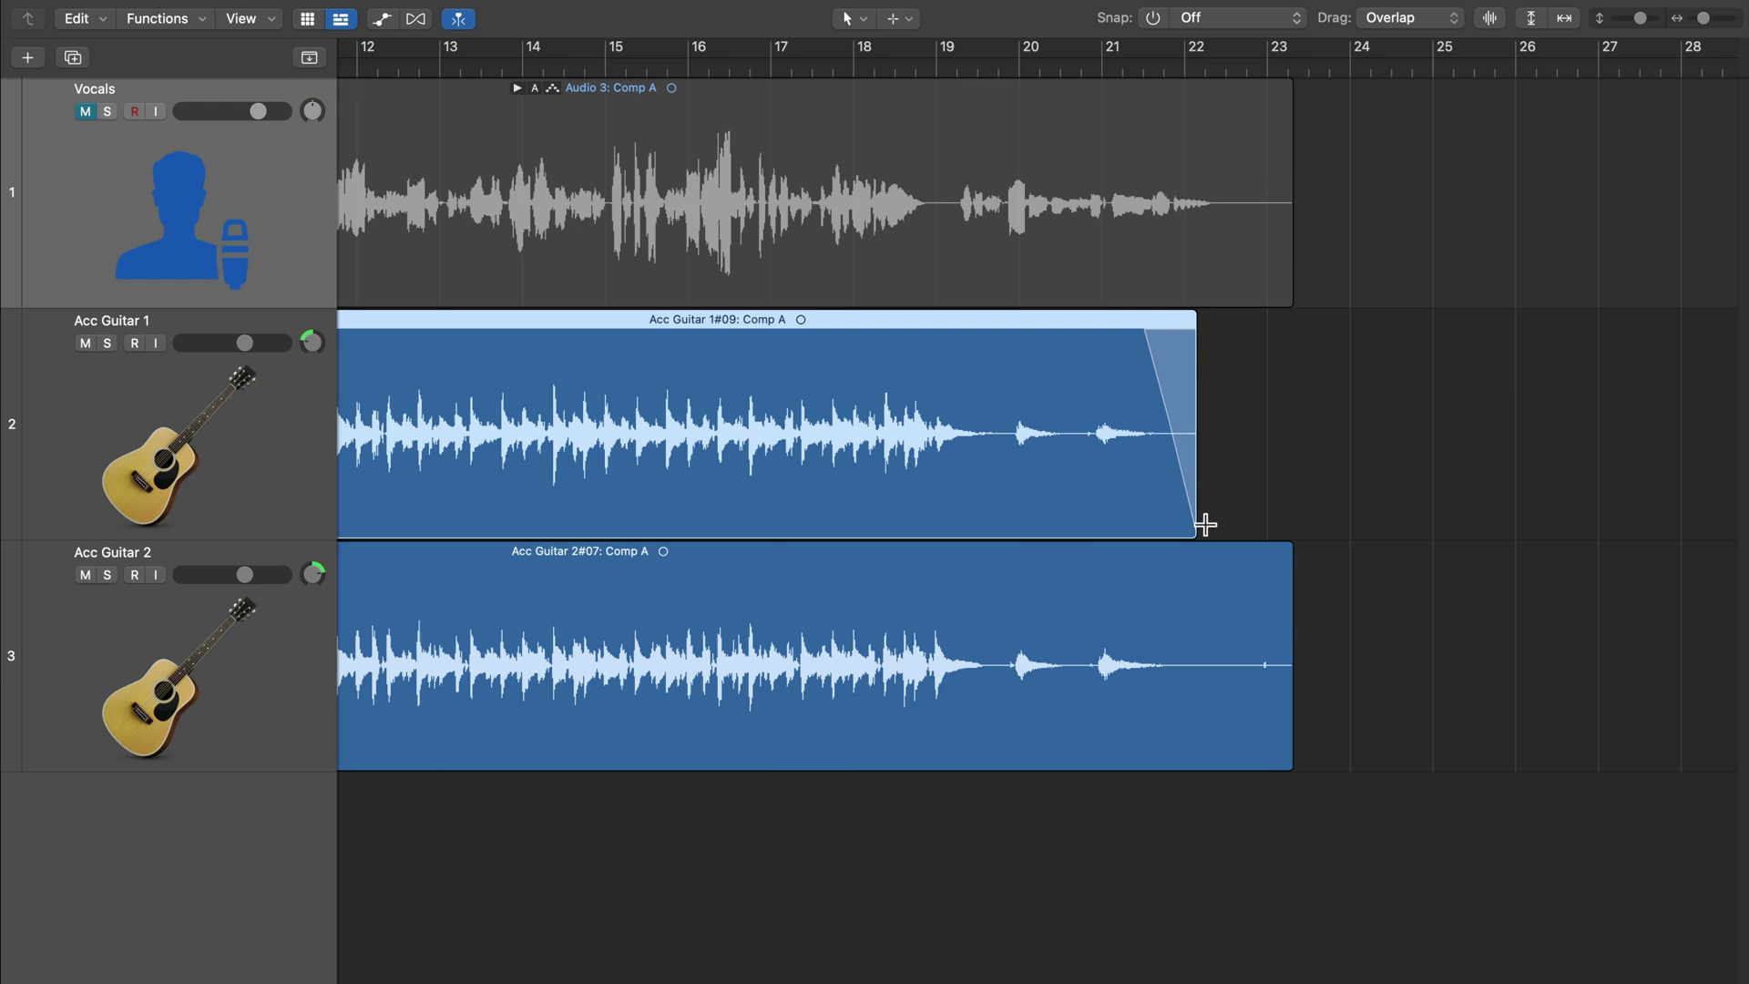
drag(1198, 527, 1227, 529)
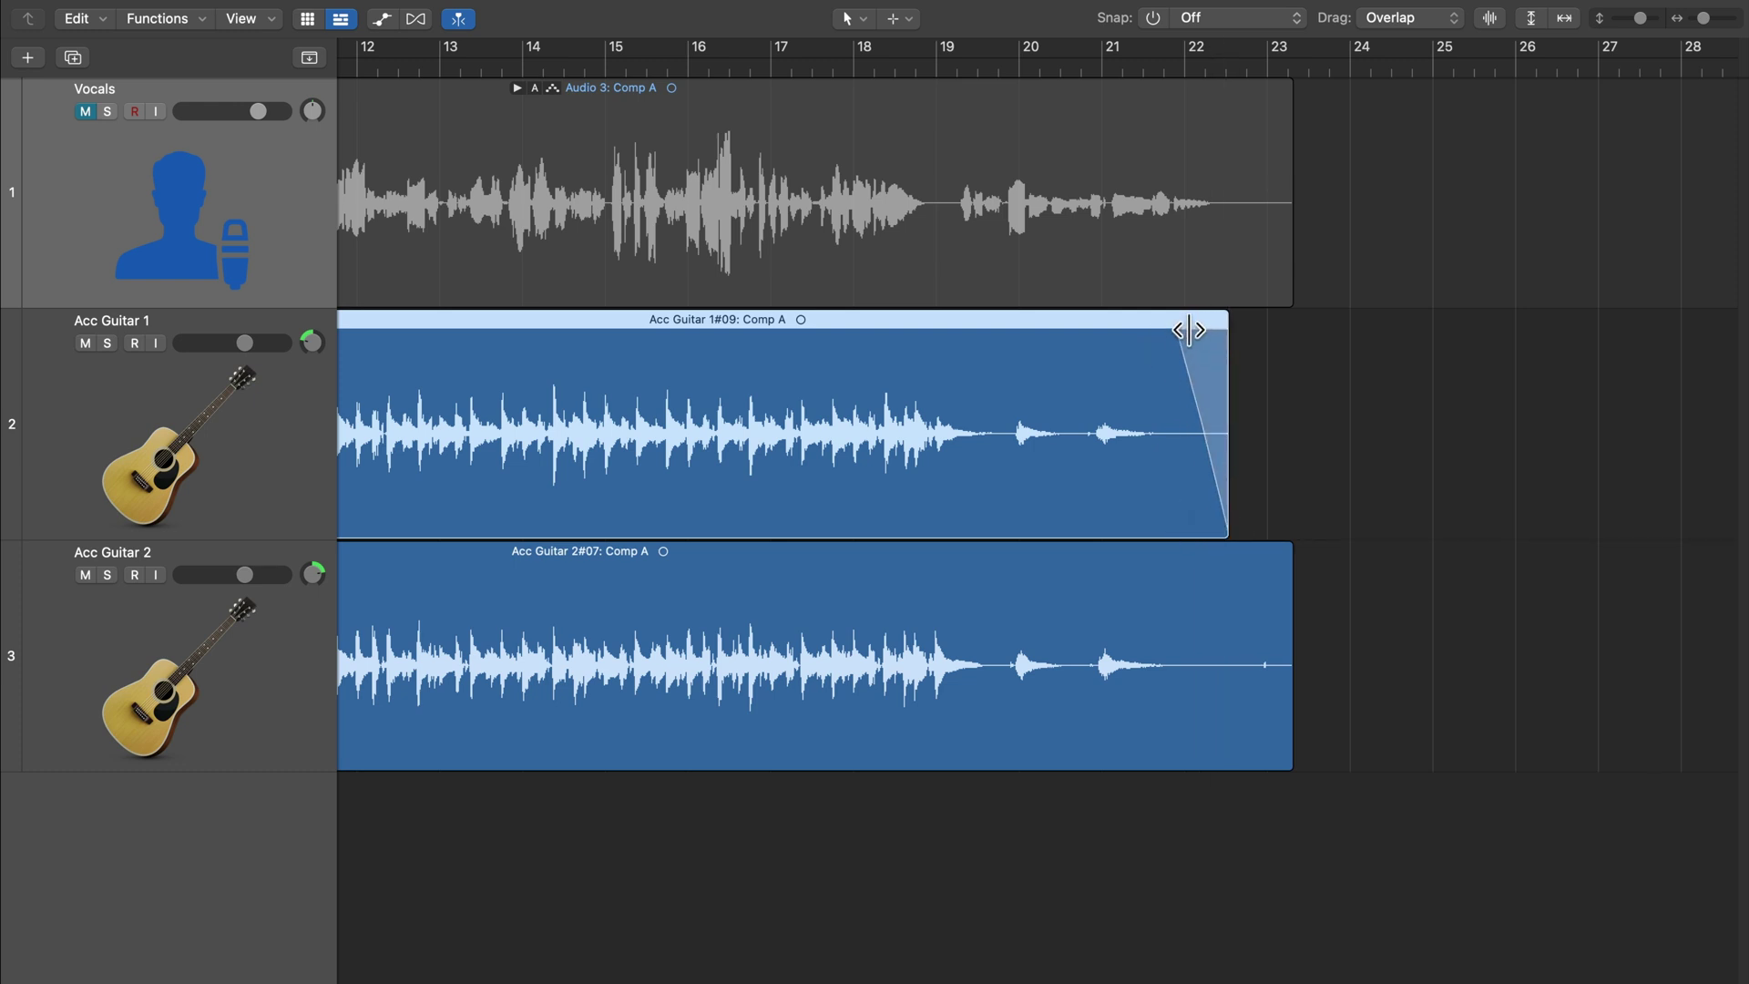
drag(1183, 331, 1160, 334)
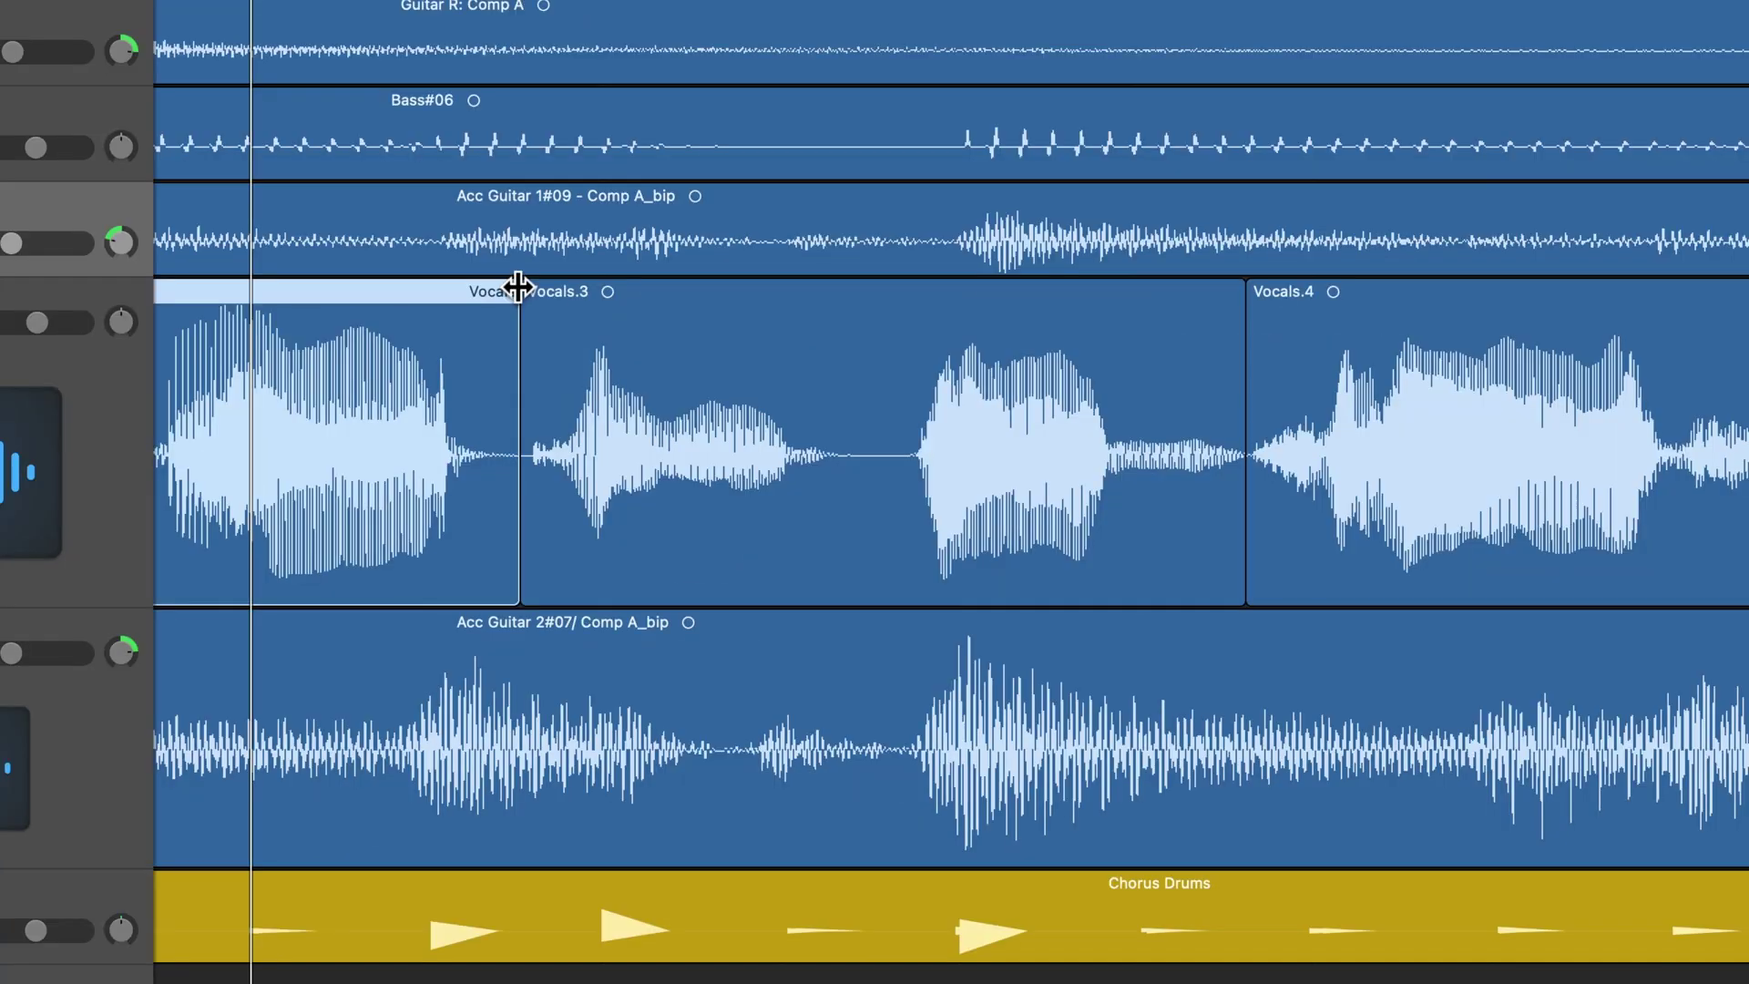
Crossfade the Vocals/Vocals.3 and Vocals.3/Vocals.4 joins, then remove Acc Guitar 1's fade-out.
drag(519, 292, 540, 291)
click(1095, 331)
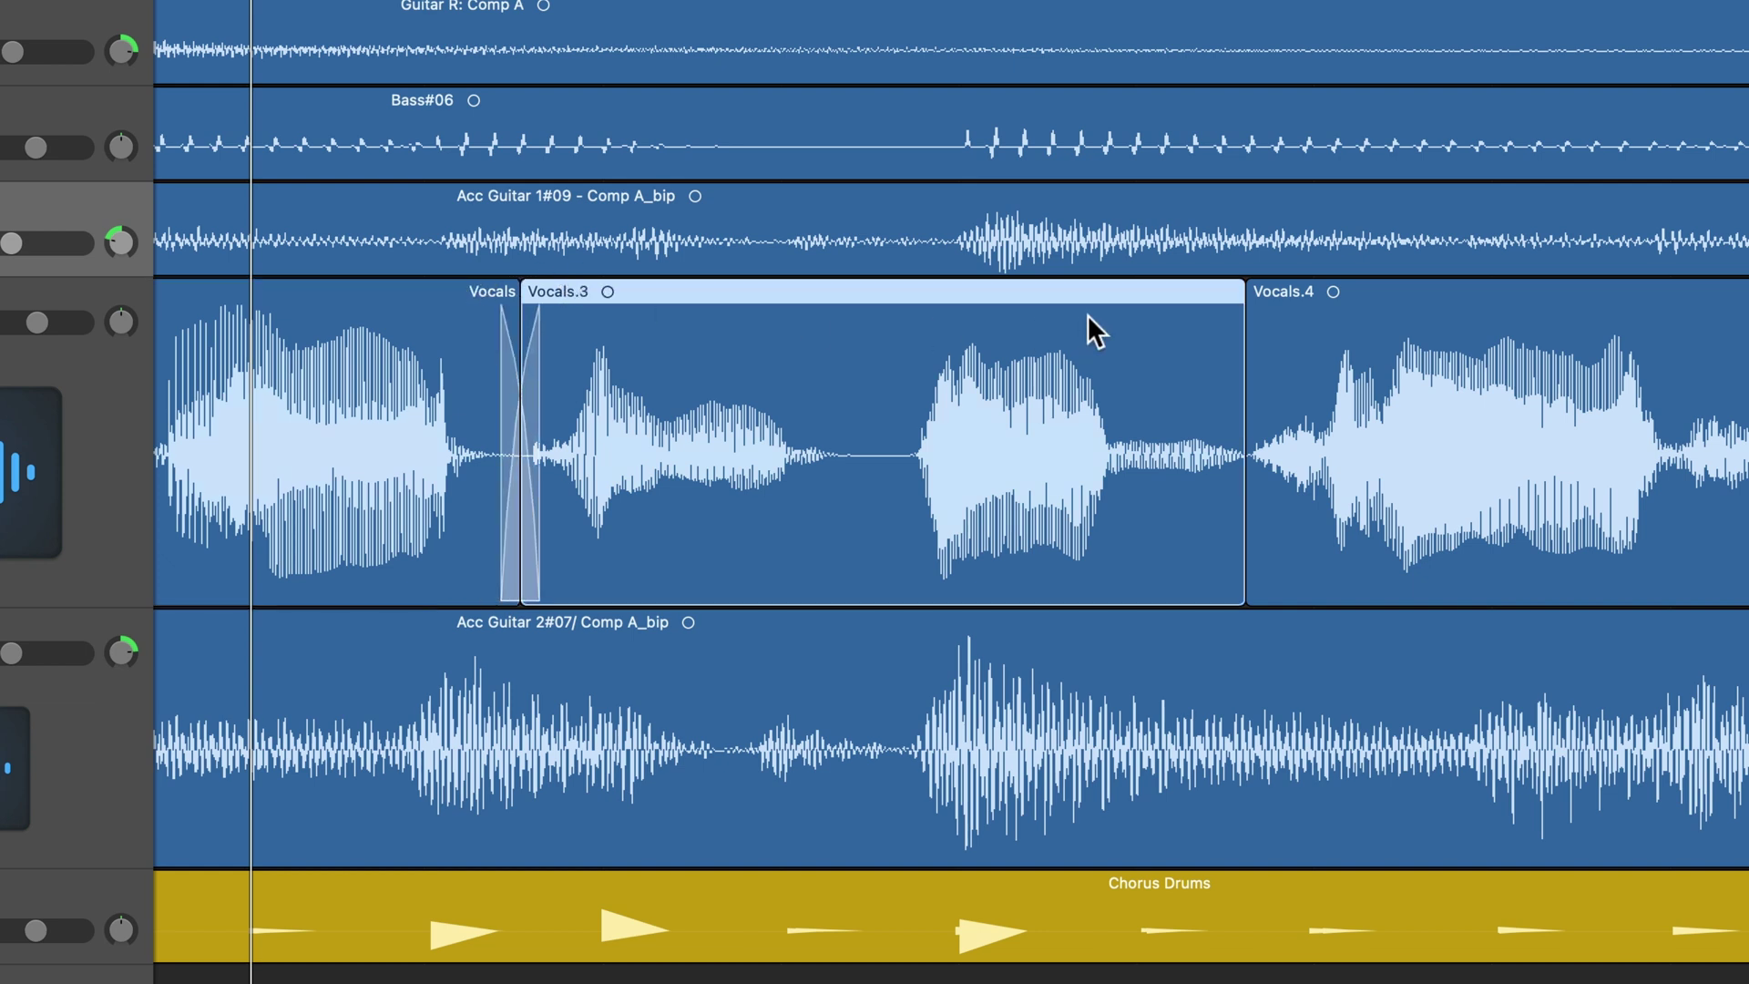
drag(1250, 295, 1269, 297)
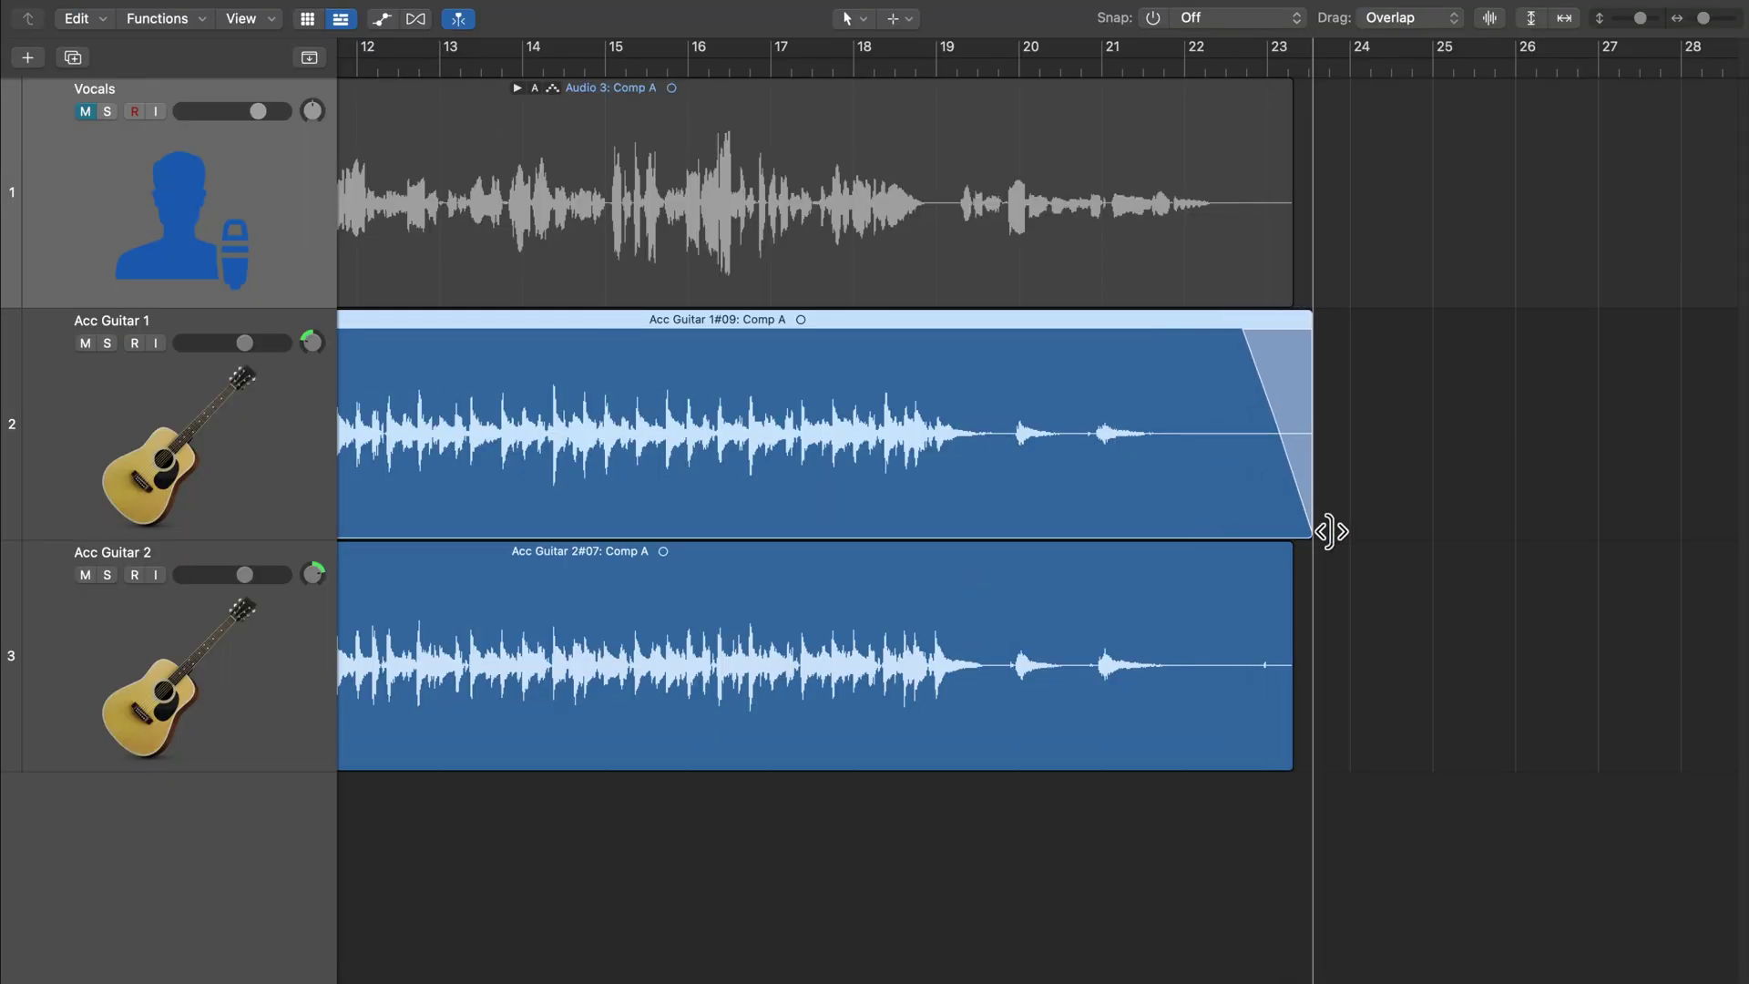
right_click(1265, 352)
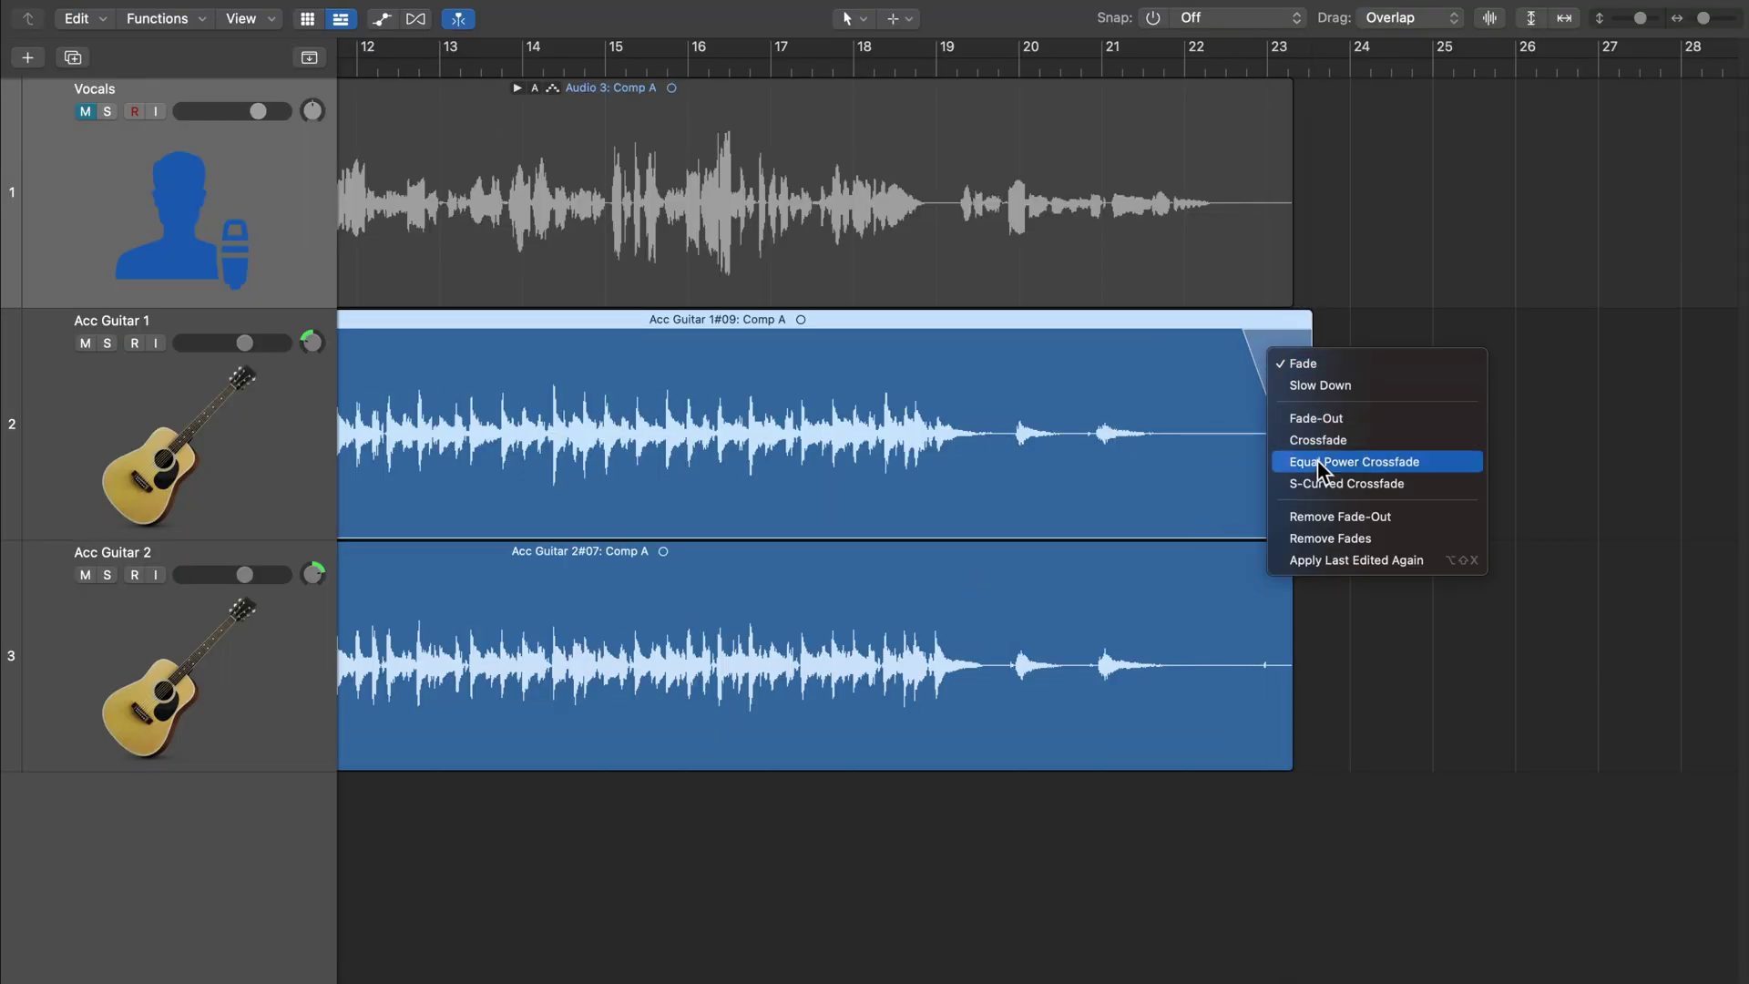
click(1333, 518)
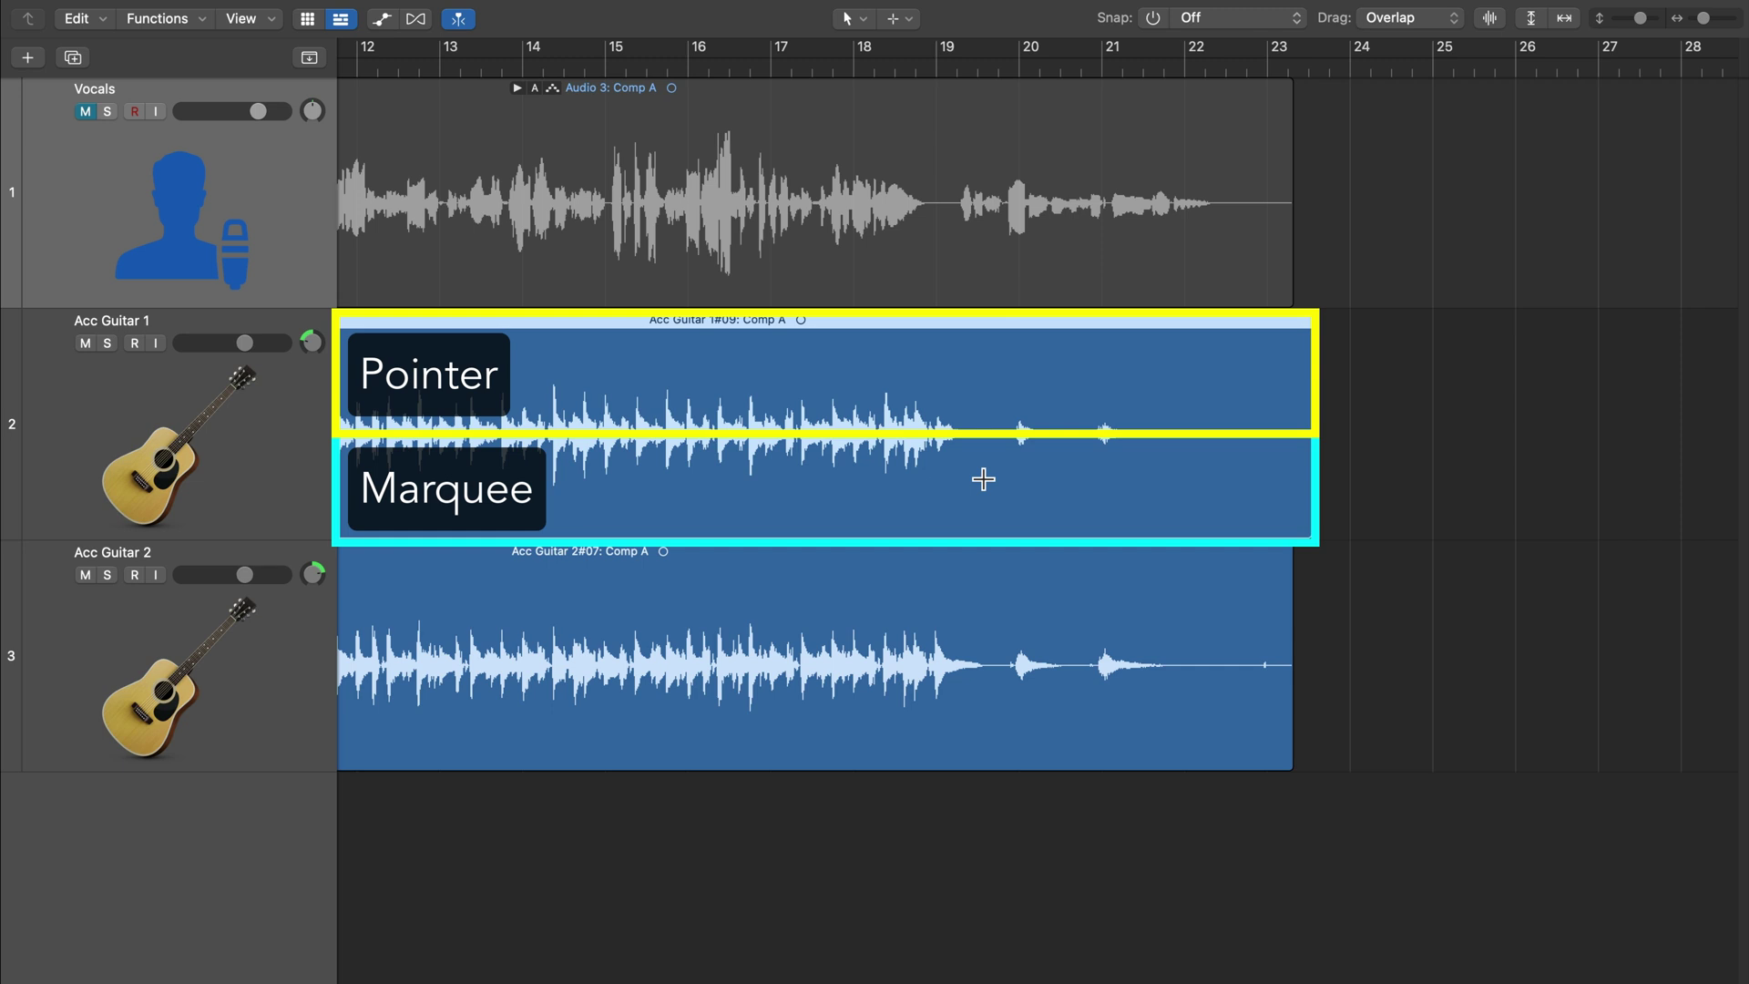
Make Gain the alternate tool, then add and remove a fade-out on Acc Guitar 1.
click(899, 18)
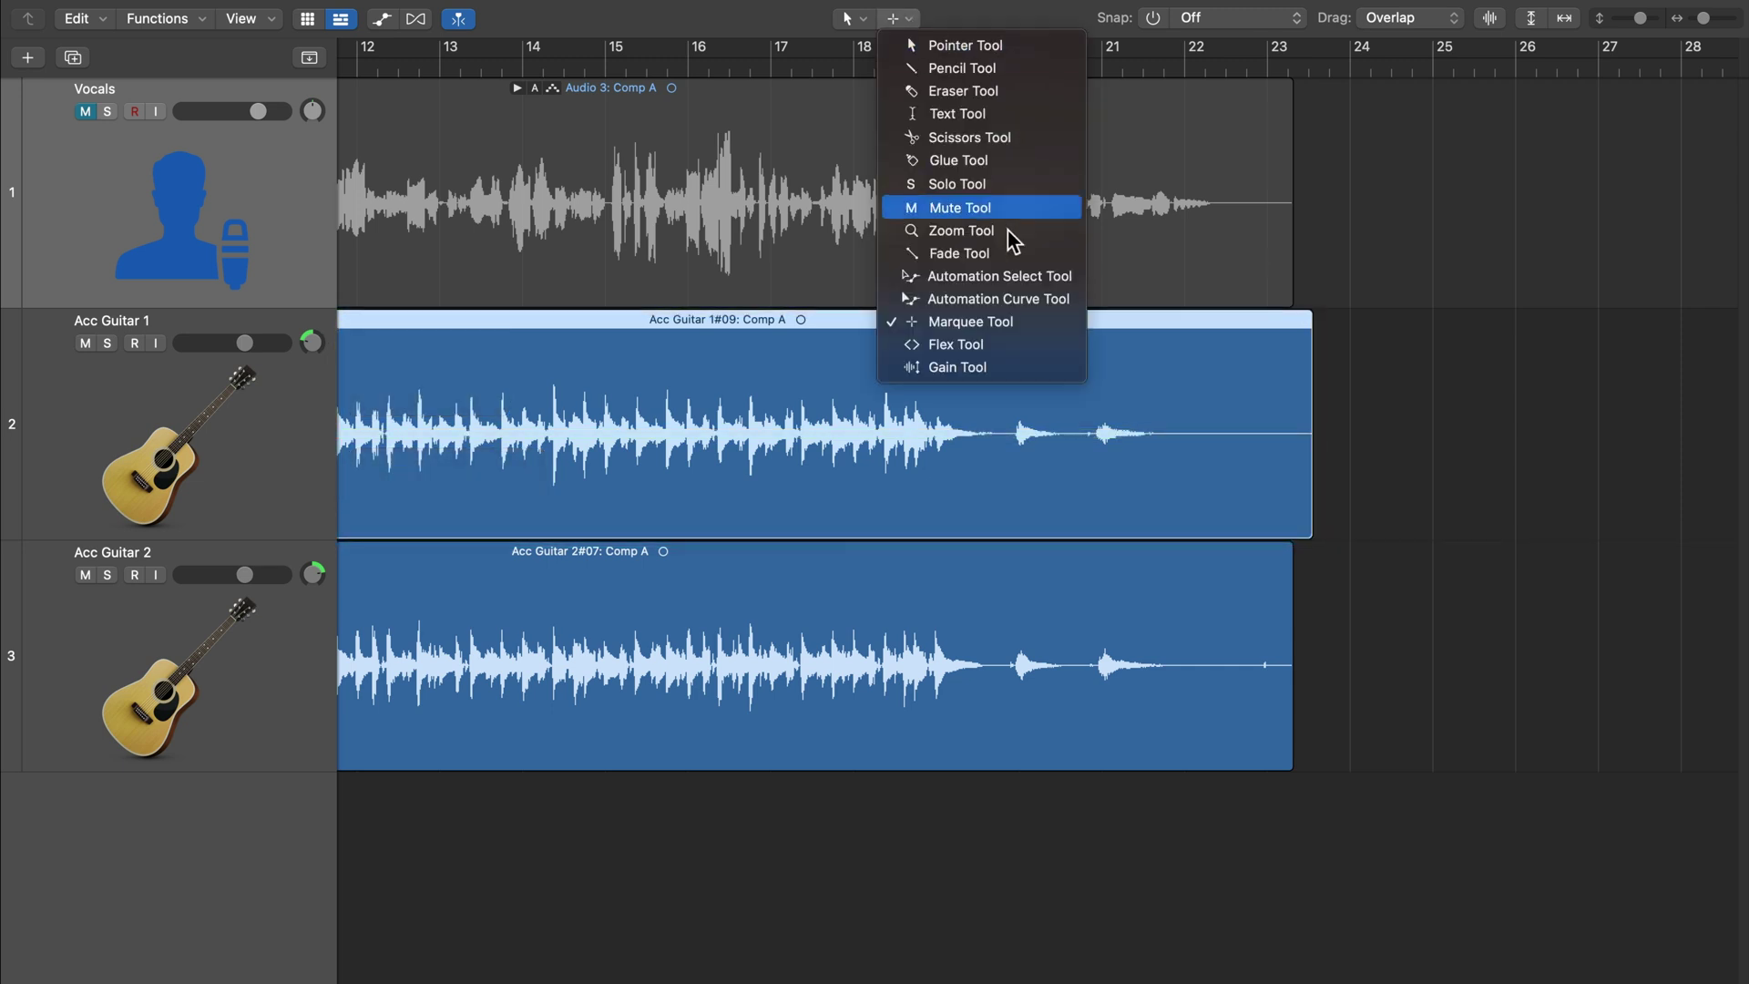
click(986, 369)
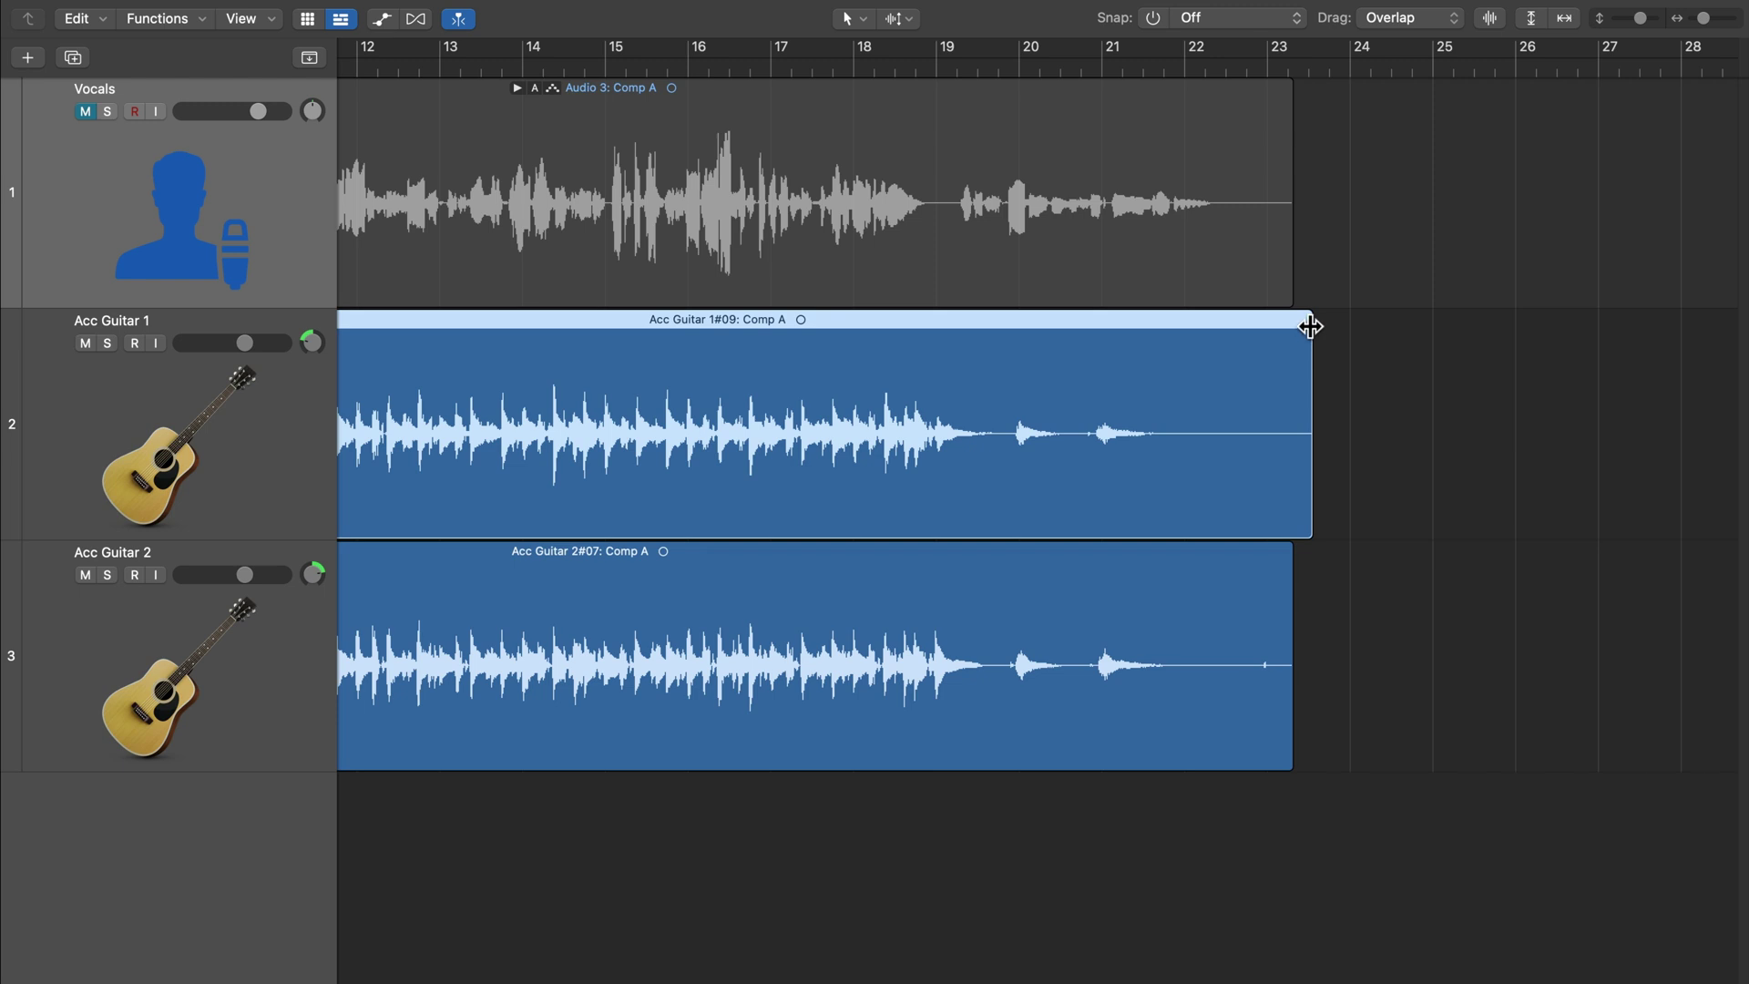
drag(1307, 328, 1230, 330)
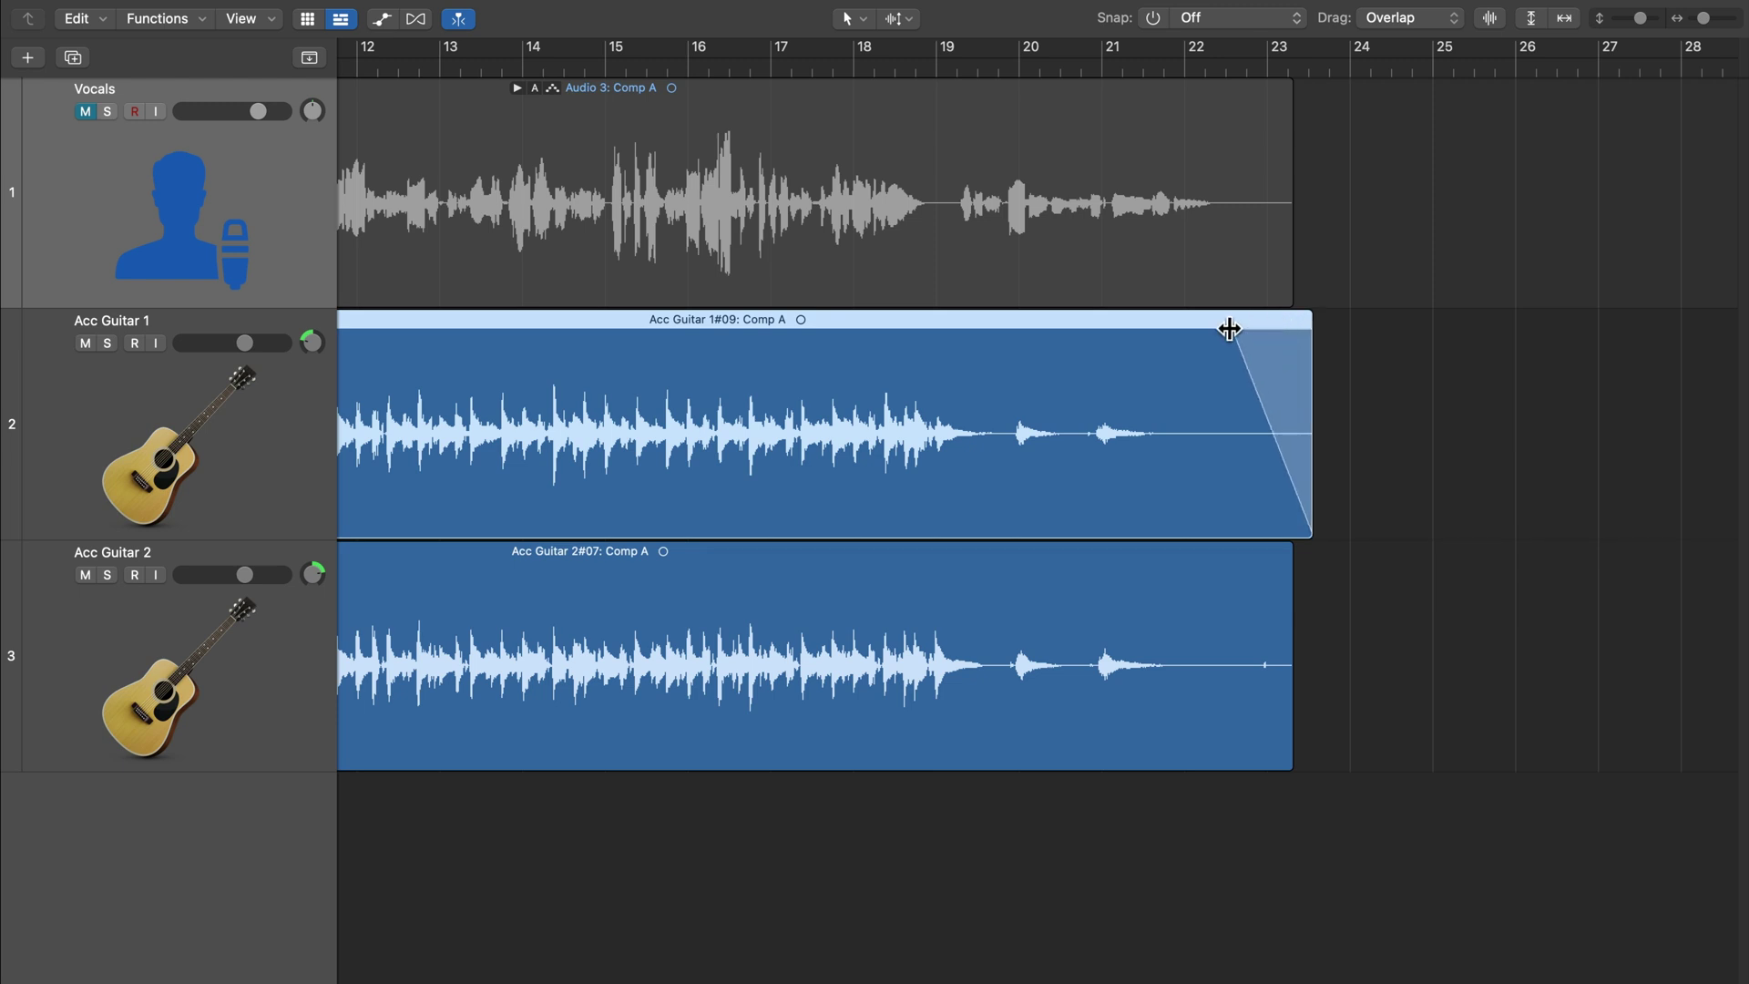
drag(1231, 329, 1310, 328)
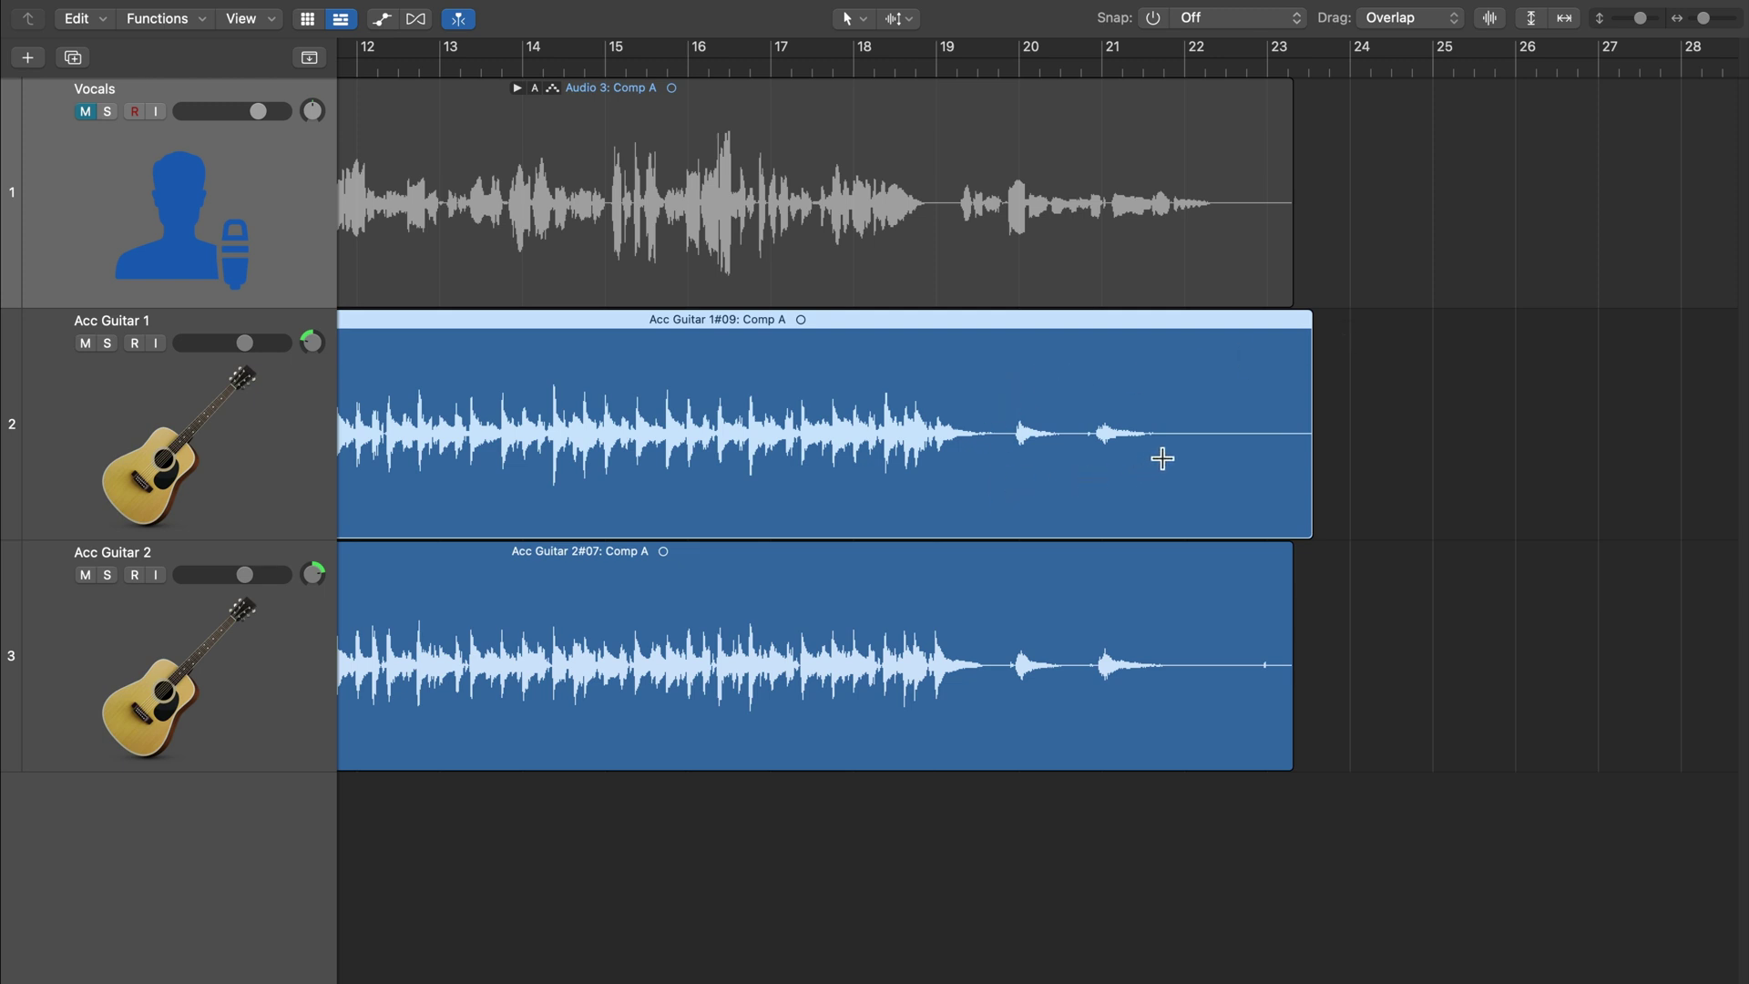
Marquee-delete the tails and intros of both guitar regions, then select Acc Guitar 1.
drag(1166, 451, 1392, 710)
key(Delete)
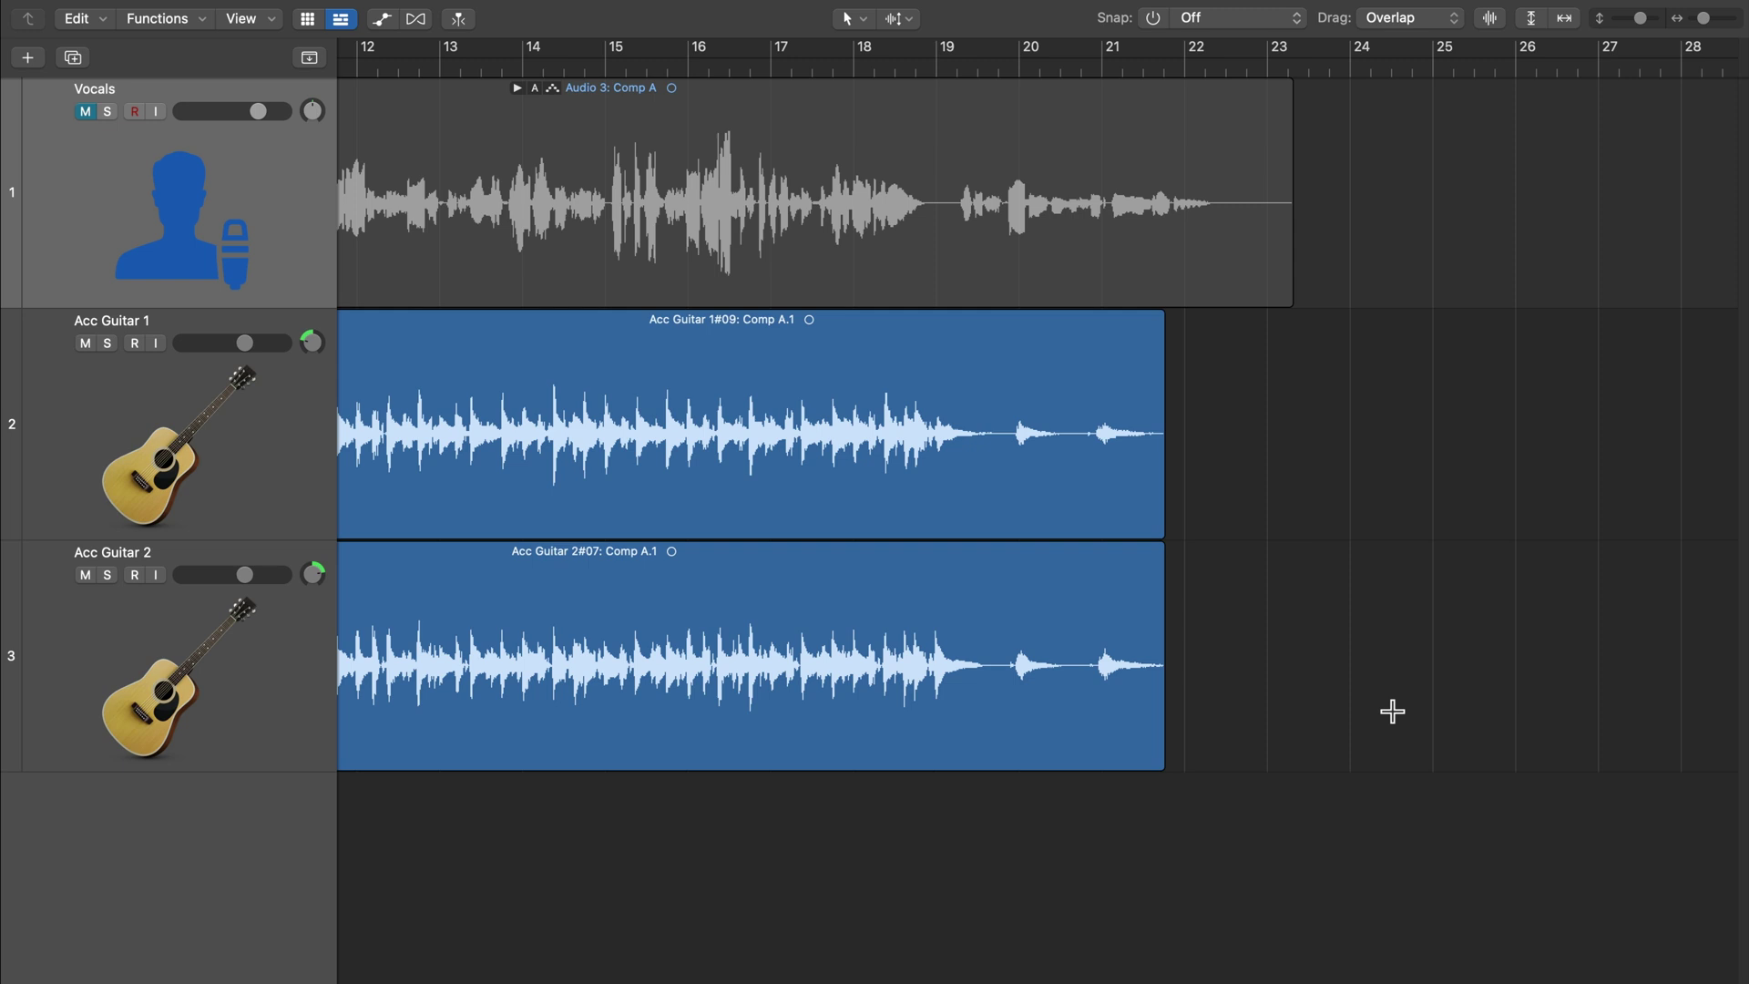
key(Return)
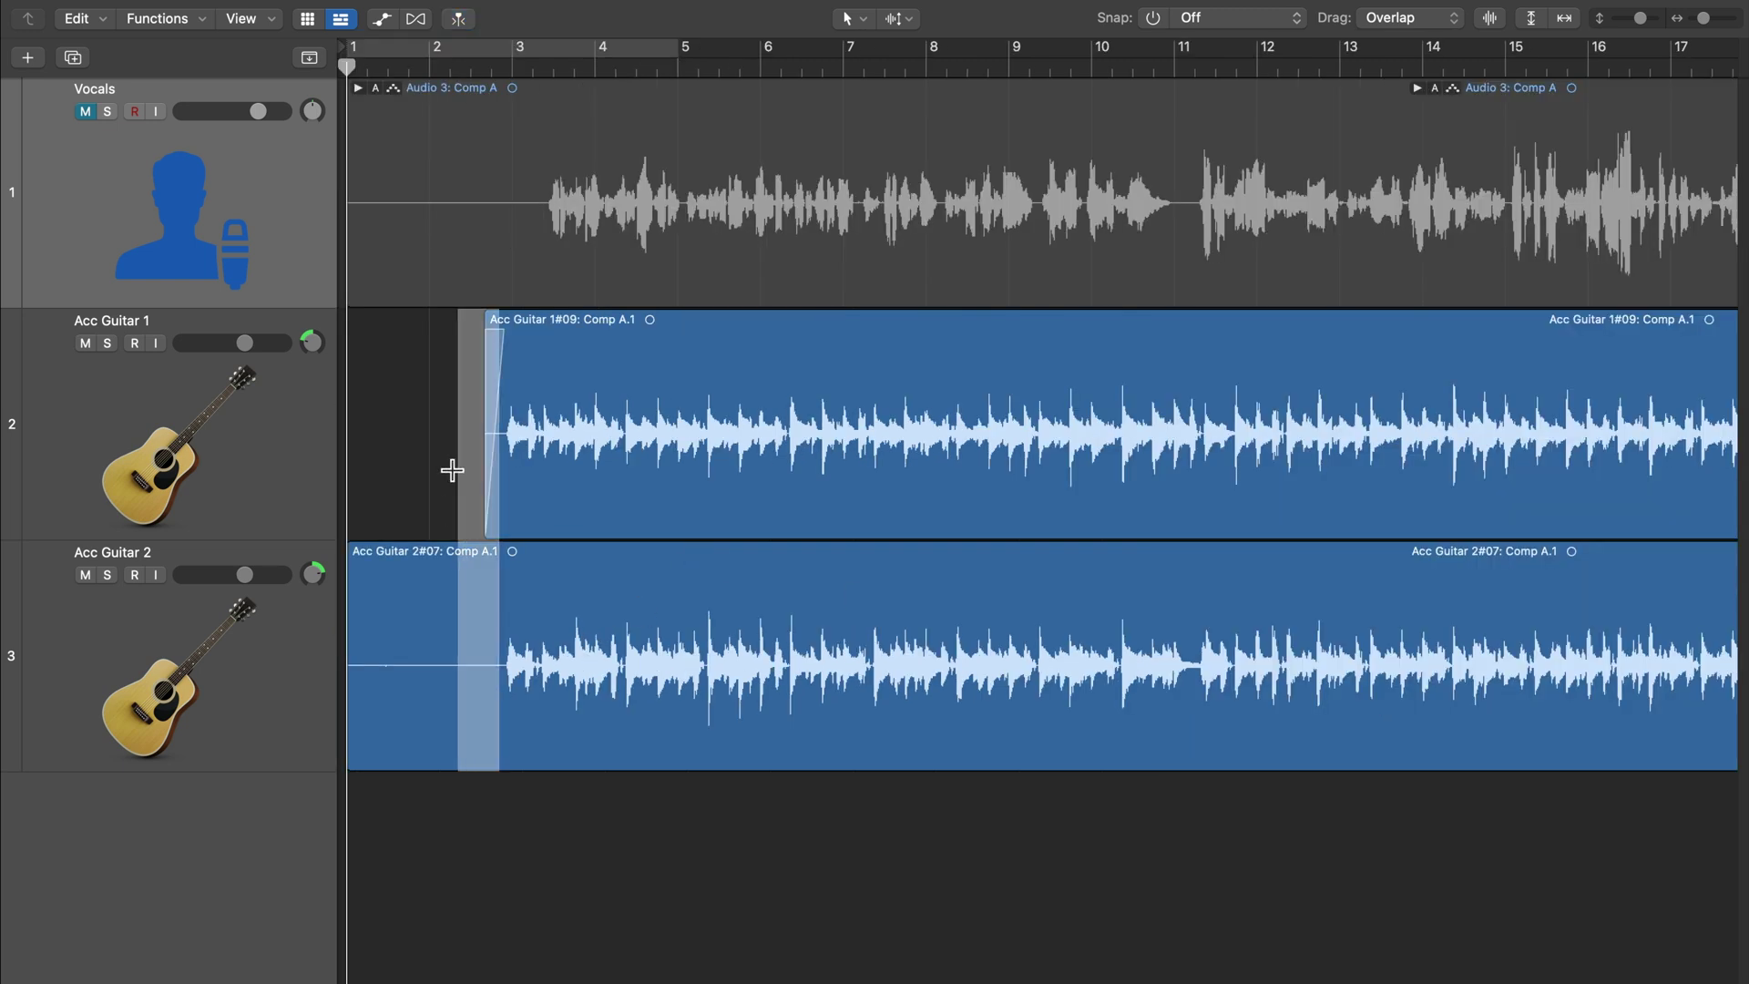
drag(496, 679, 343, 431)
key(Delete)
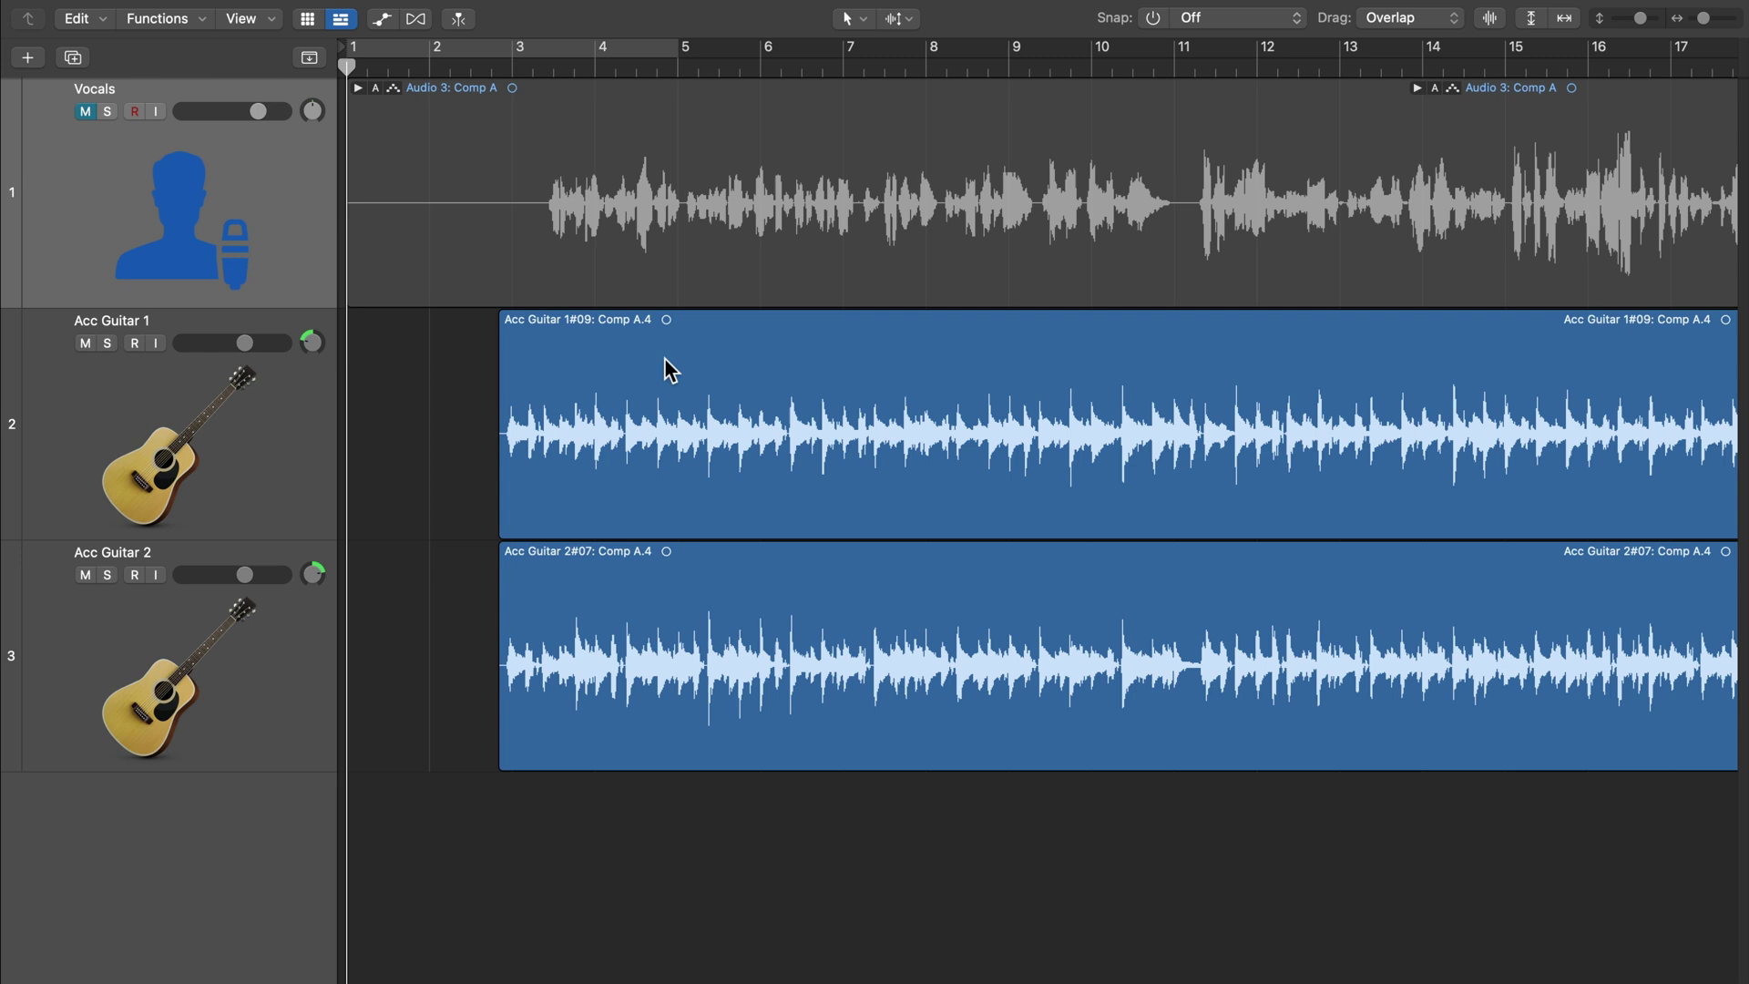
drag(665, 502, 825, 515)
click(850, 362)
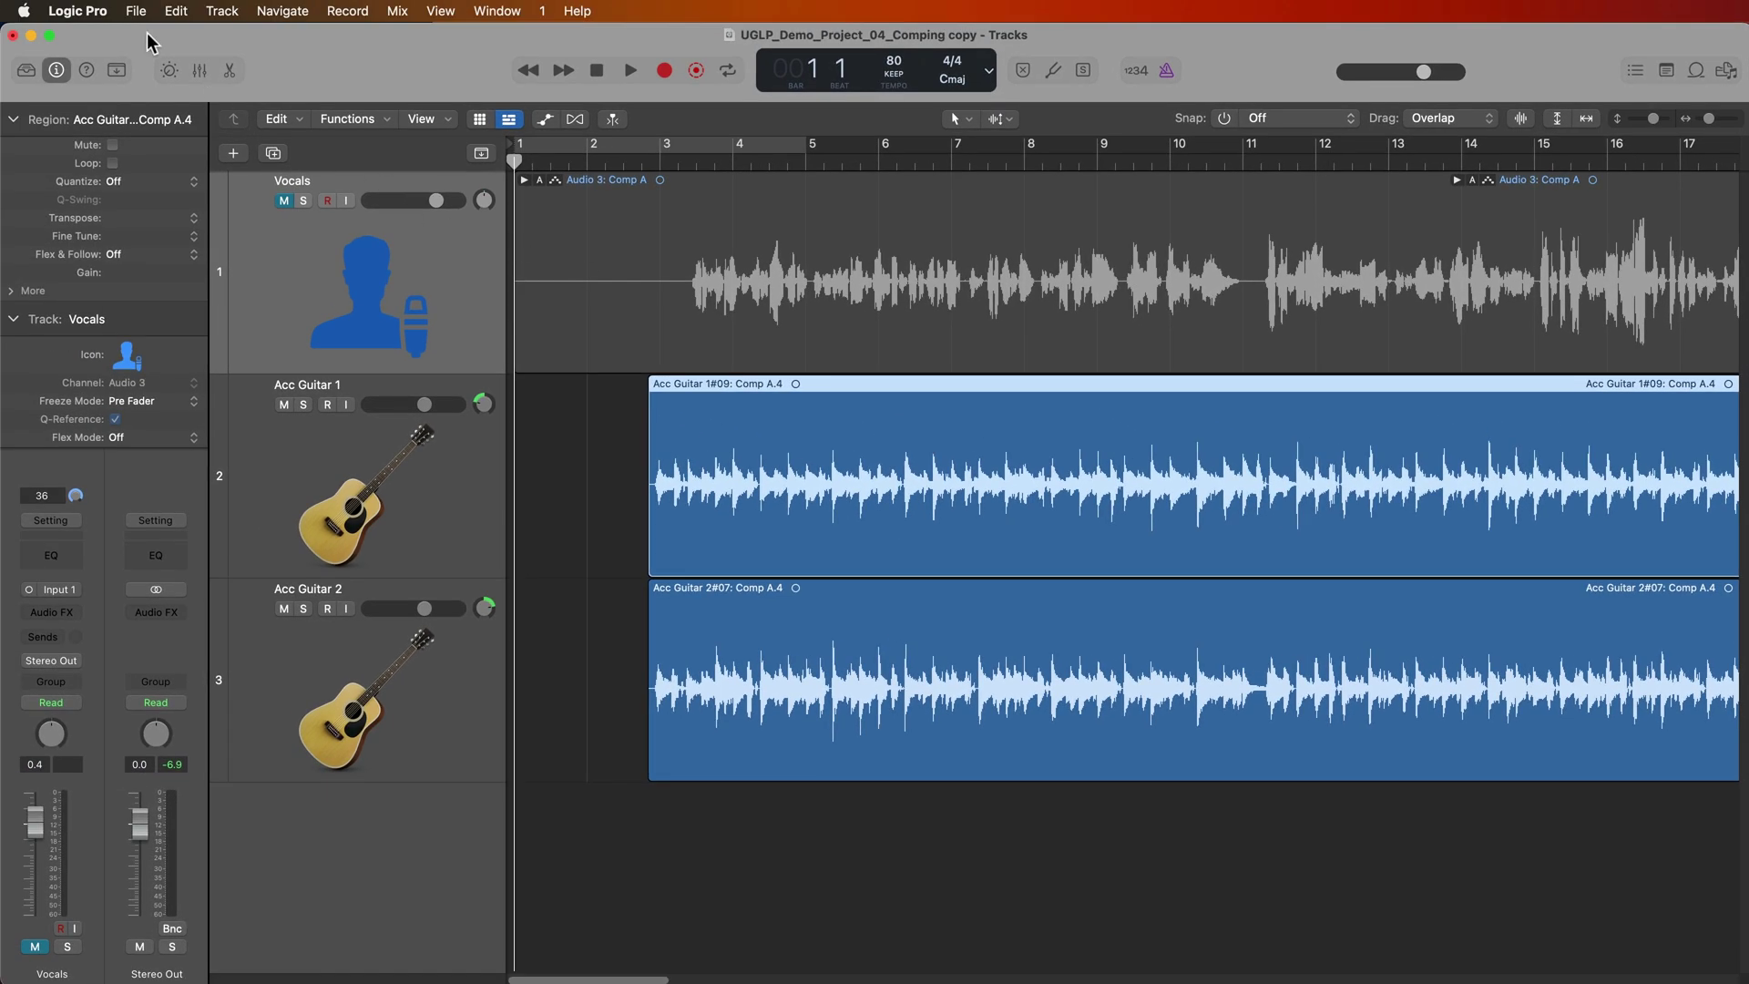
Uncheck Marquee tool click zones in the General Editing settings and close Settings.
click(85, 11)
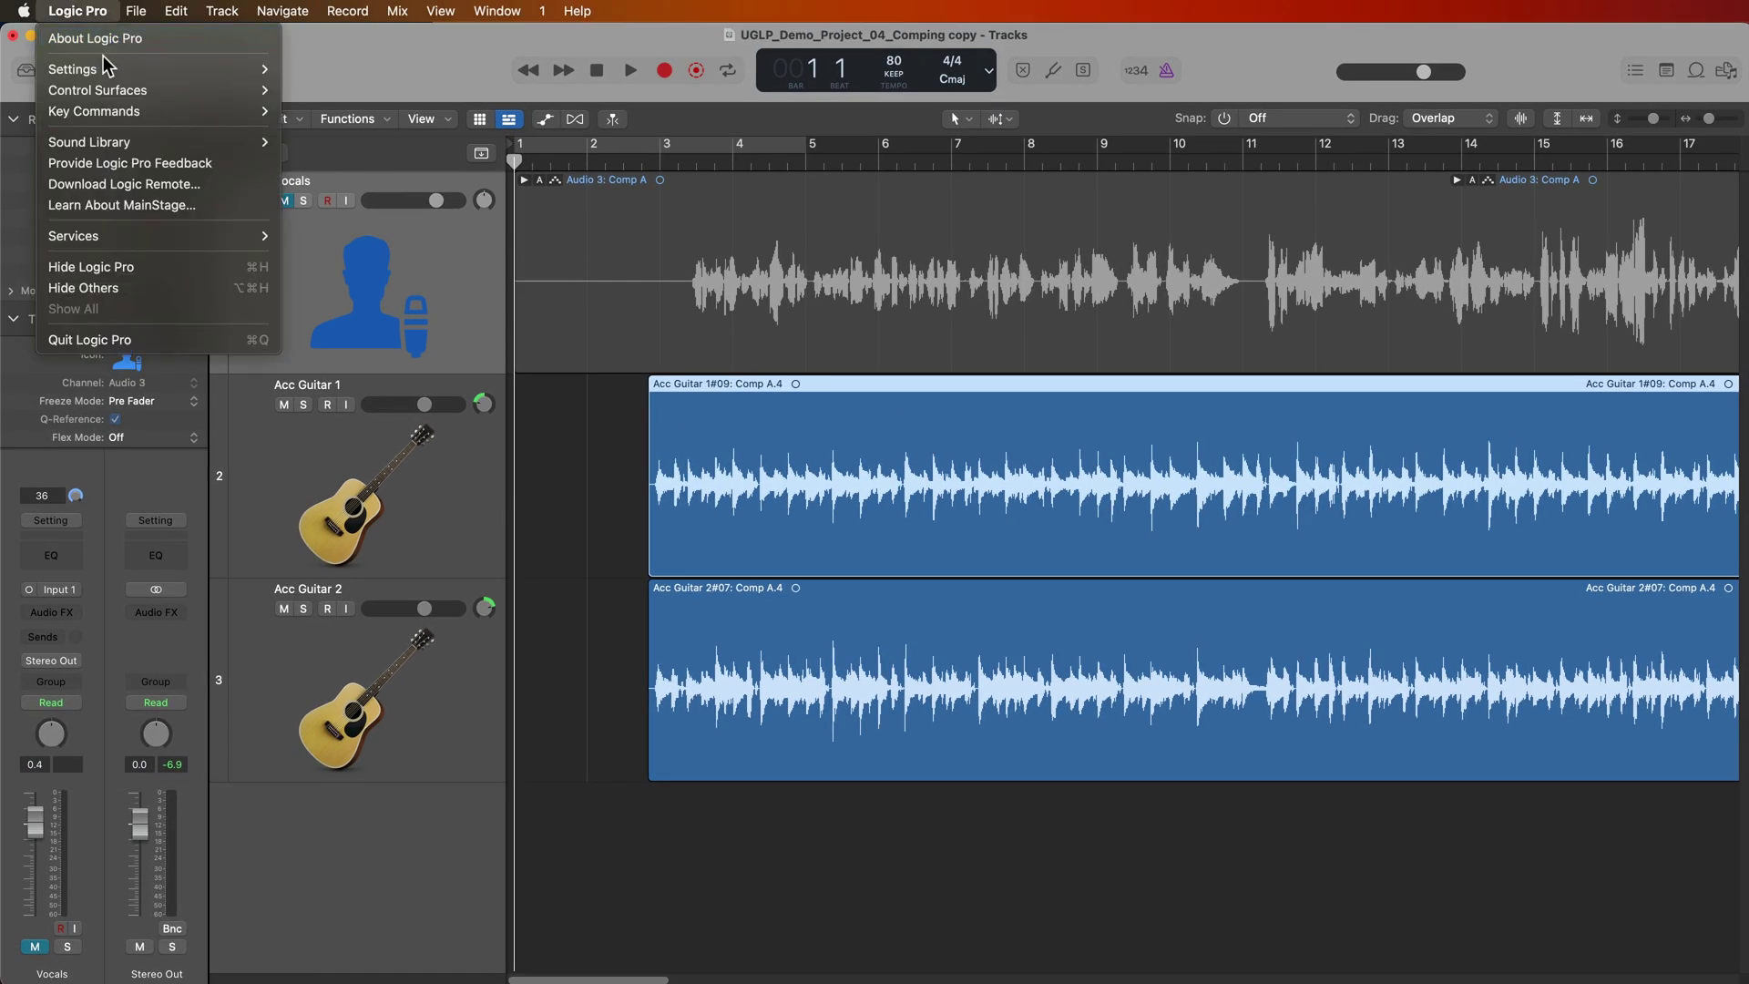
mouse_move(73, 69)
click(325, 72)
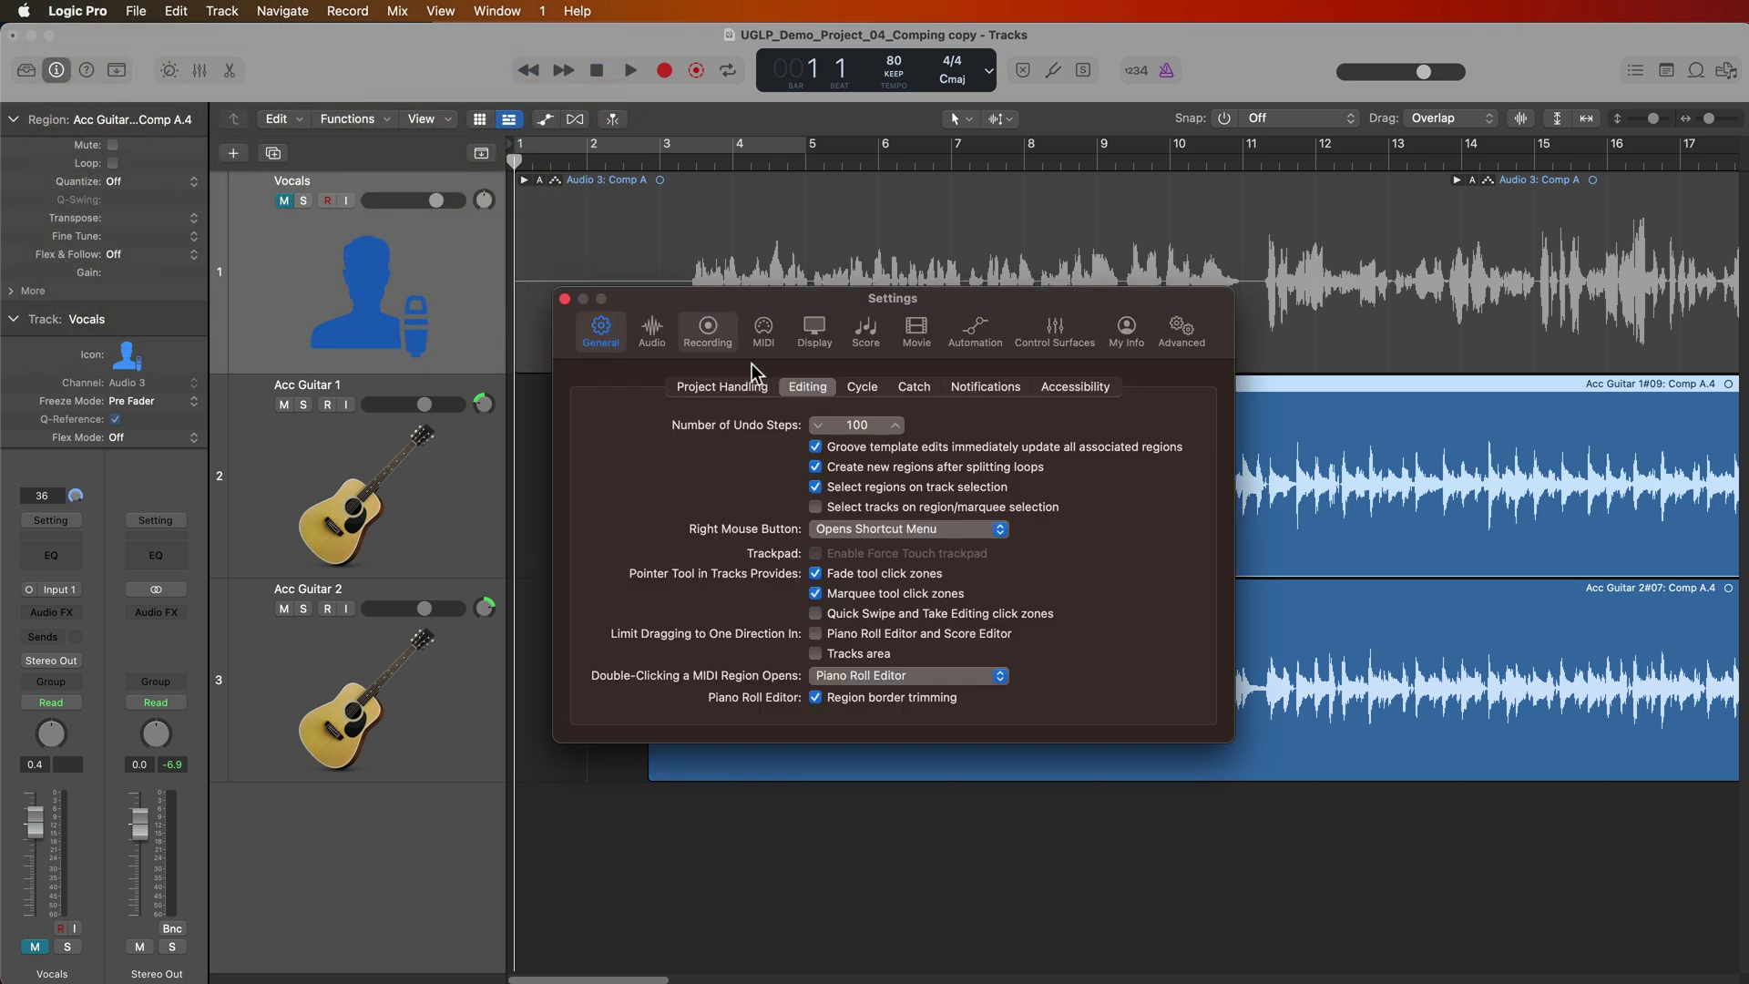
click(927, 591)
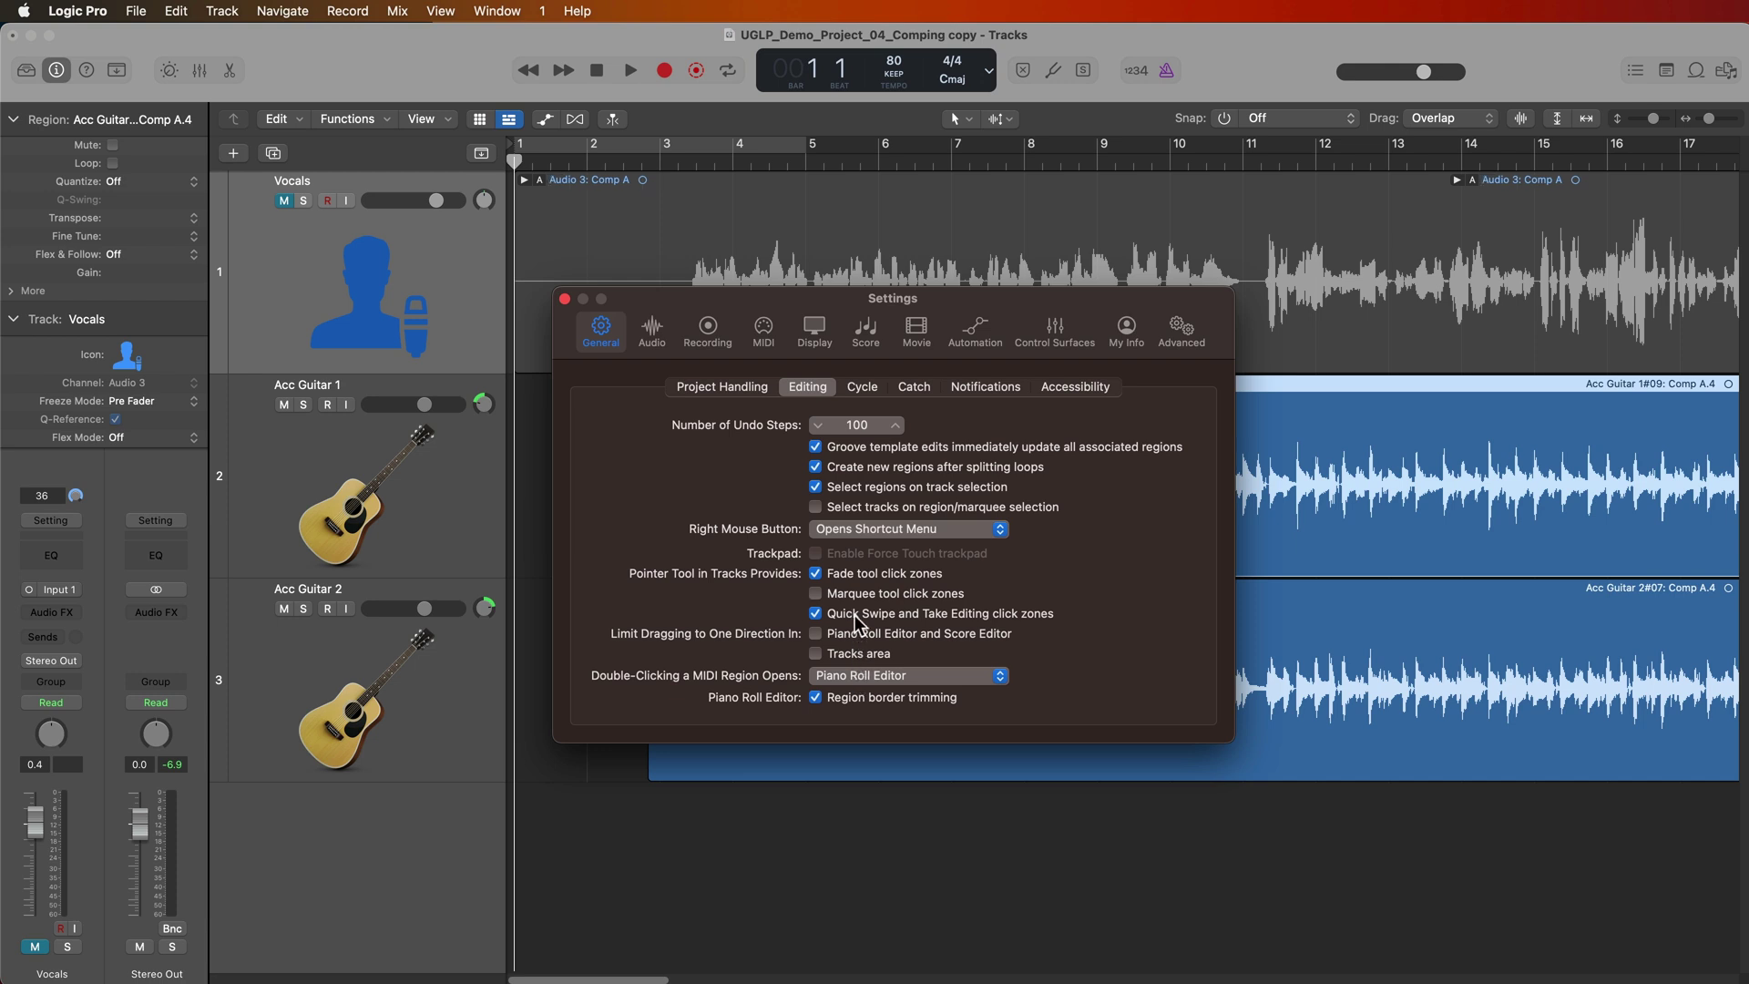
click(564, 298)
Unmute Vocals, expand its take folder, and swipe-comp Take 3_1 from bar 3 to 11.
click(581, 434)
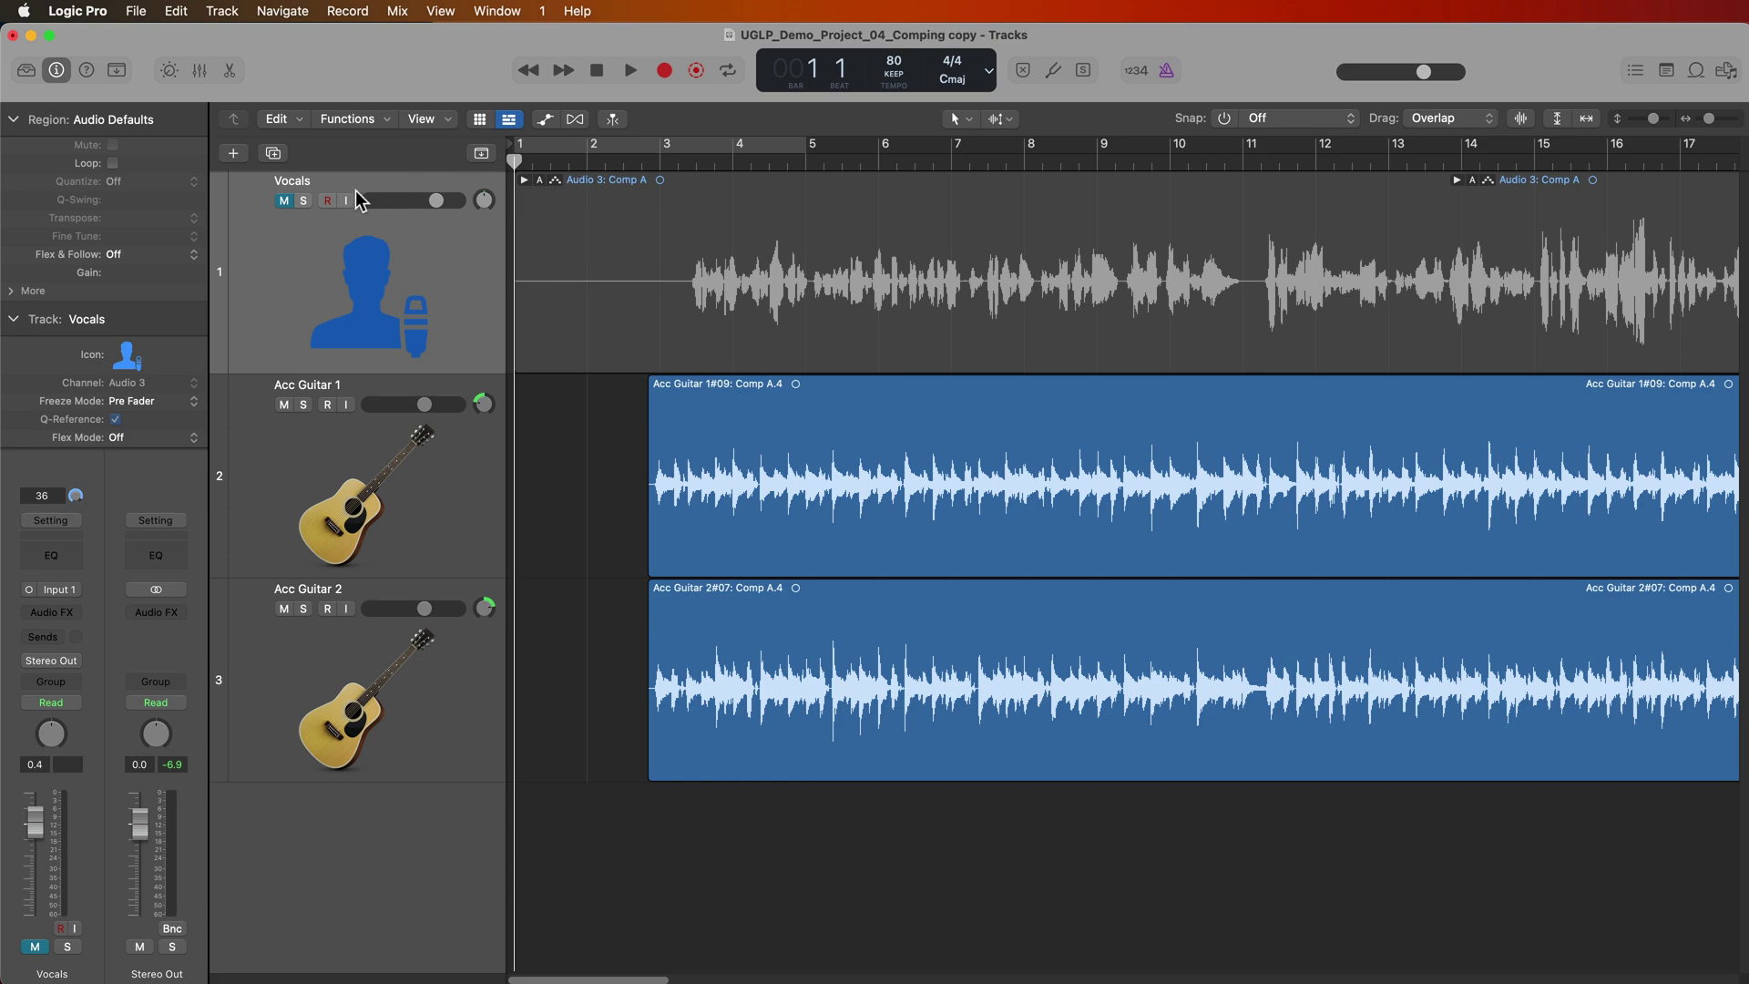
click(287, 201)
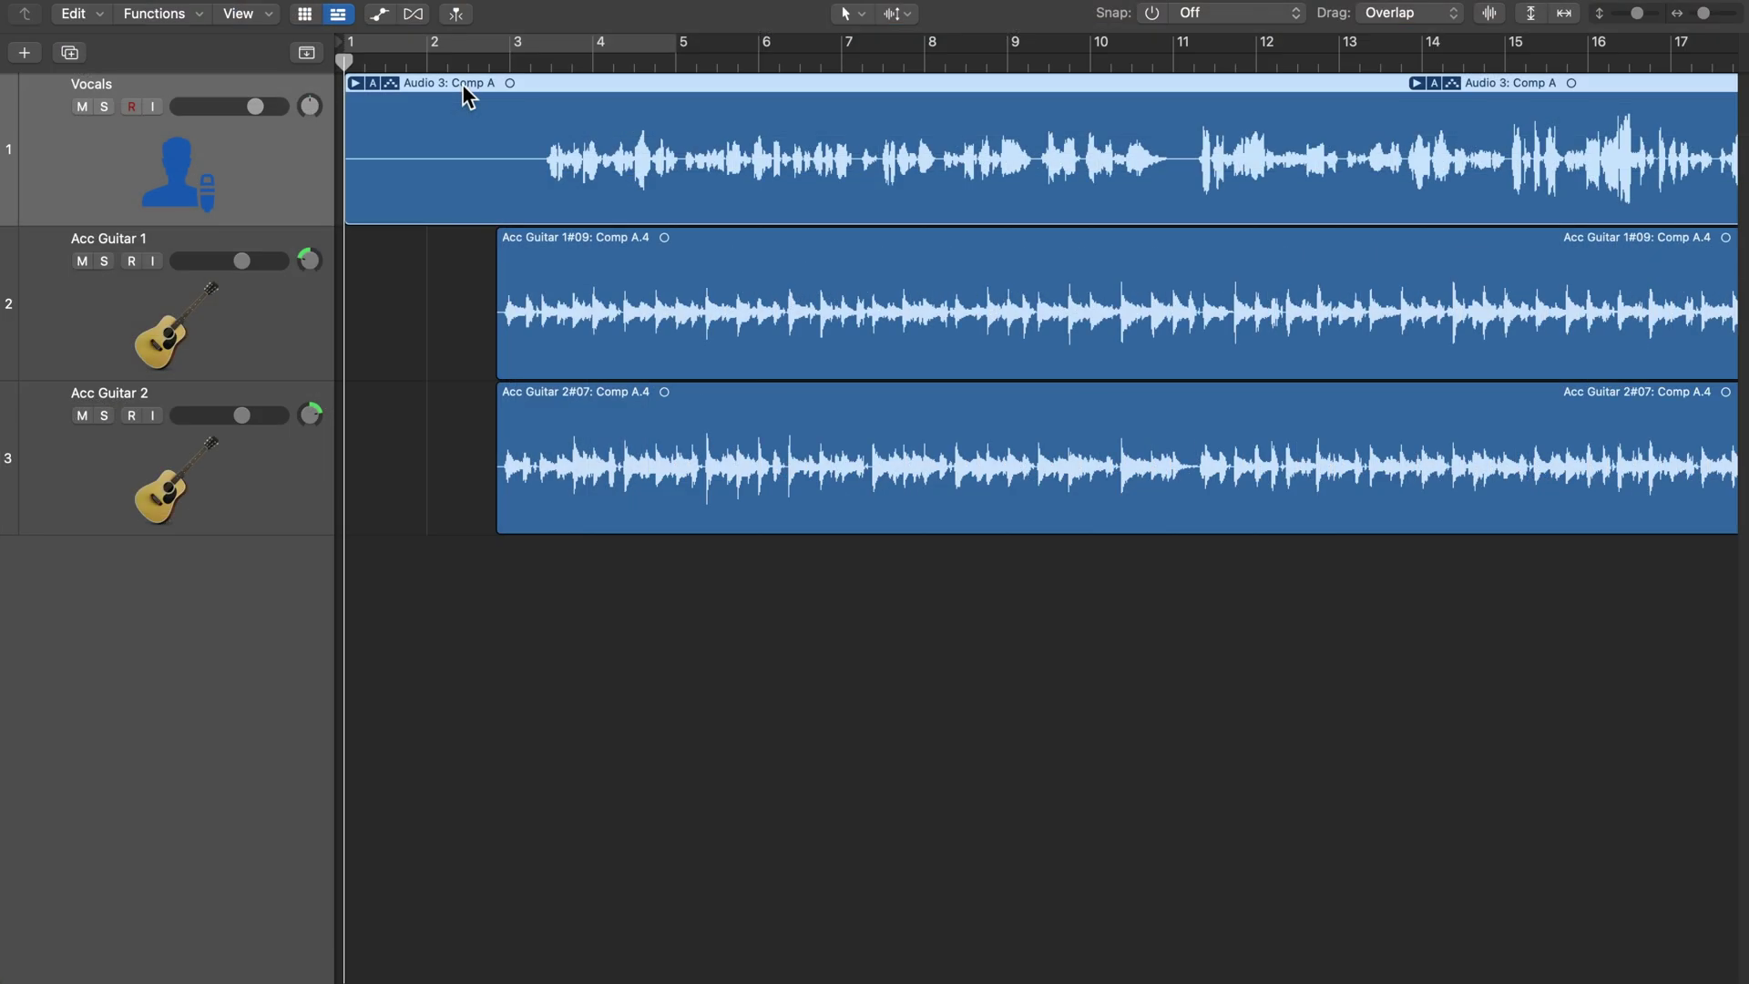
double_click(462, 84)
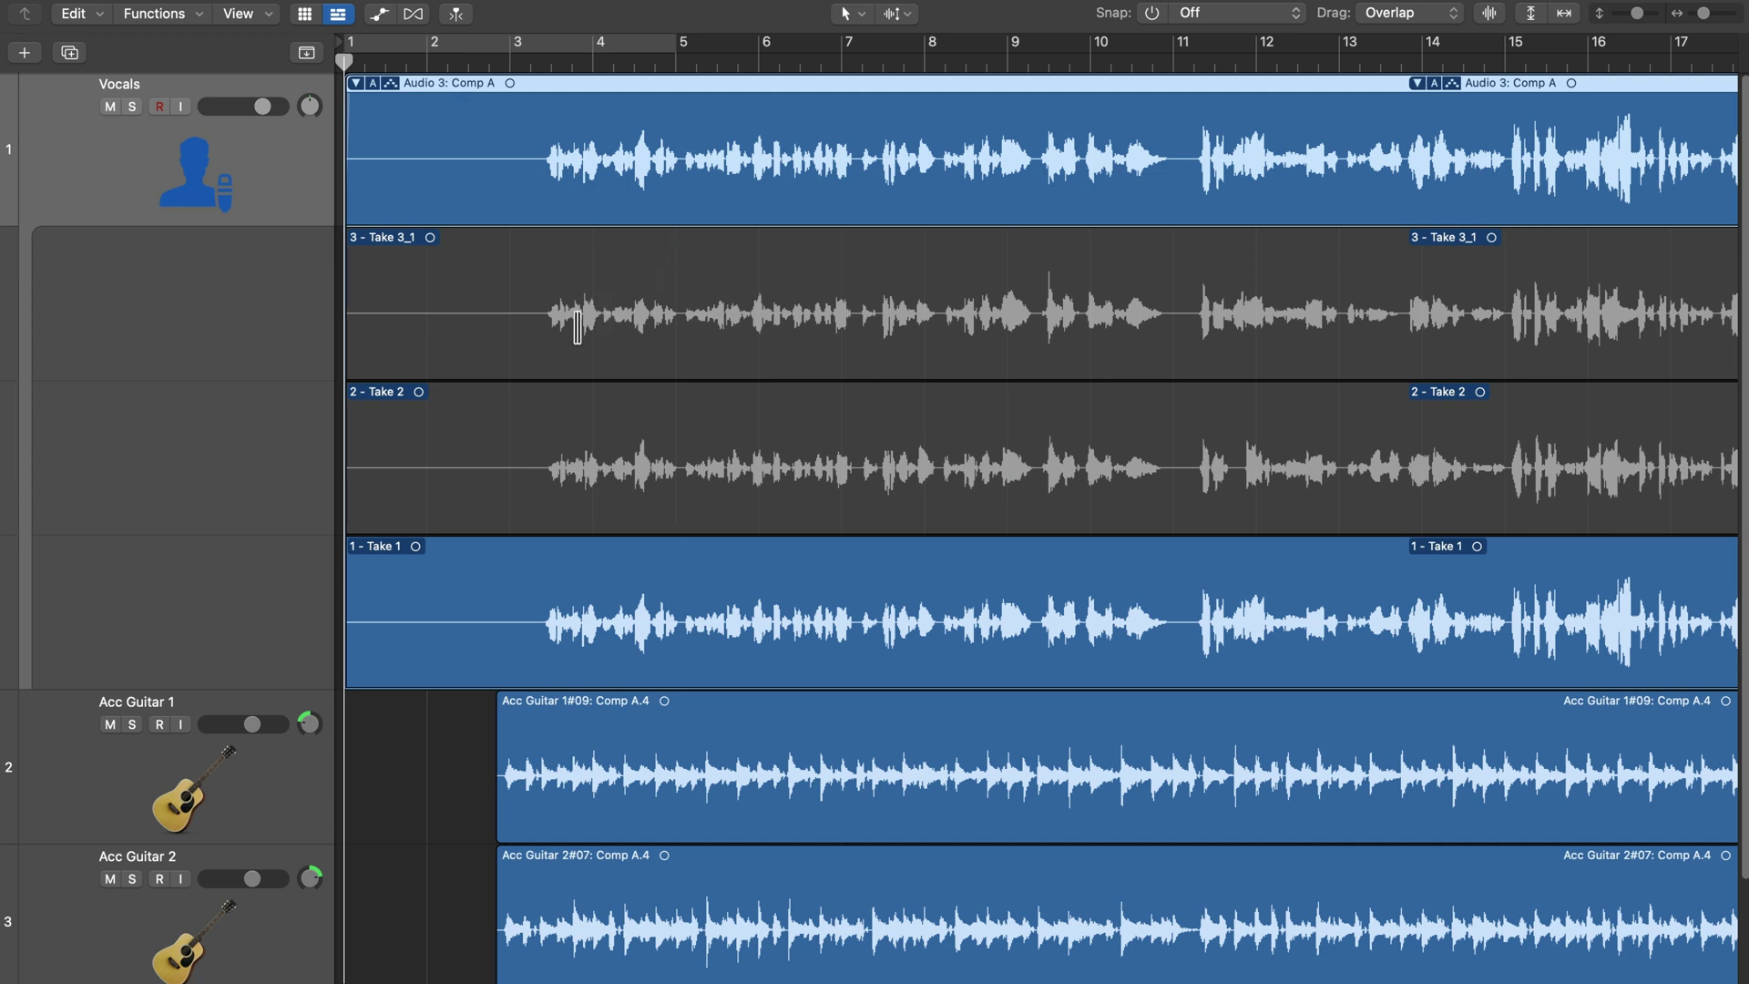
drag(540, 334, 1184, 340)
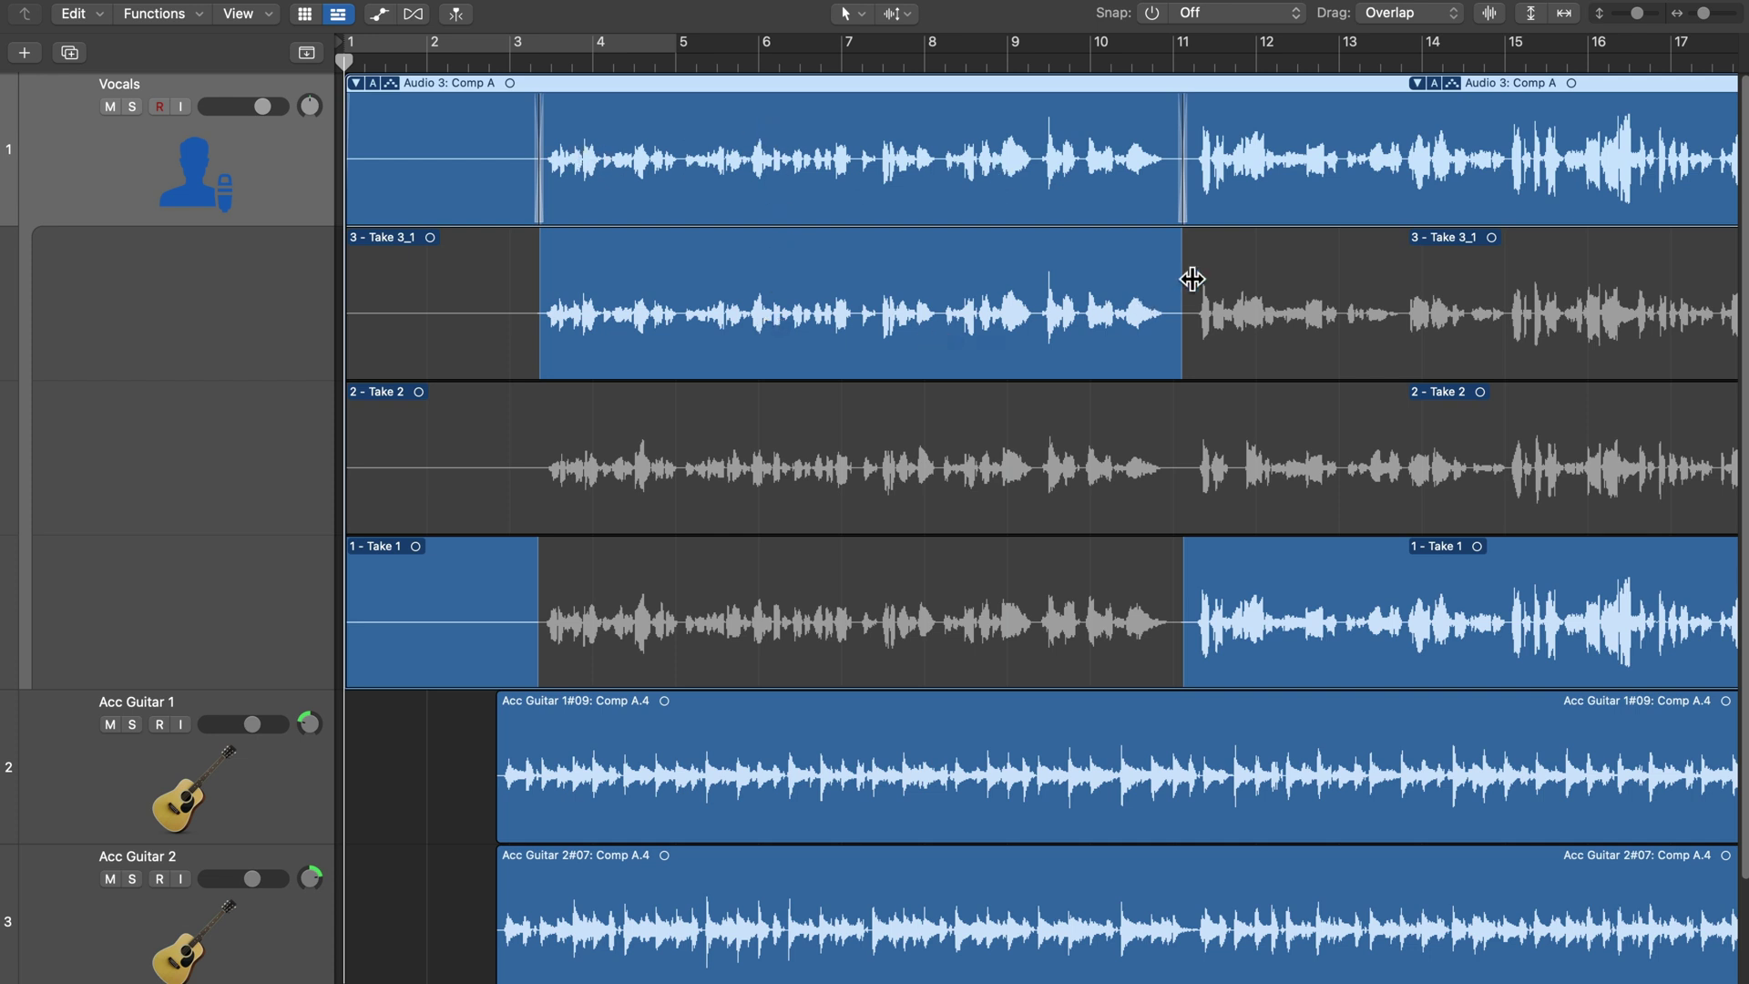
Pull the Take 3_1 comp section's end back to bar 9 and select it.
mouse_move(1178, 263)
mouse_down()
mouse_move(995, 292)
mouse_move(1035, 316)
mouse_up()
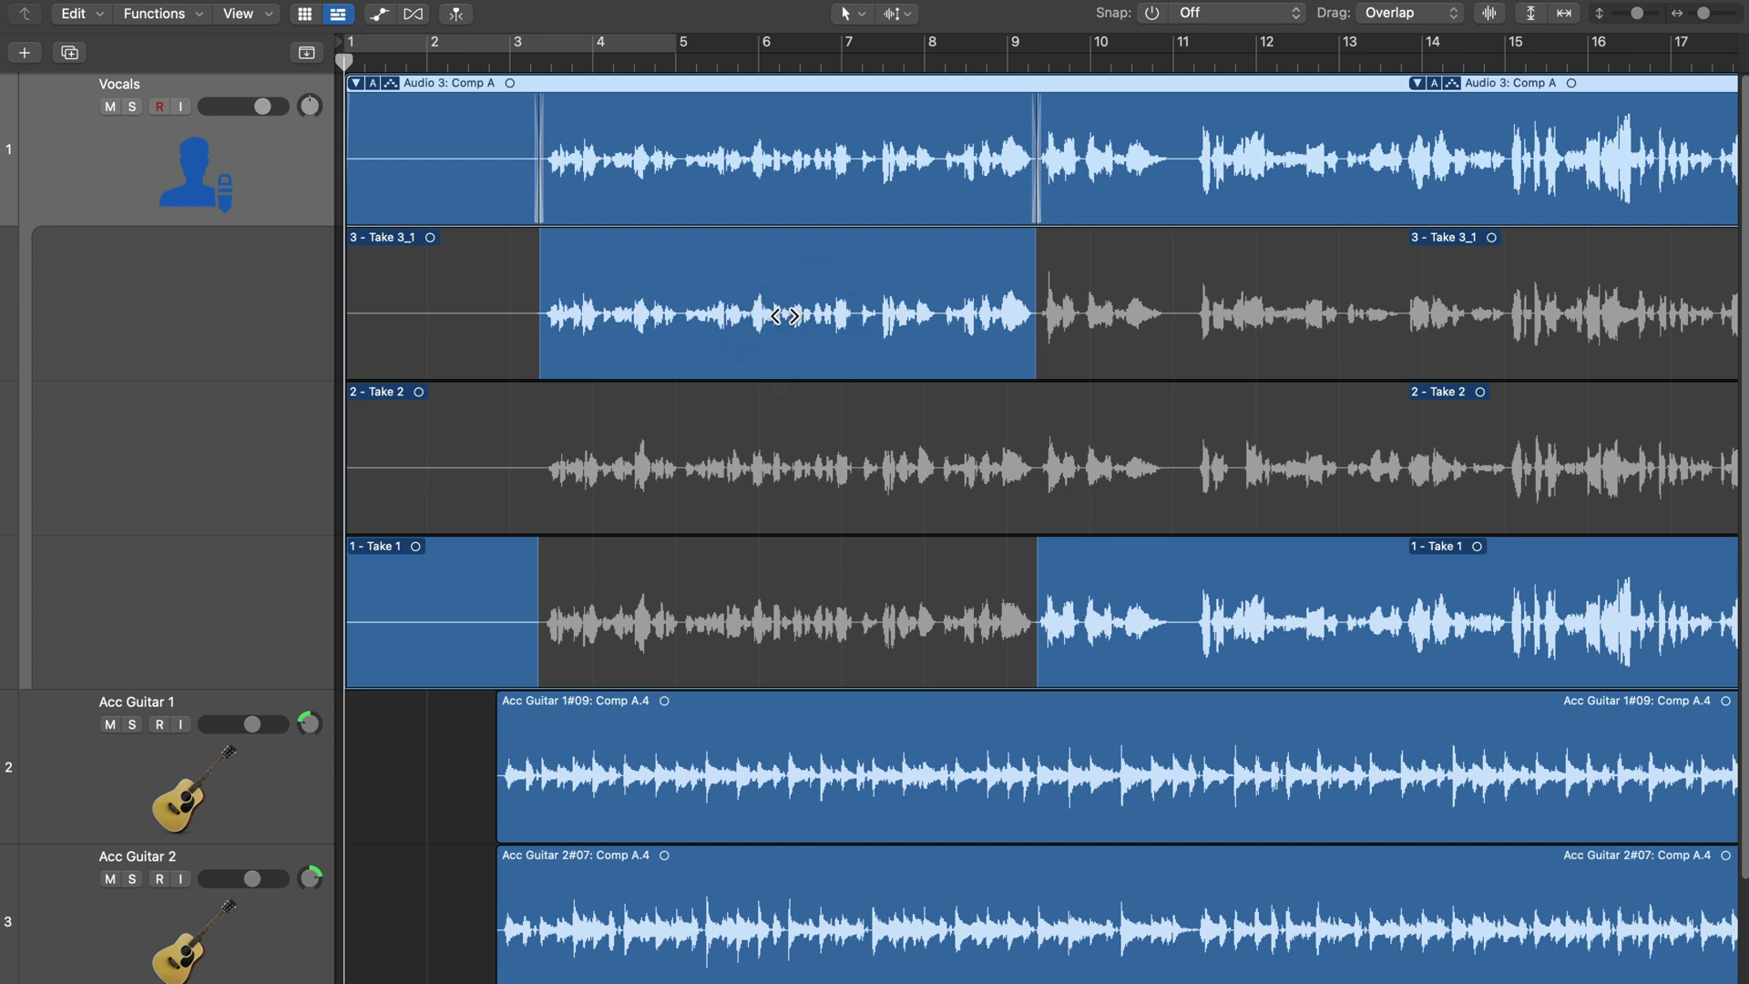
mouse_move(749, 324)
mouse_down()
mouse_move(995, 332)
mouse_move(770, 344)
mouse_up()
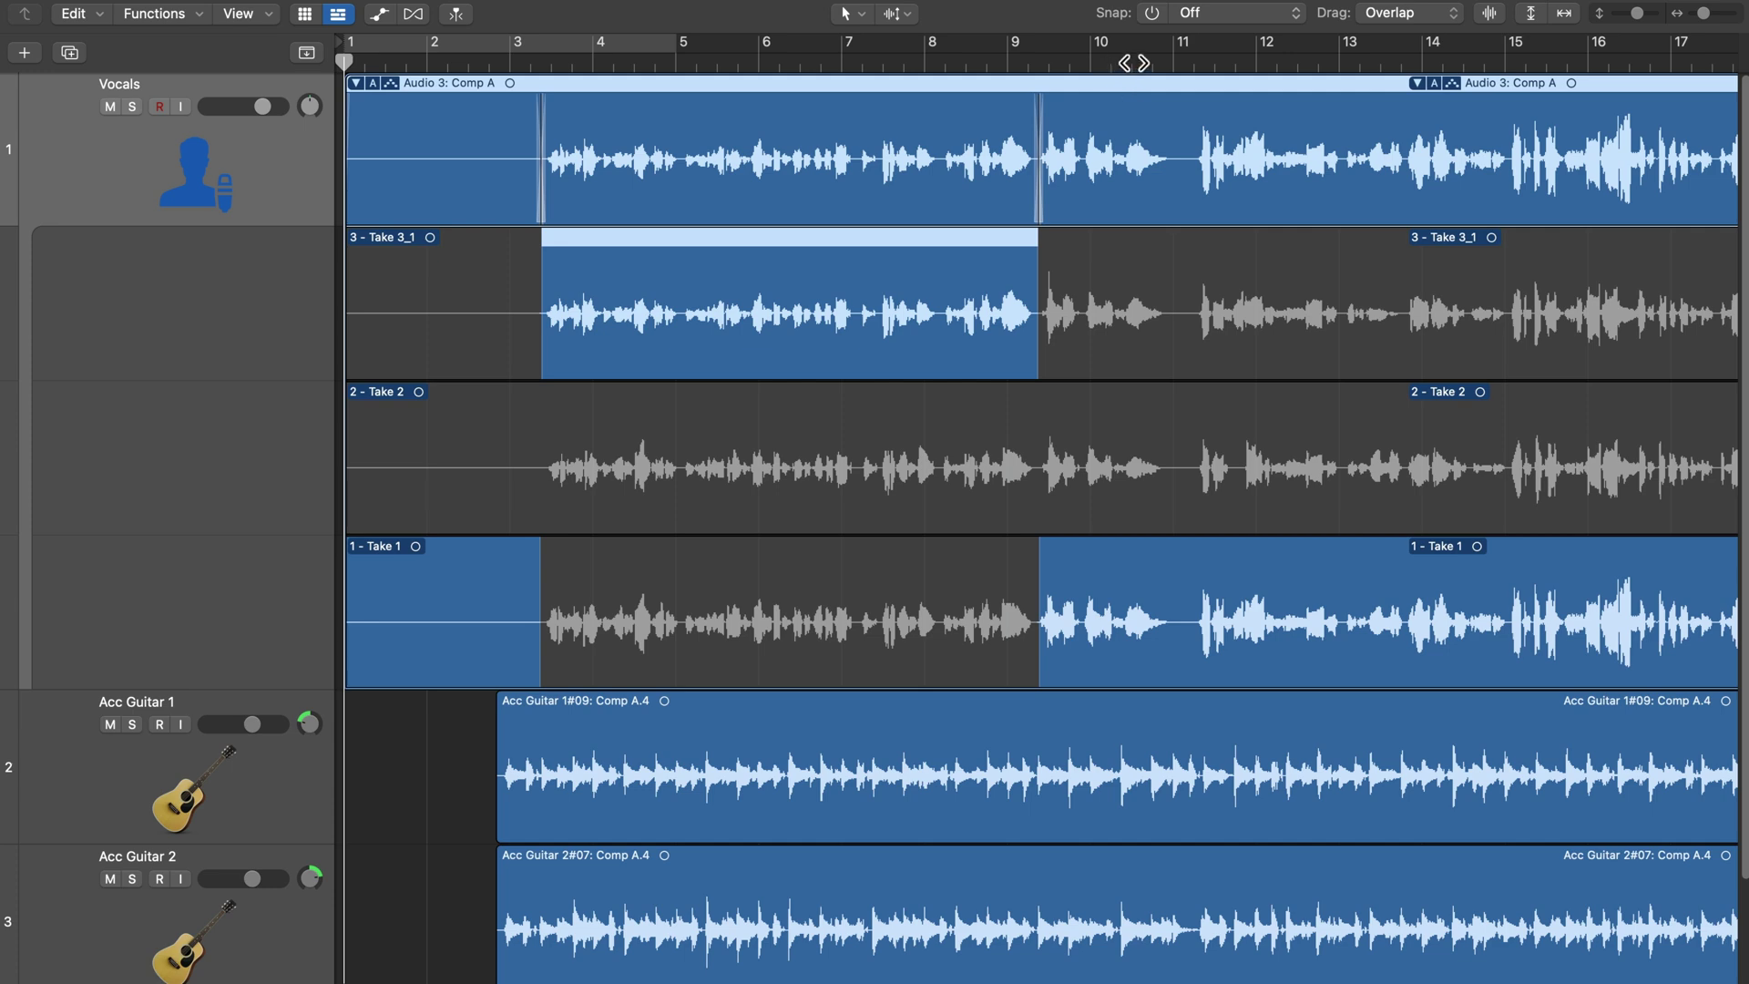
Disable Quick Swipe, set Marquee as Command-click tool, split Take 1 after bar 11, nudge Take 1.1 earlier.
click(1211, 63)
scroll(1212, 63, up, 3)
scroll(1211, 65, up, 3)
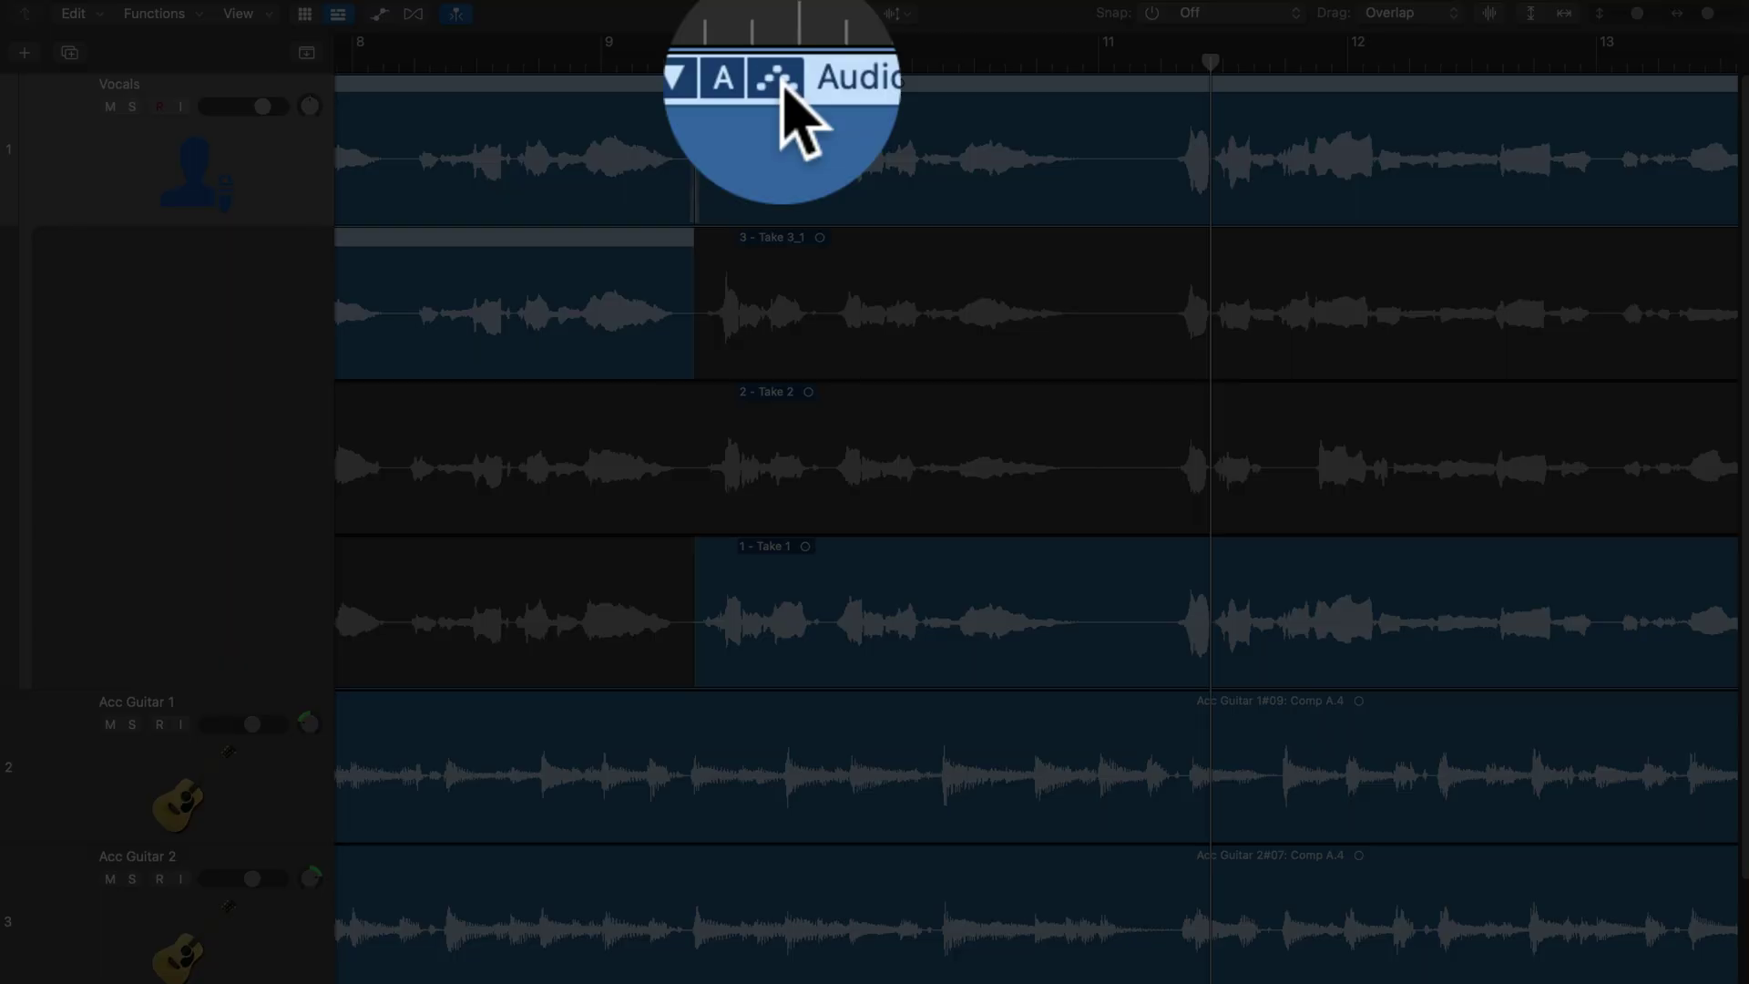
click(786, 85)
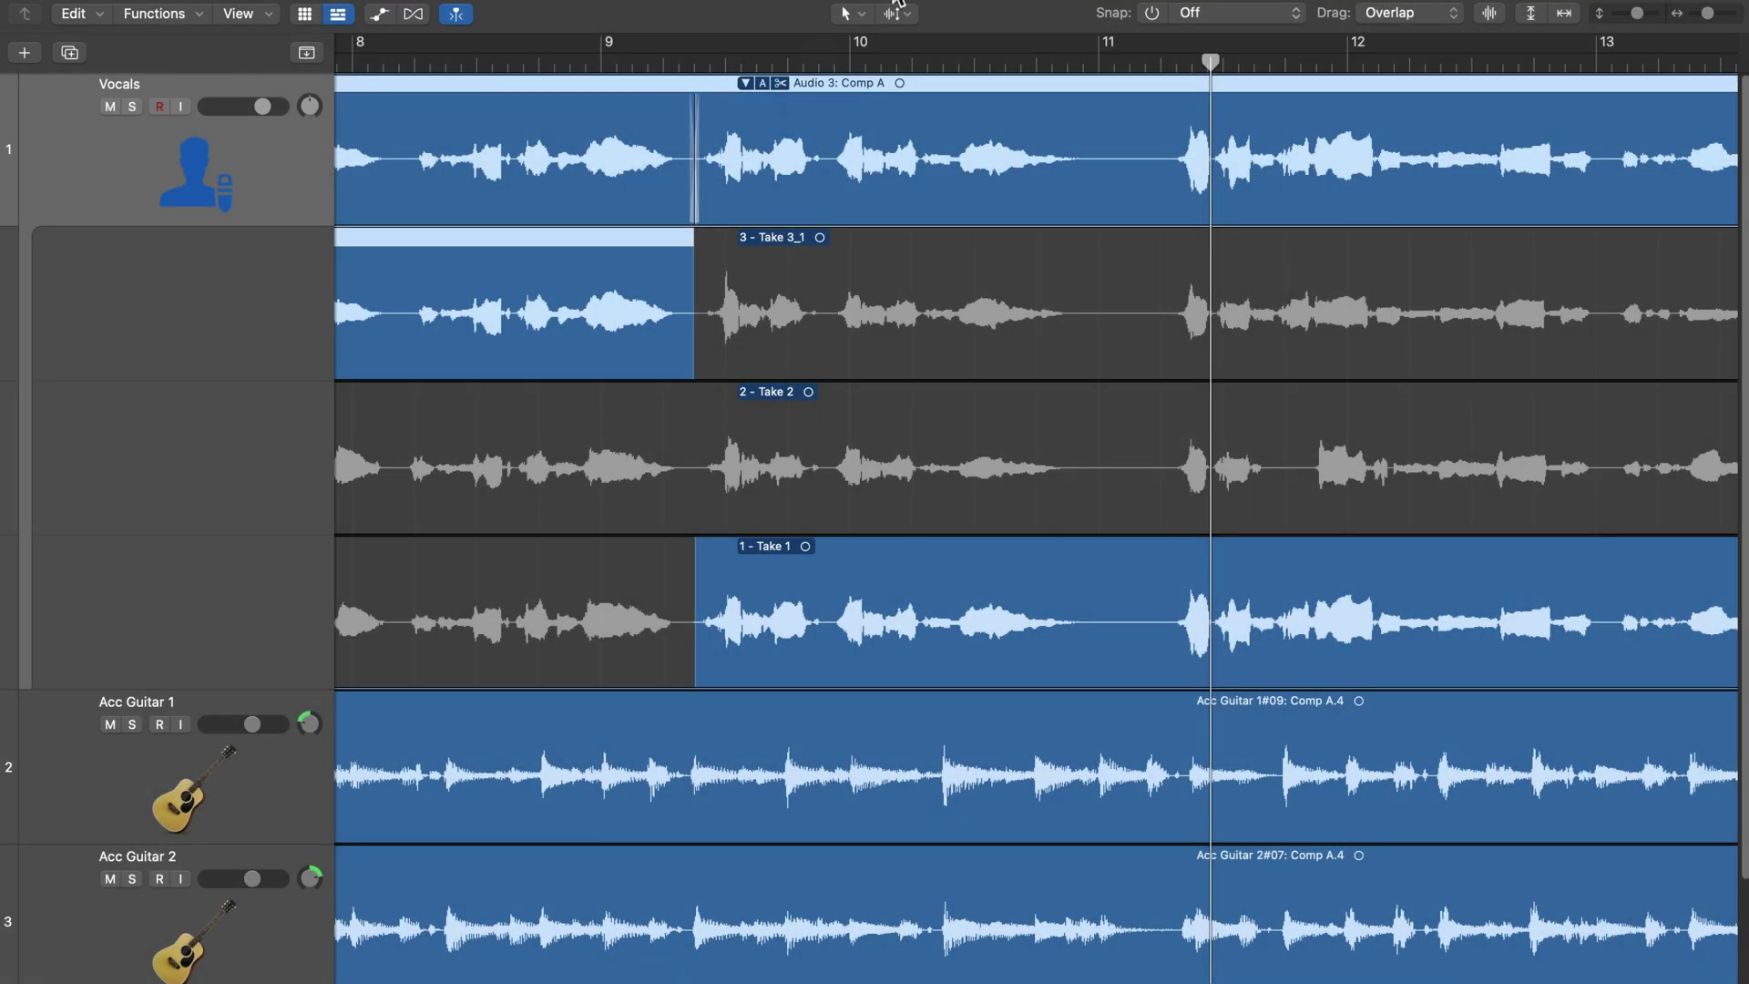
click(895, 14)
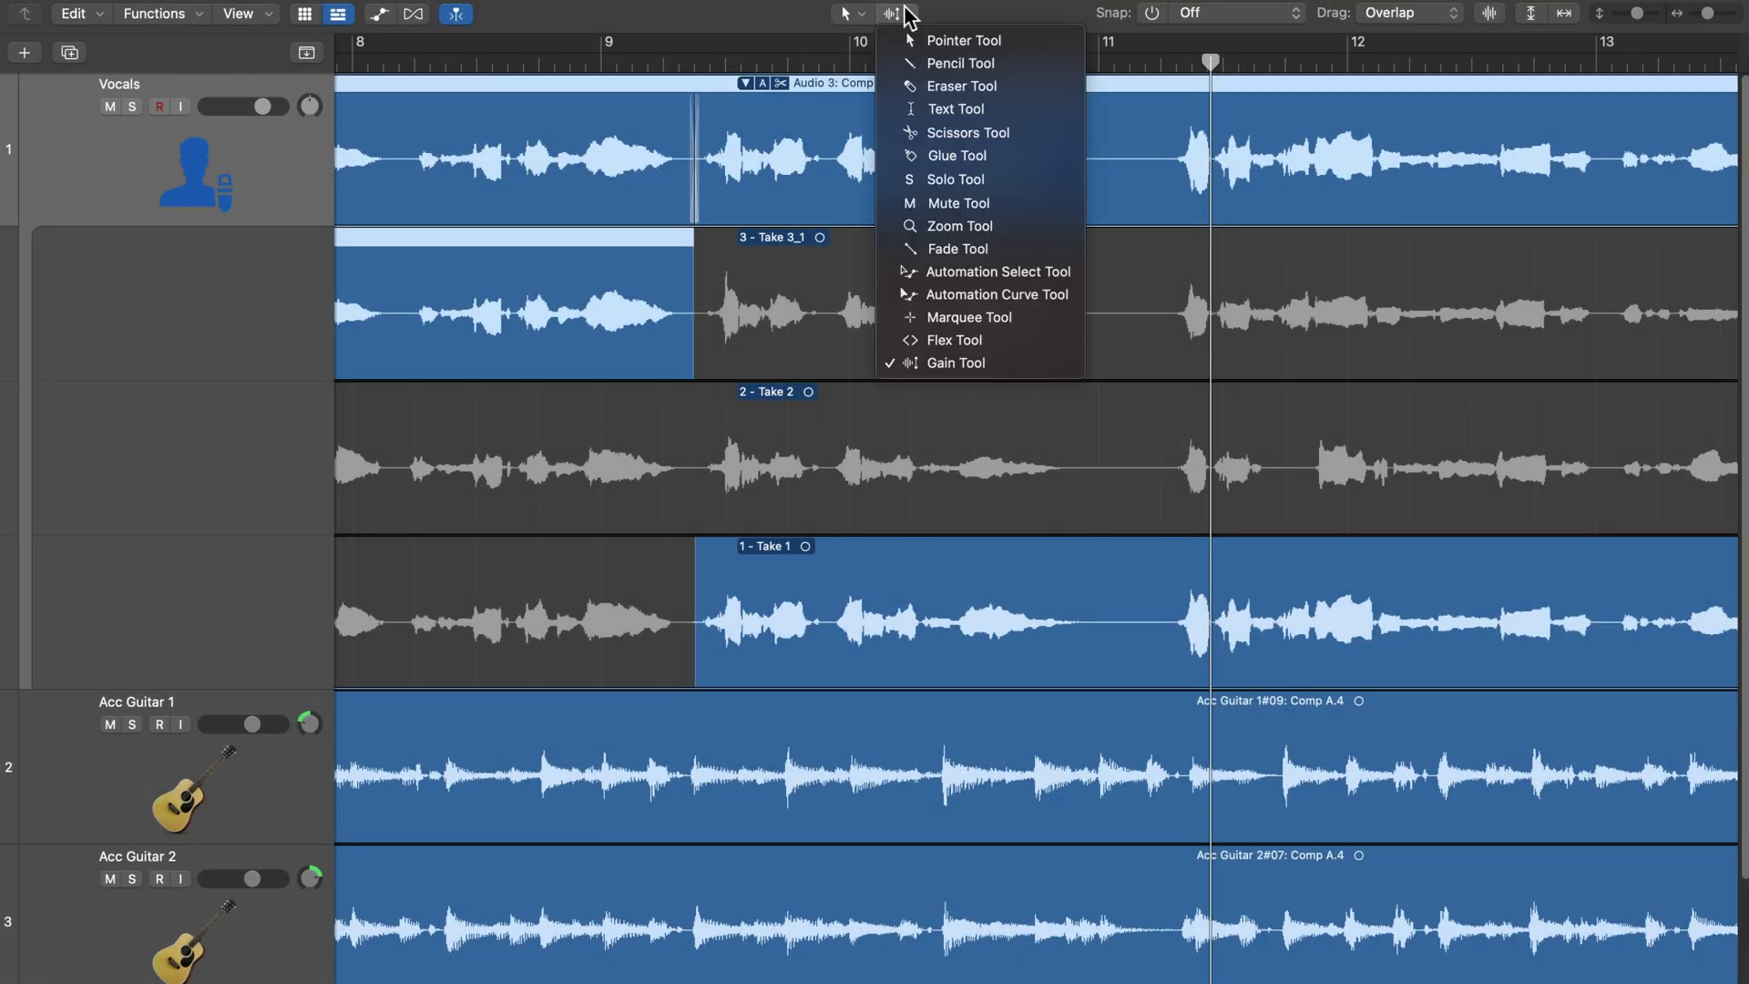
click(969, 317)
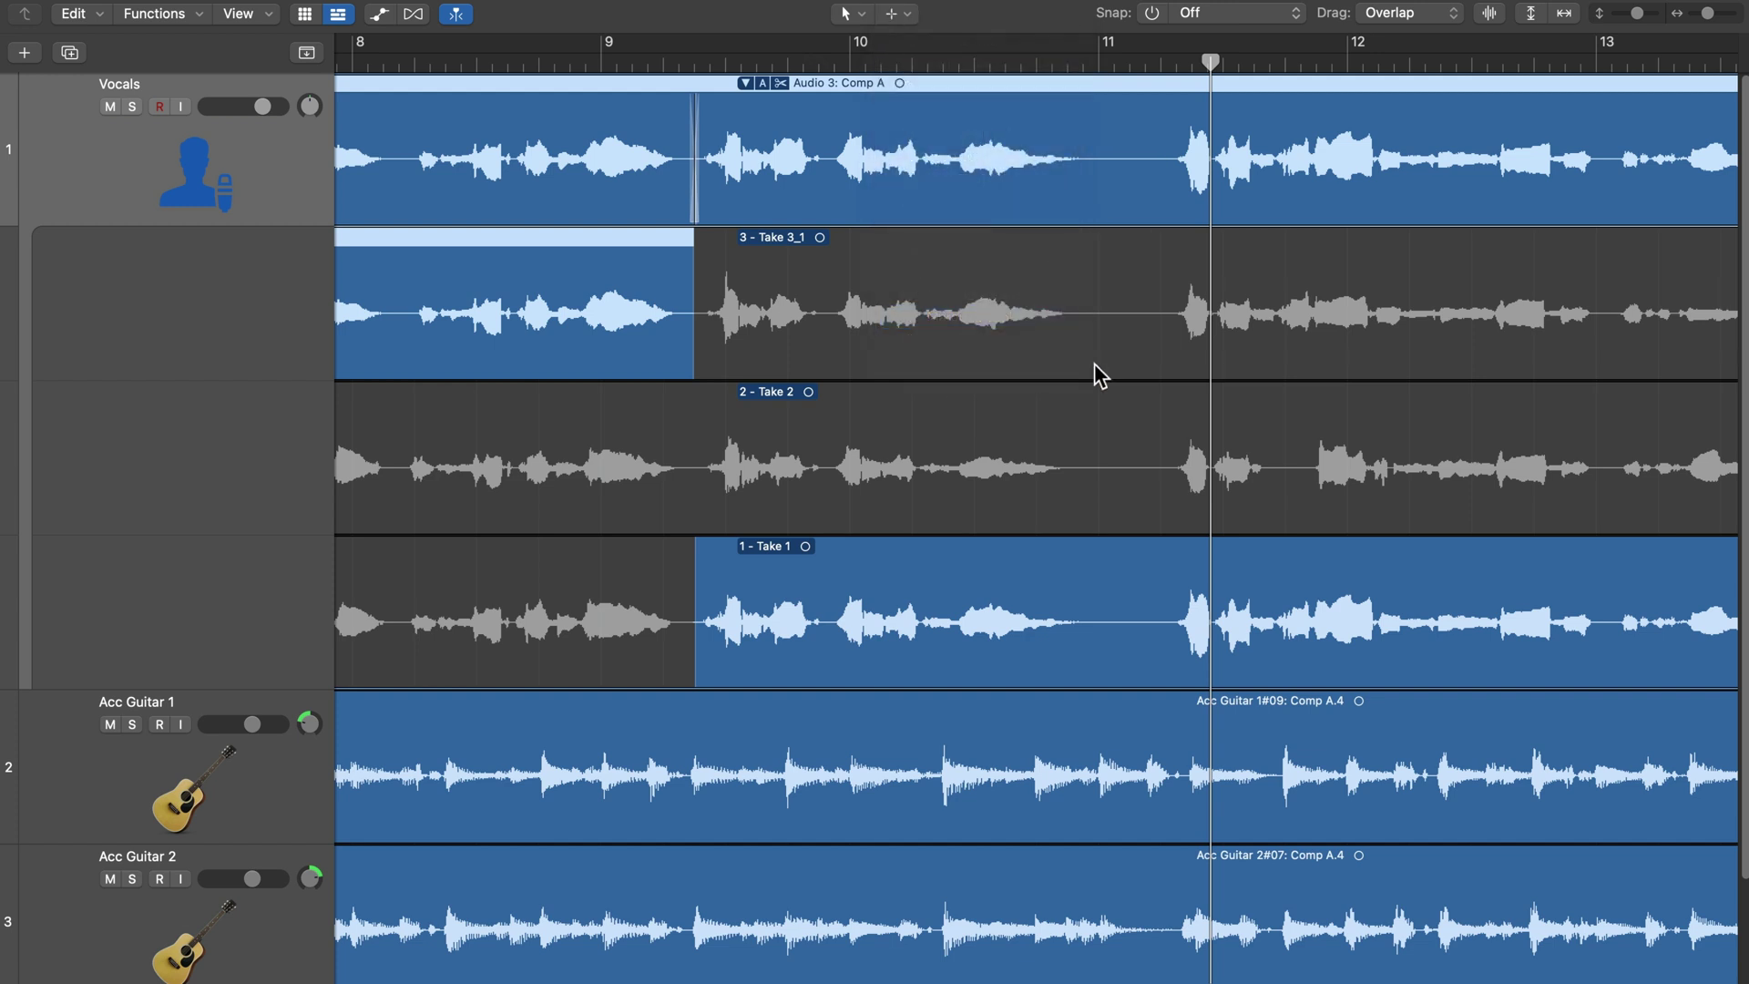
scroll(1217, 383, right, 2)
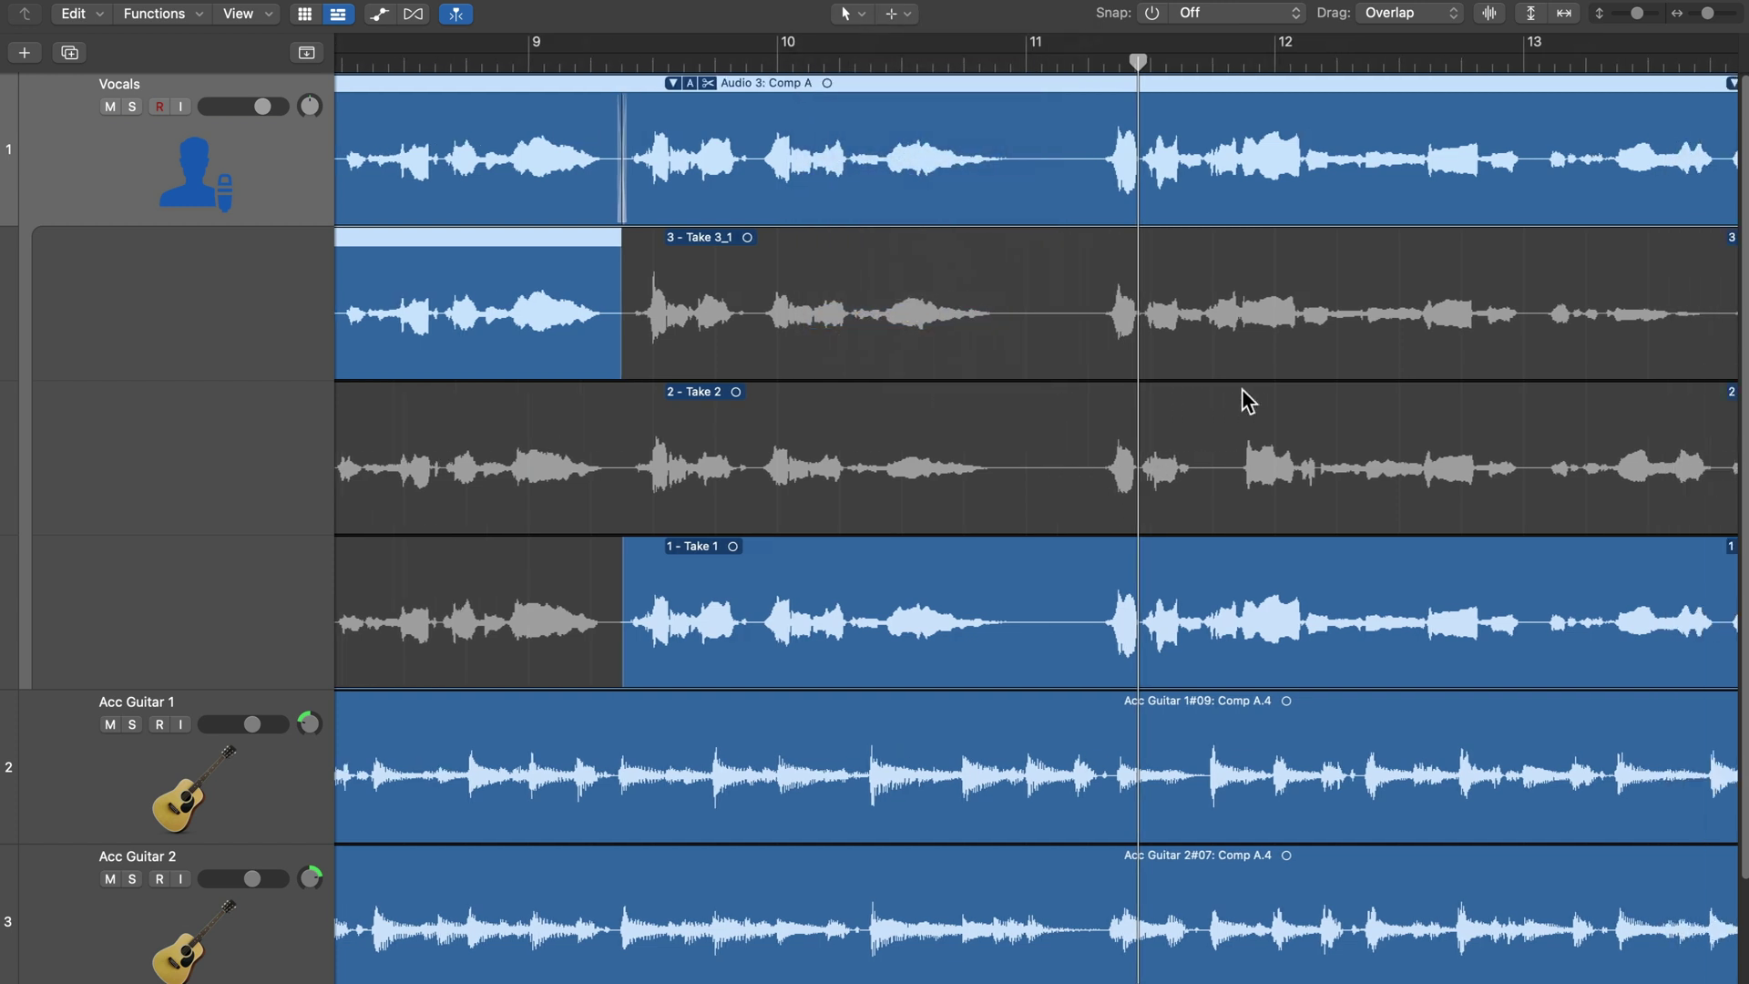
scroll(1248, 399, right, 3)
drag(898, 629, 1354, 639)
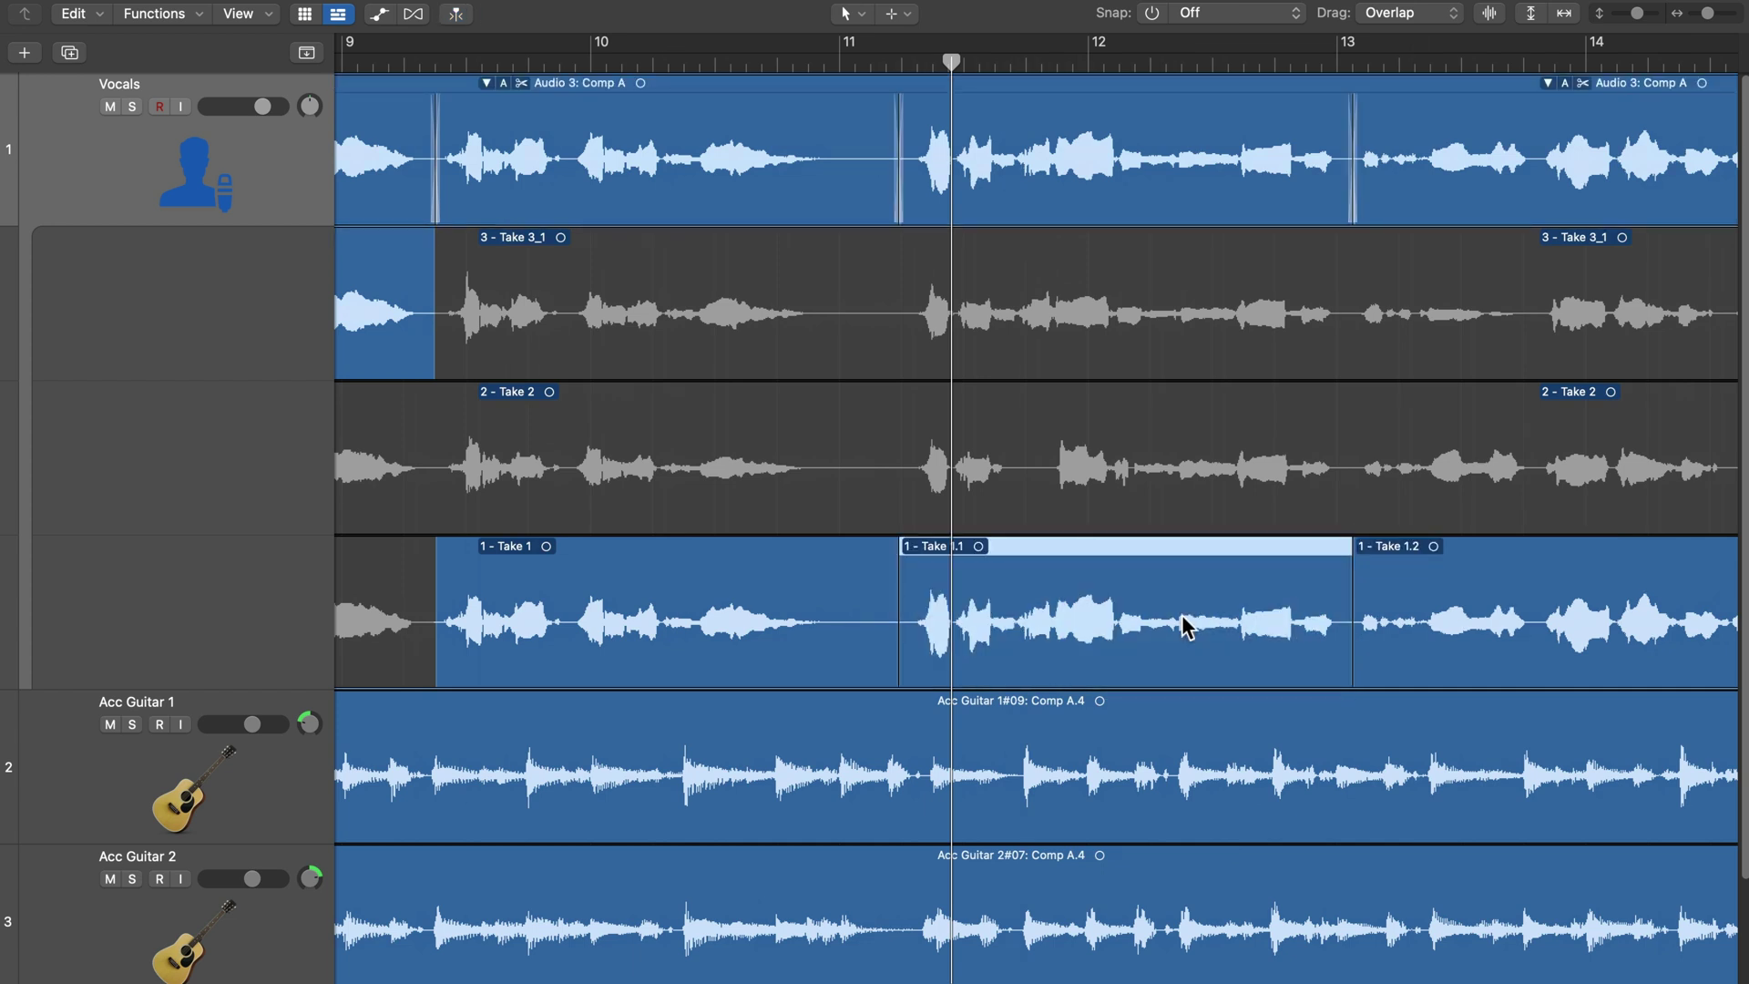
drag(1174, 553, 1166, 565)
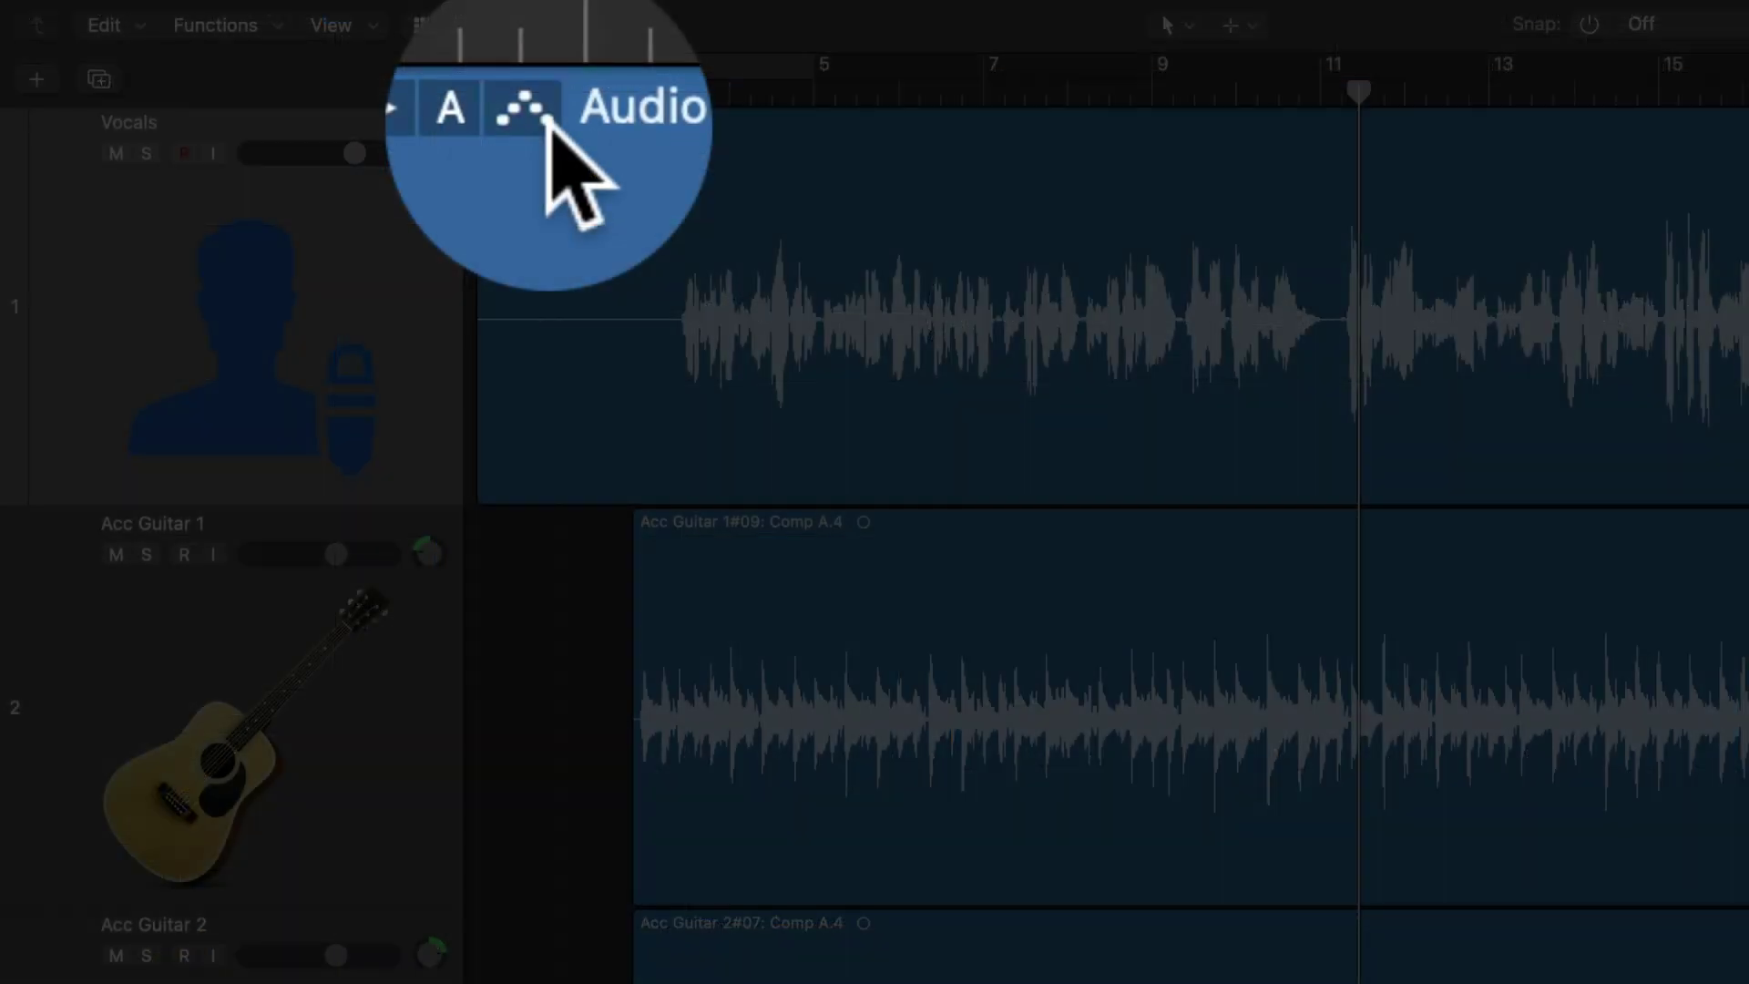
Toggle Quick Swipe Comping off, on, and off again in the Vocals take folder header.
click(525, 109)
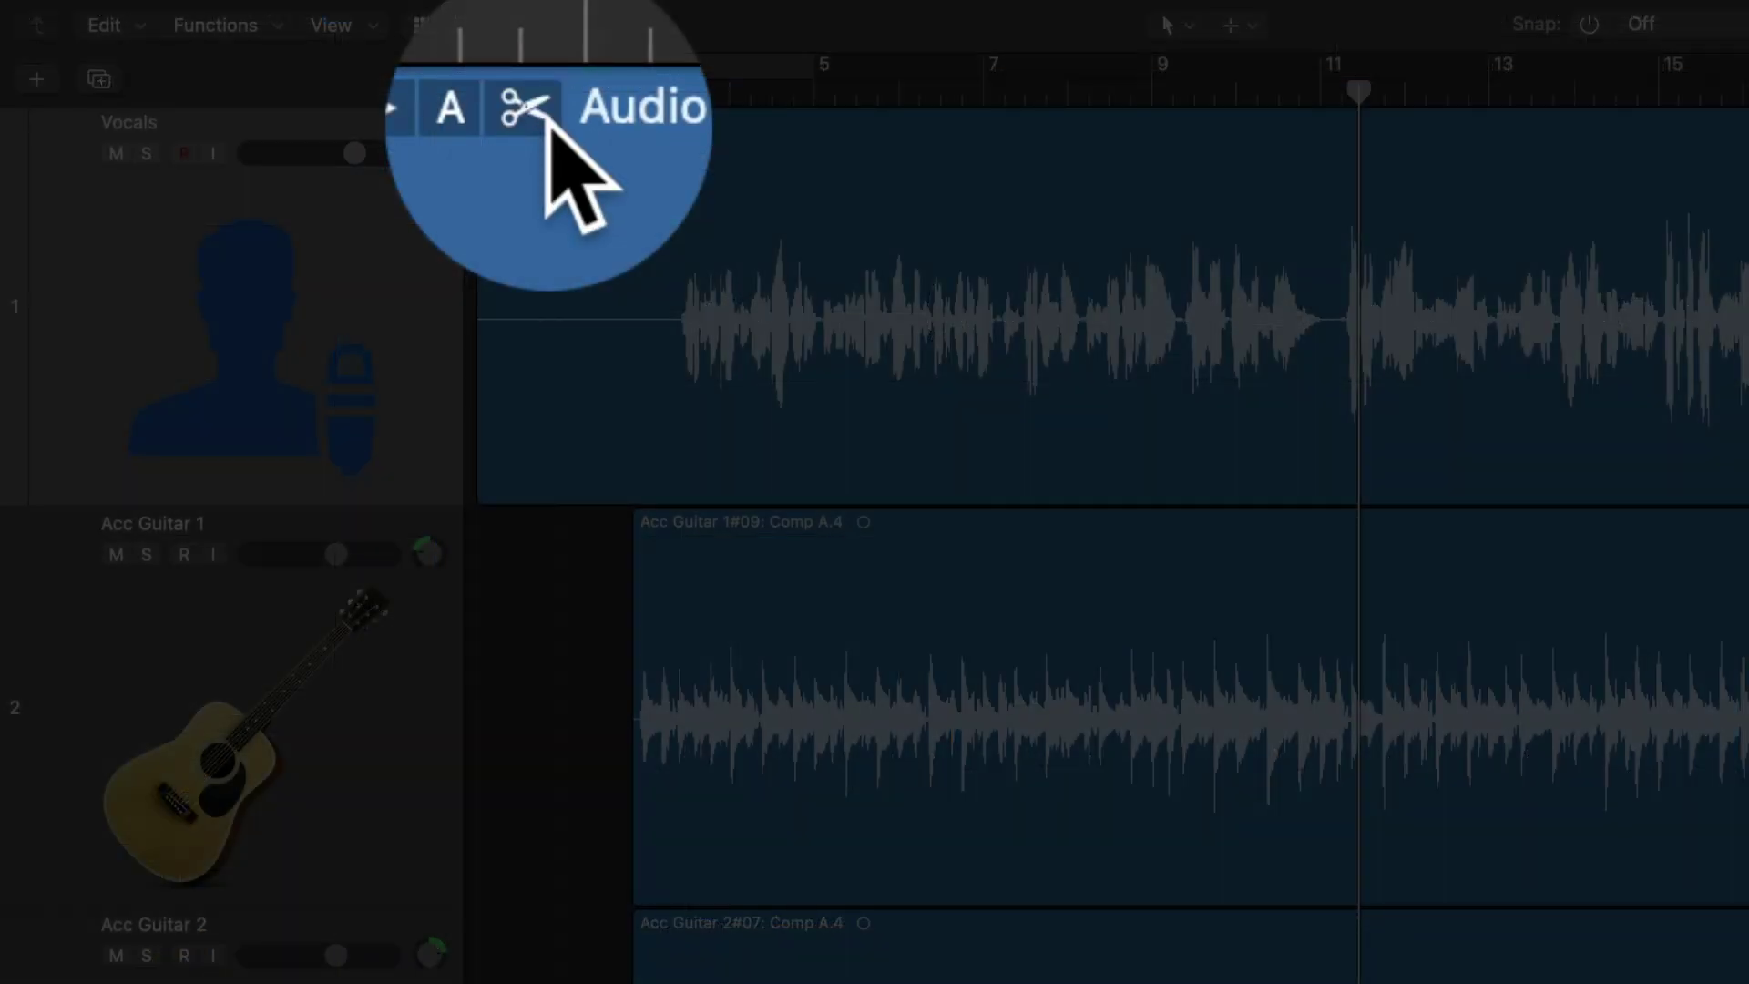
click(526, 109)
click(526, 110)
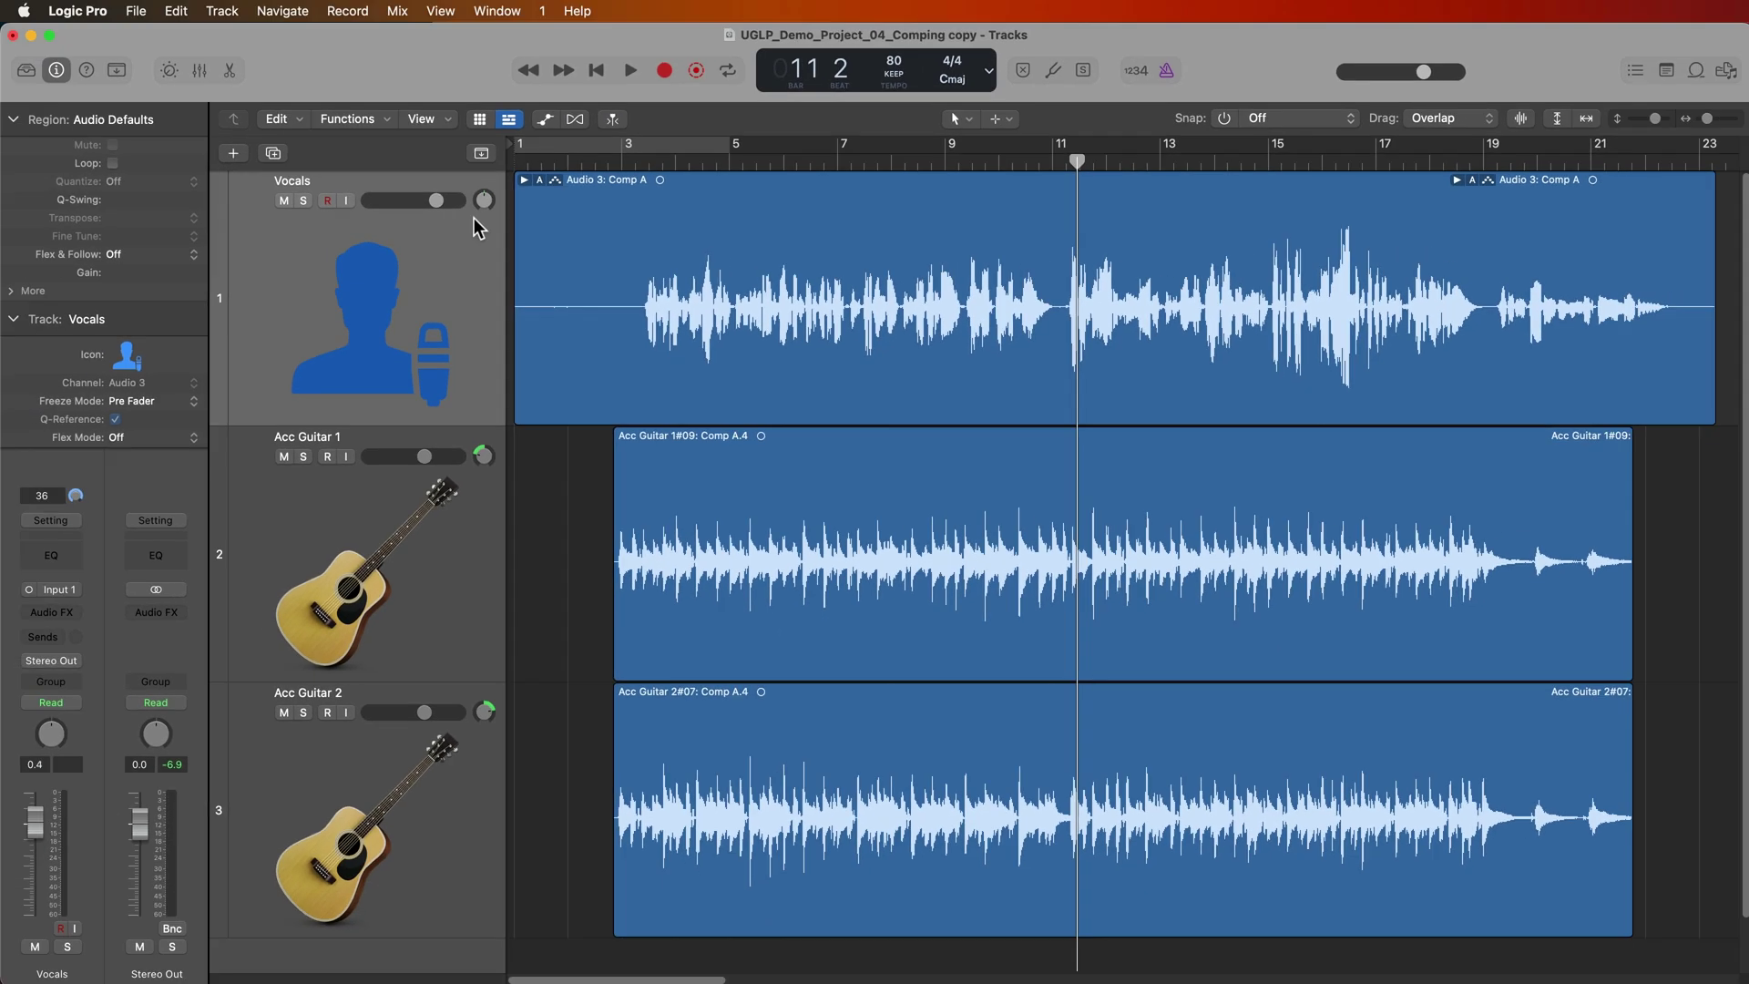
Turn on 'Quick Swipe and Take Editing click zones' in General > Editing settings, then close settings.
click(78, 11)
mouse_move(109, 68)
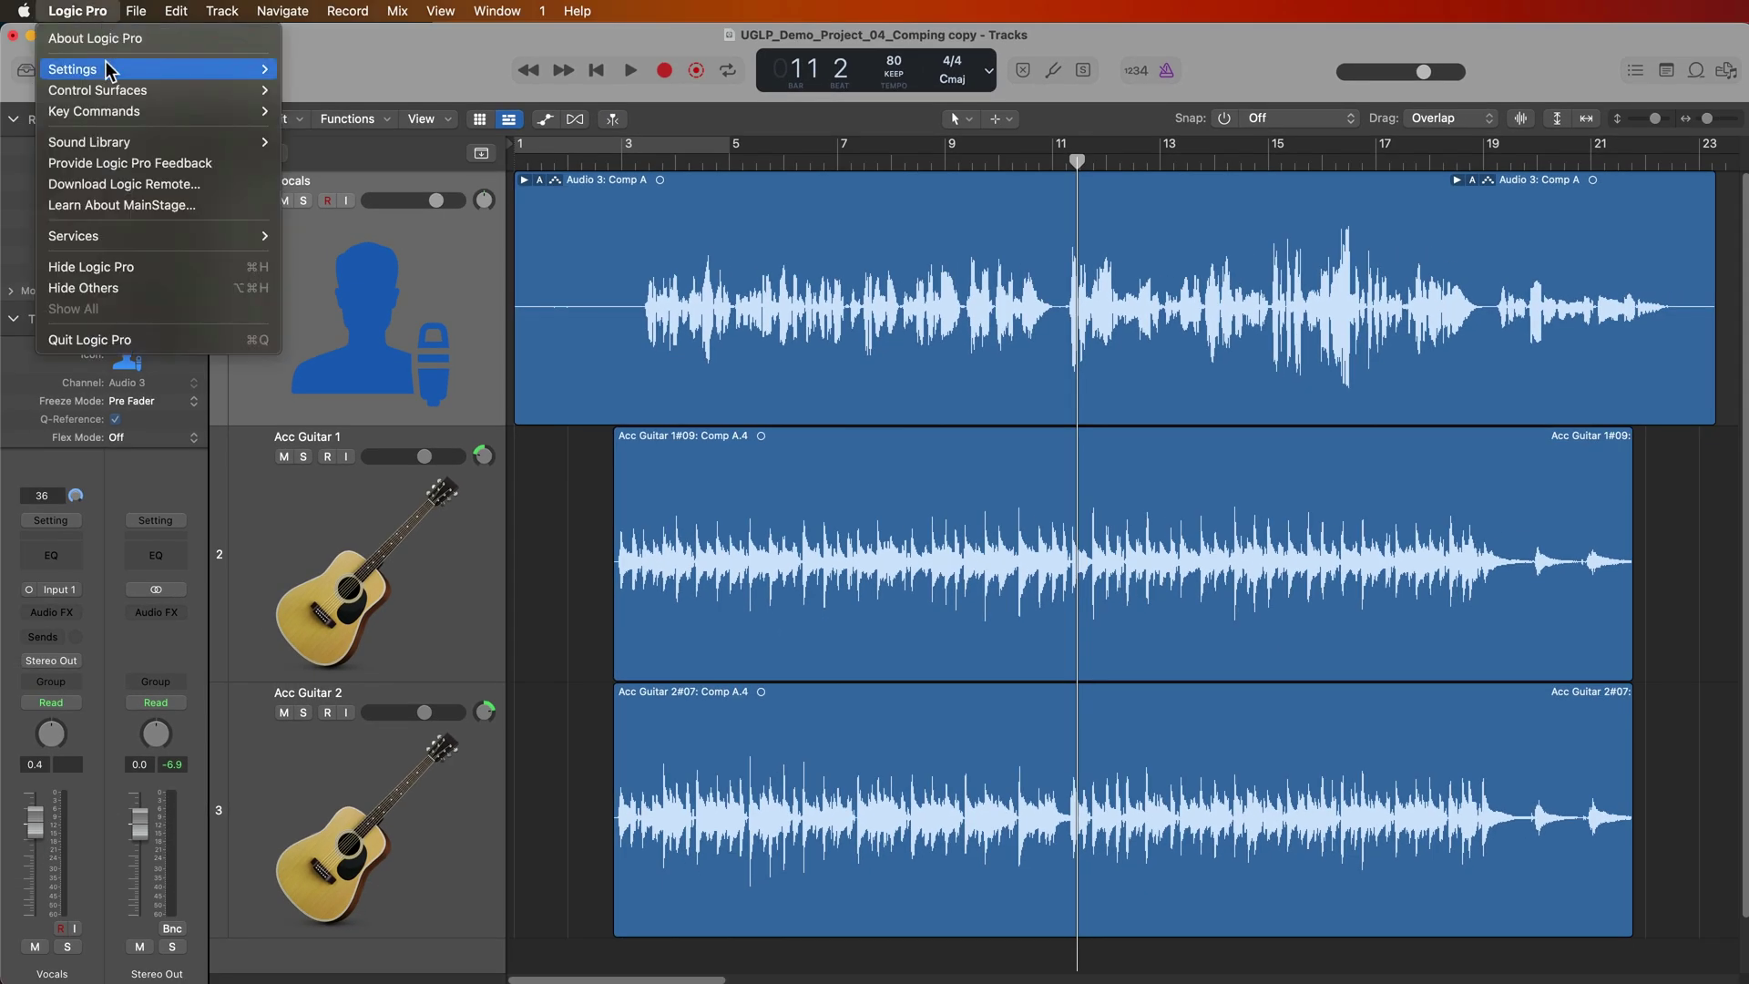
click(318, 69)
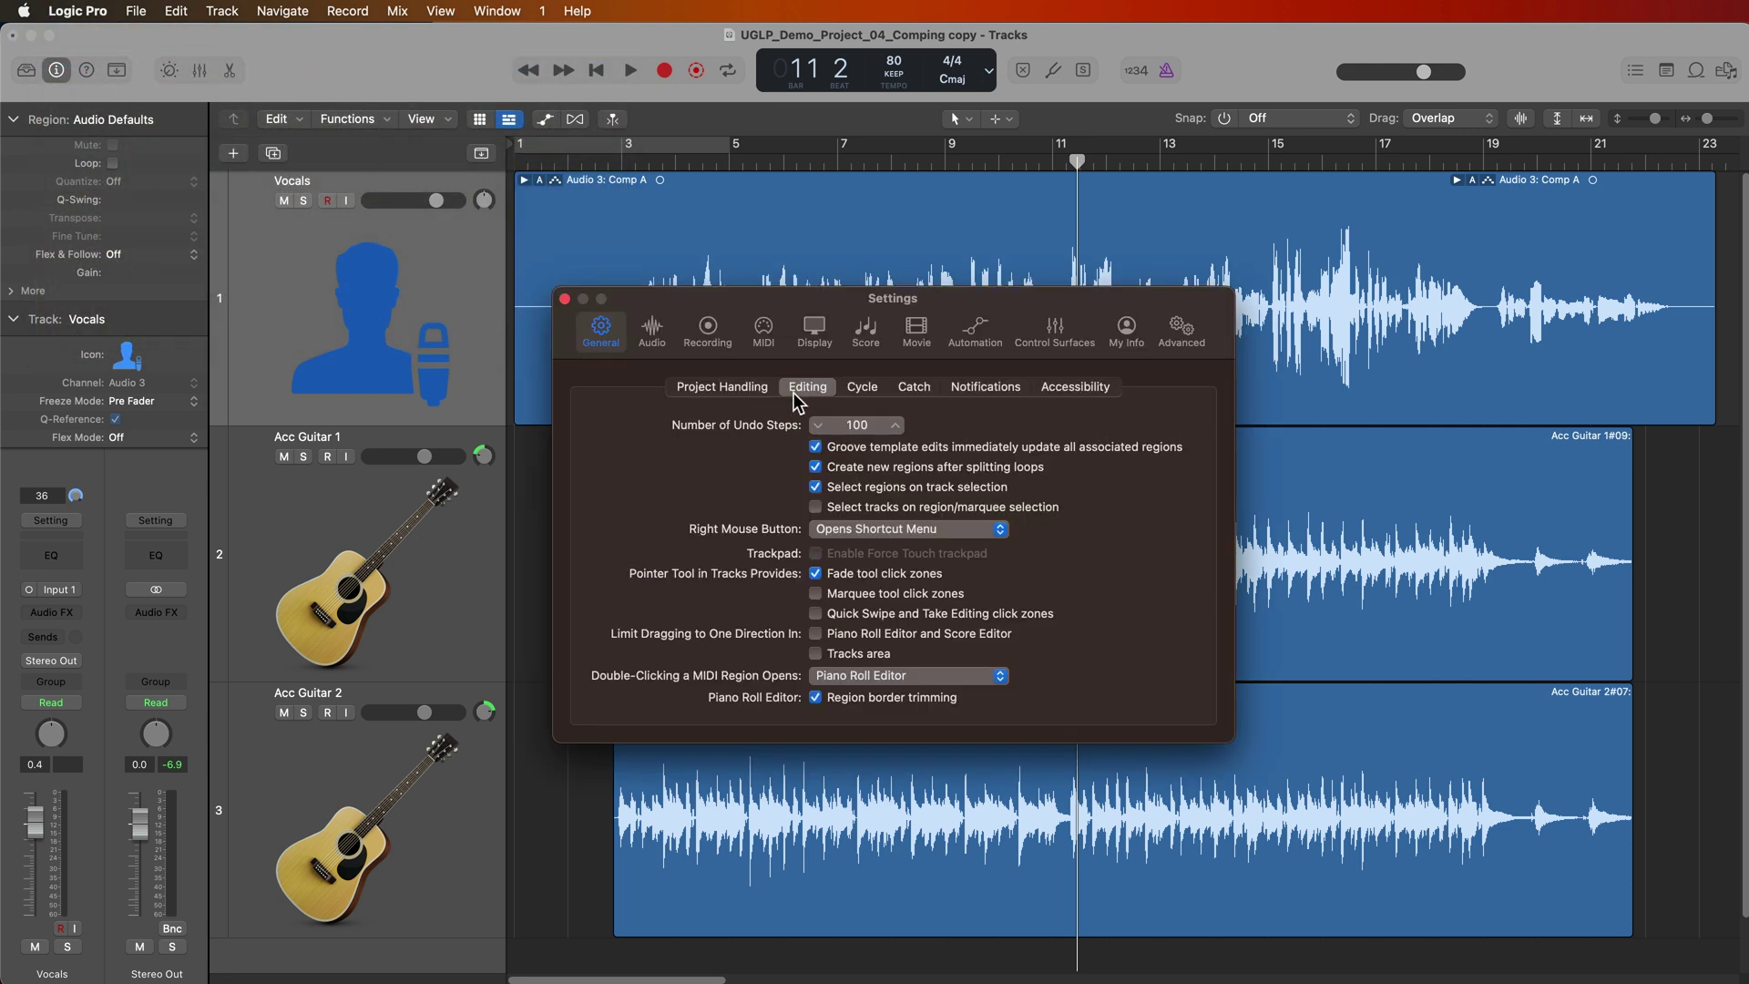
click(920, 612)
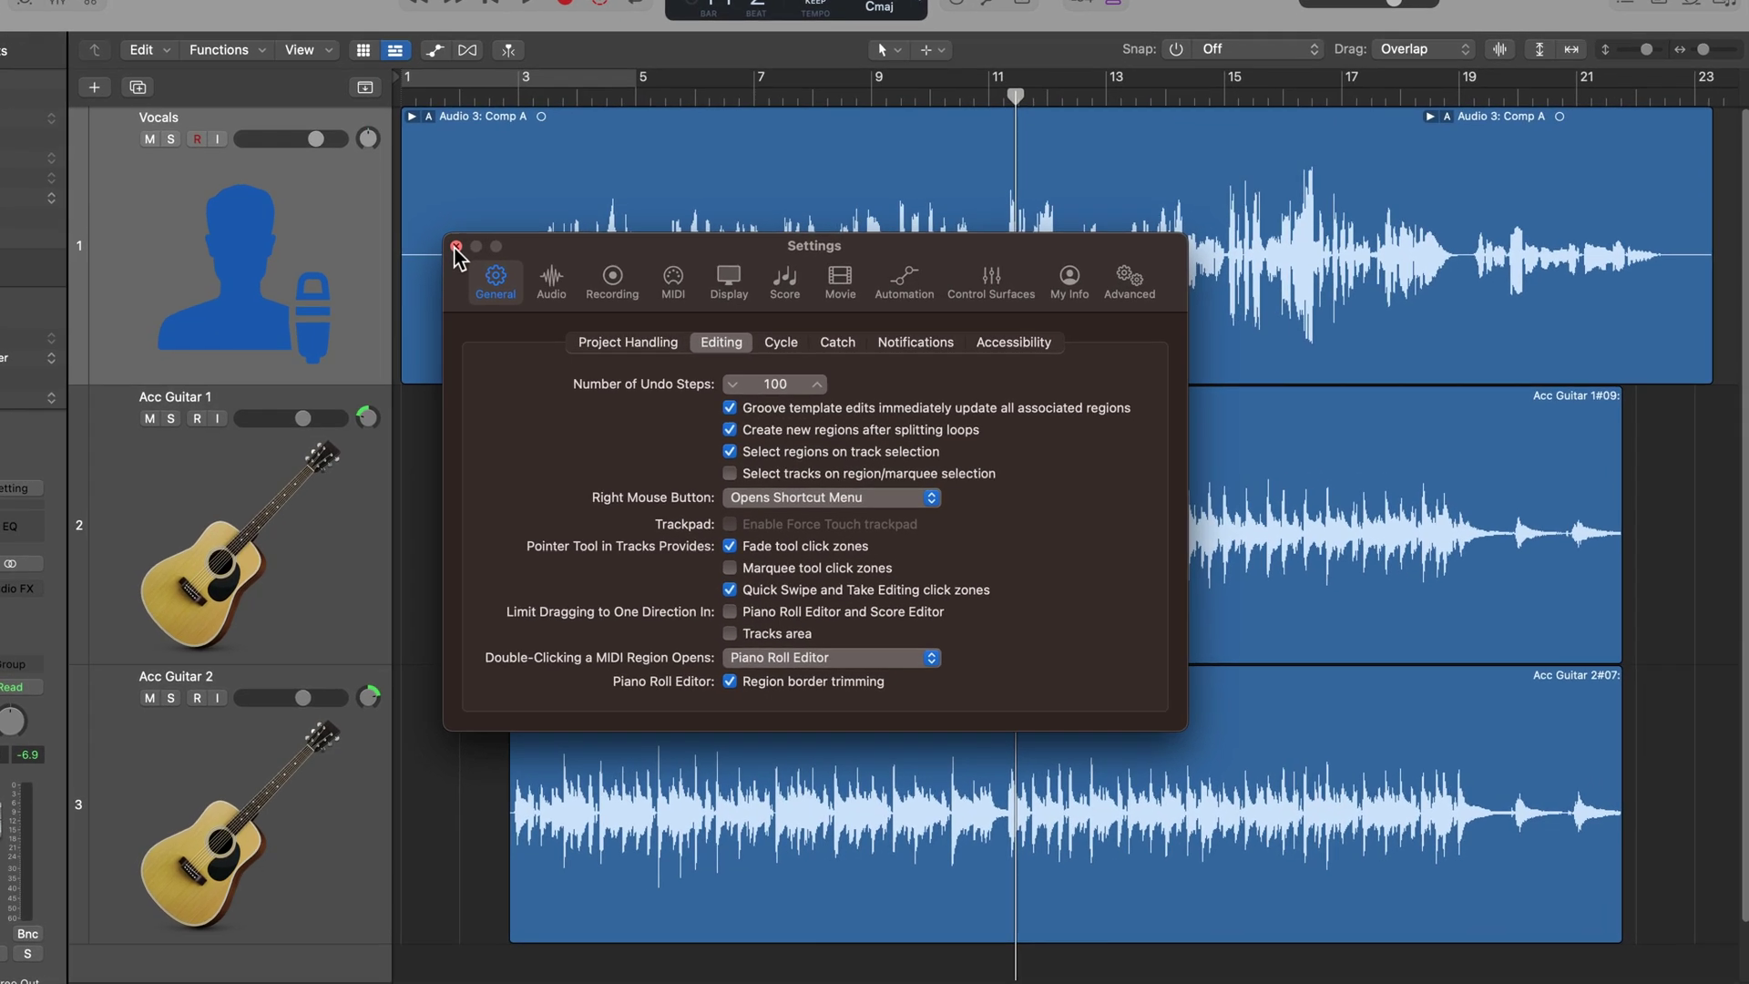
click(565, 298)
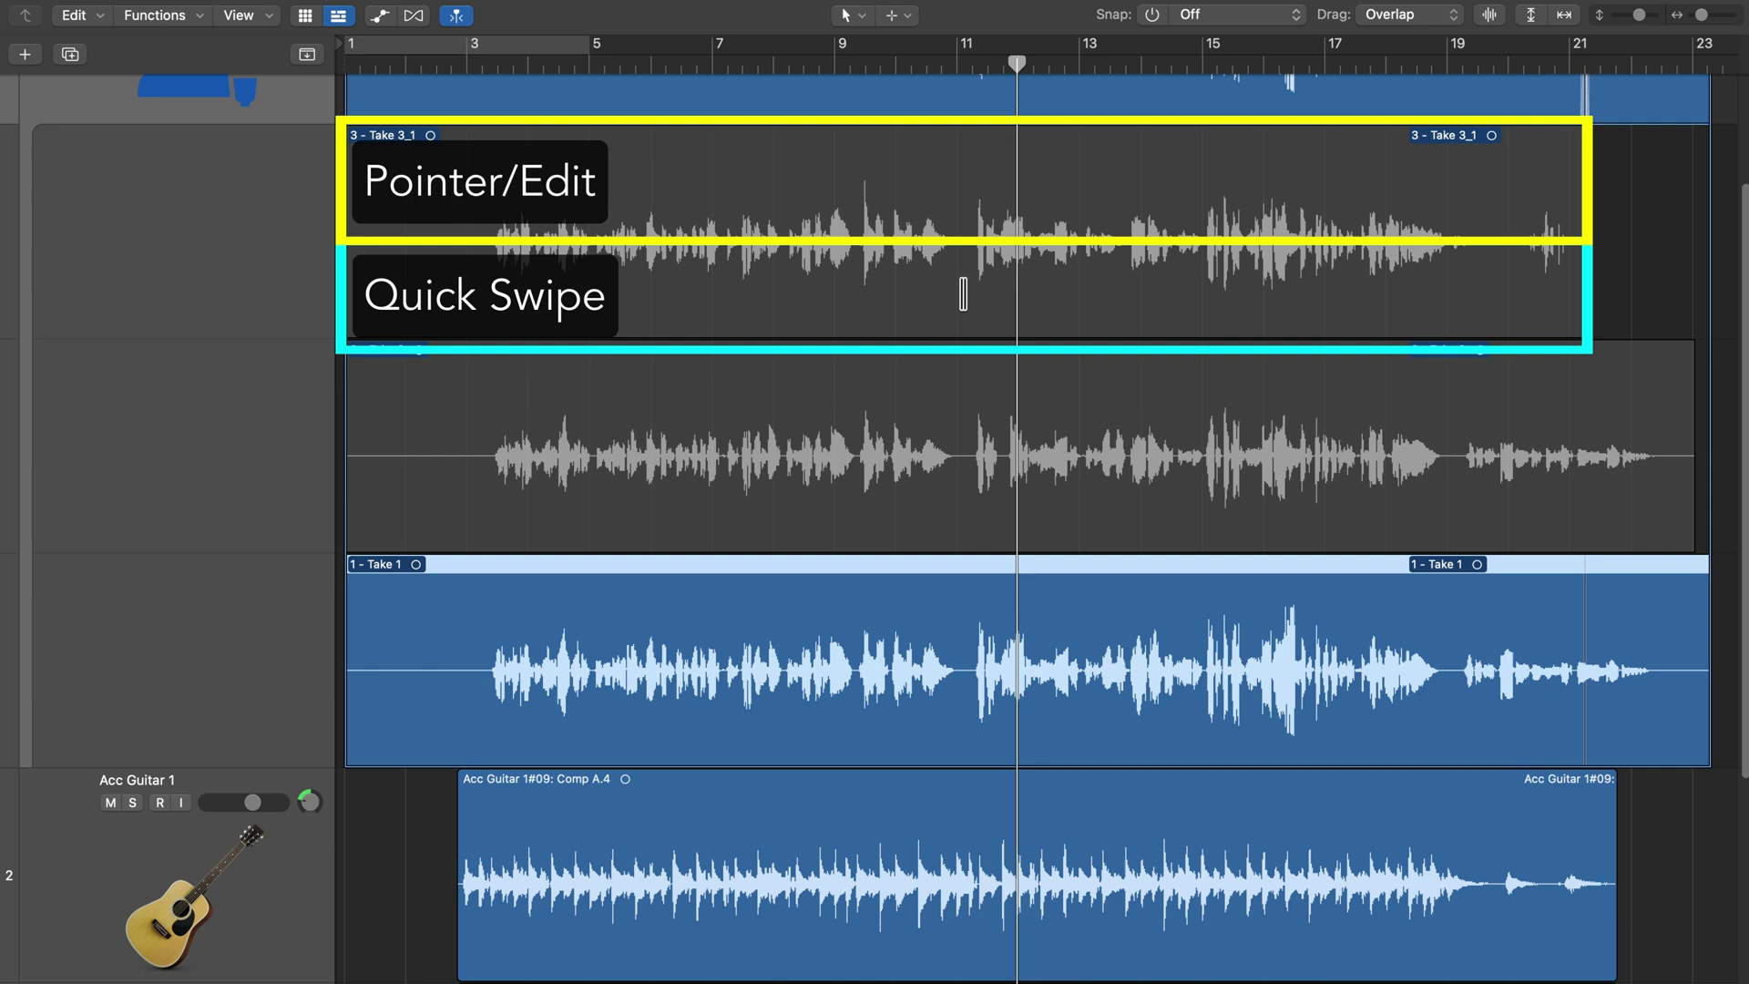
Comp Take 3 up to bar 11 and split Take 1's stretch after bar 11 into its own region.
drag(965, 294, 482, 300)
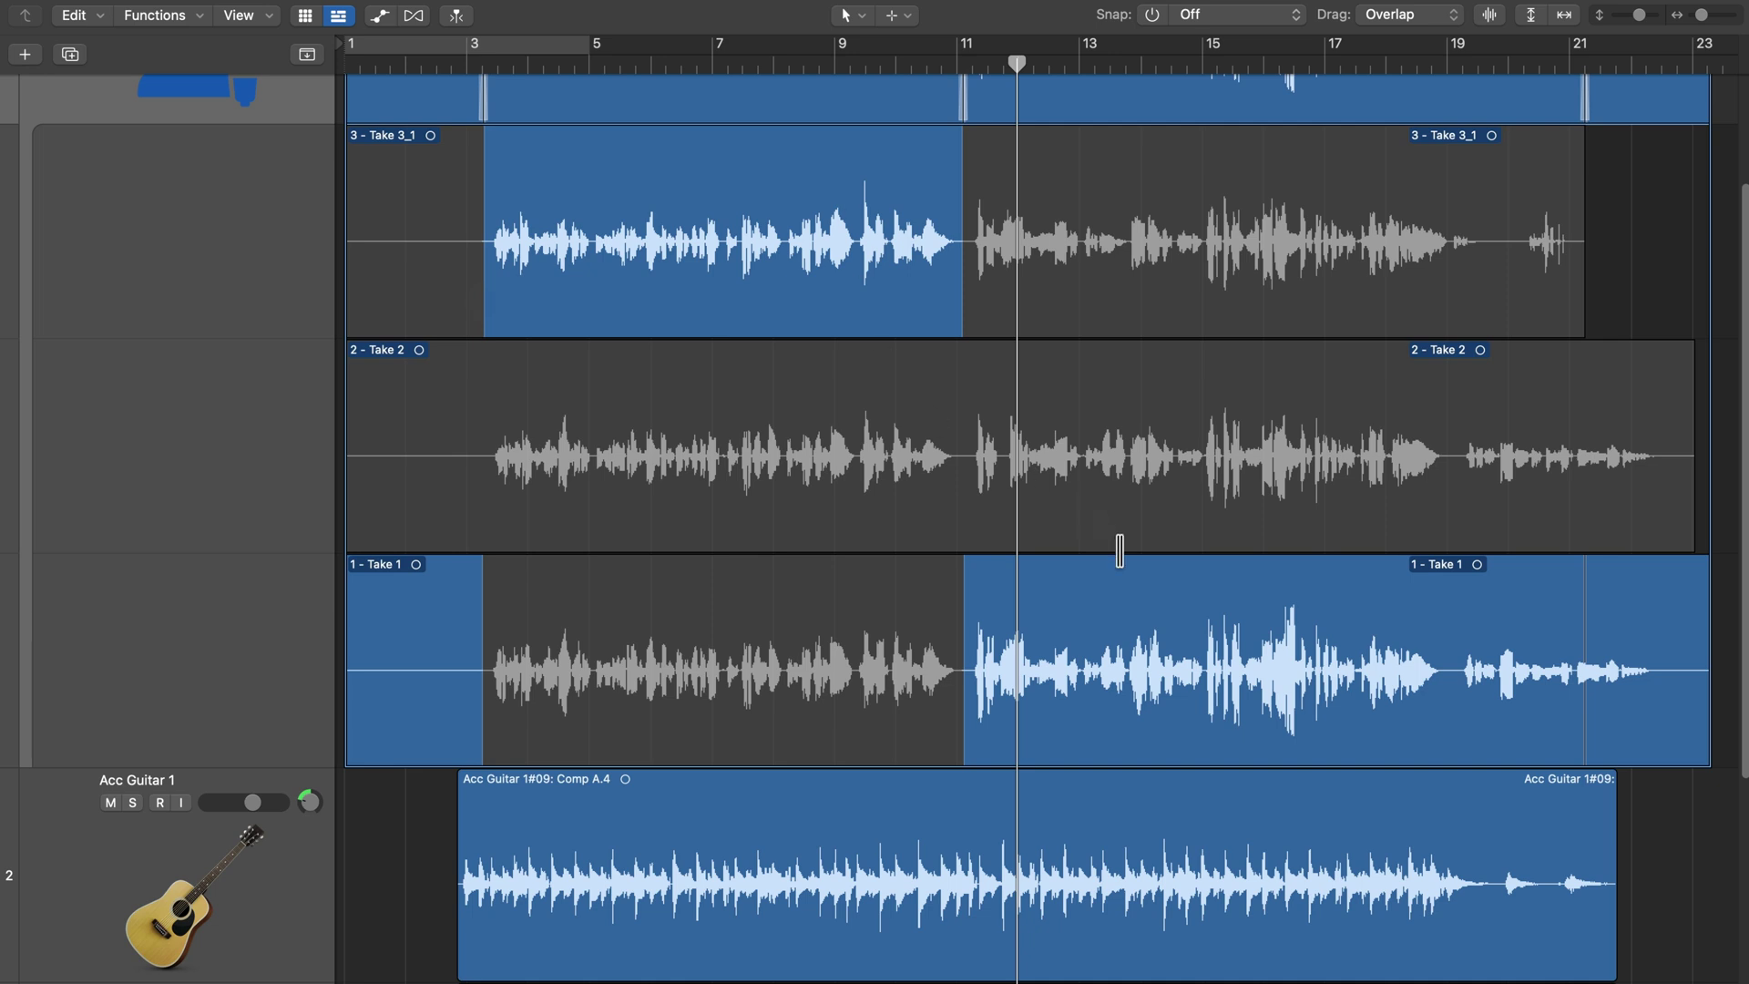
scroll(1200, 601, up, 5)
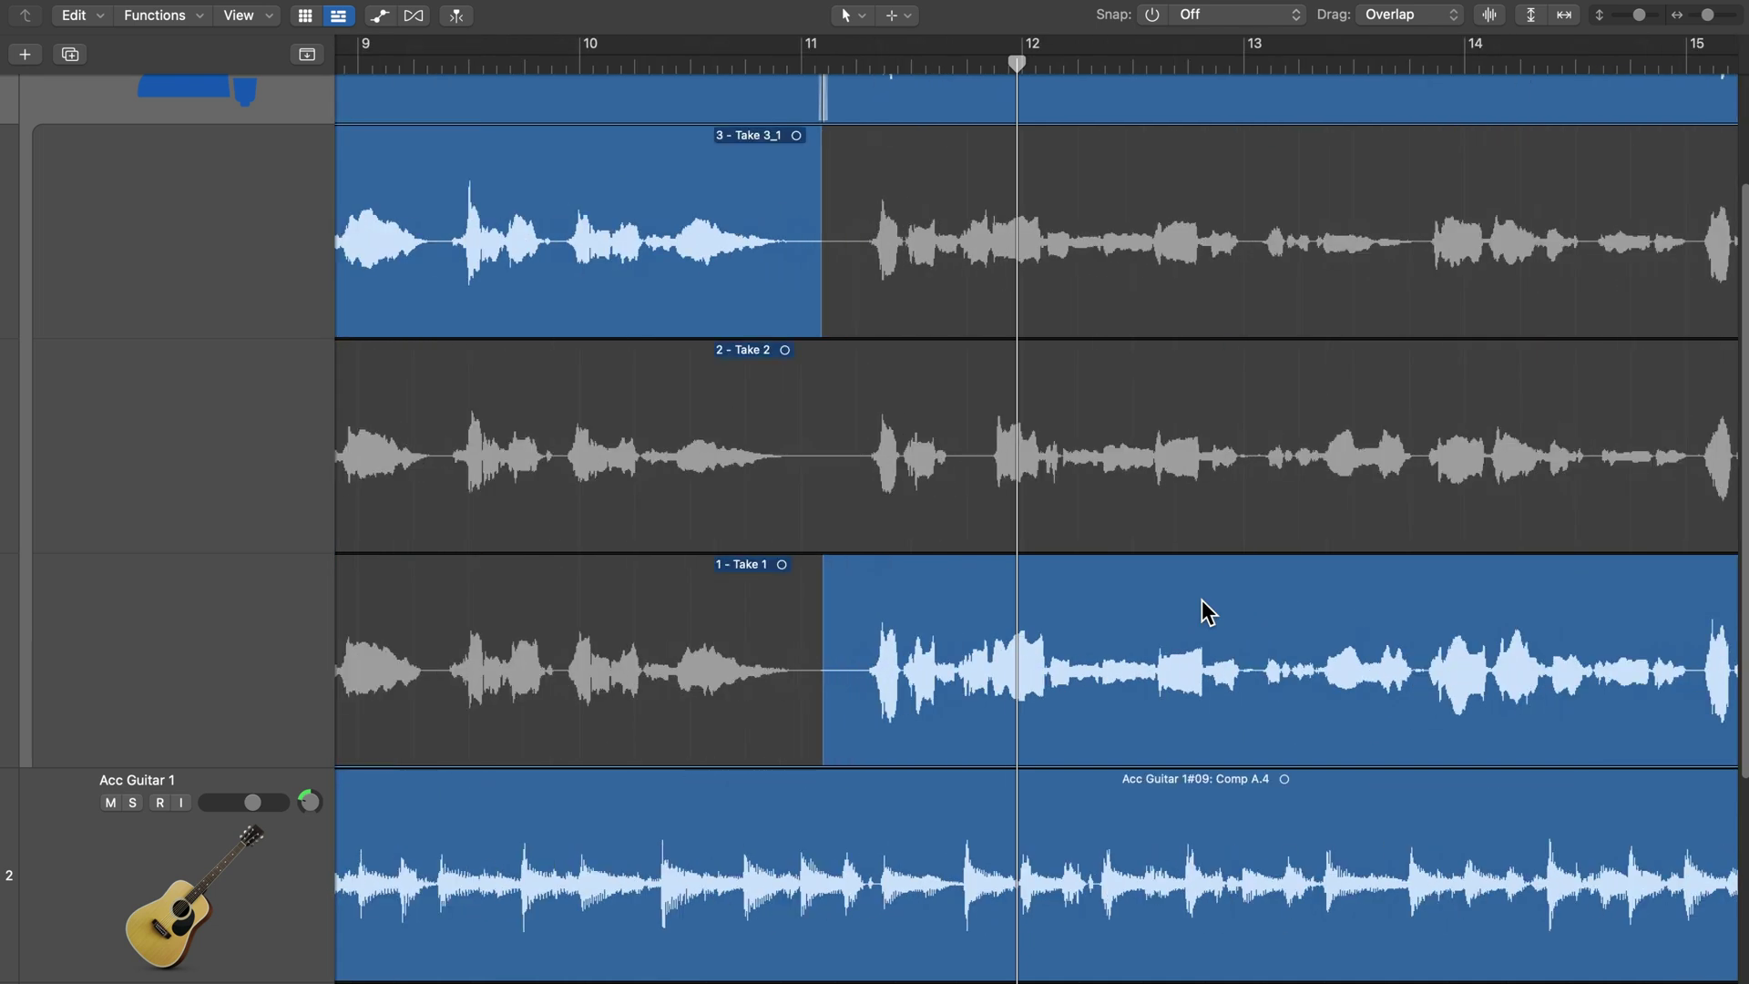
scroll(1189, 607, right, 3)
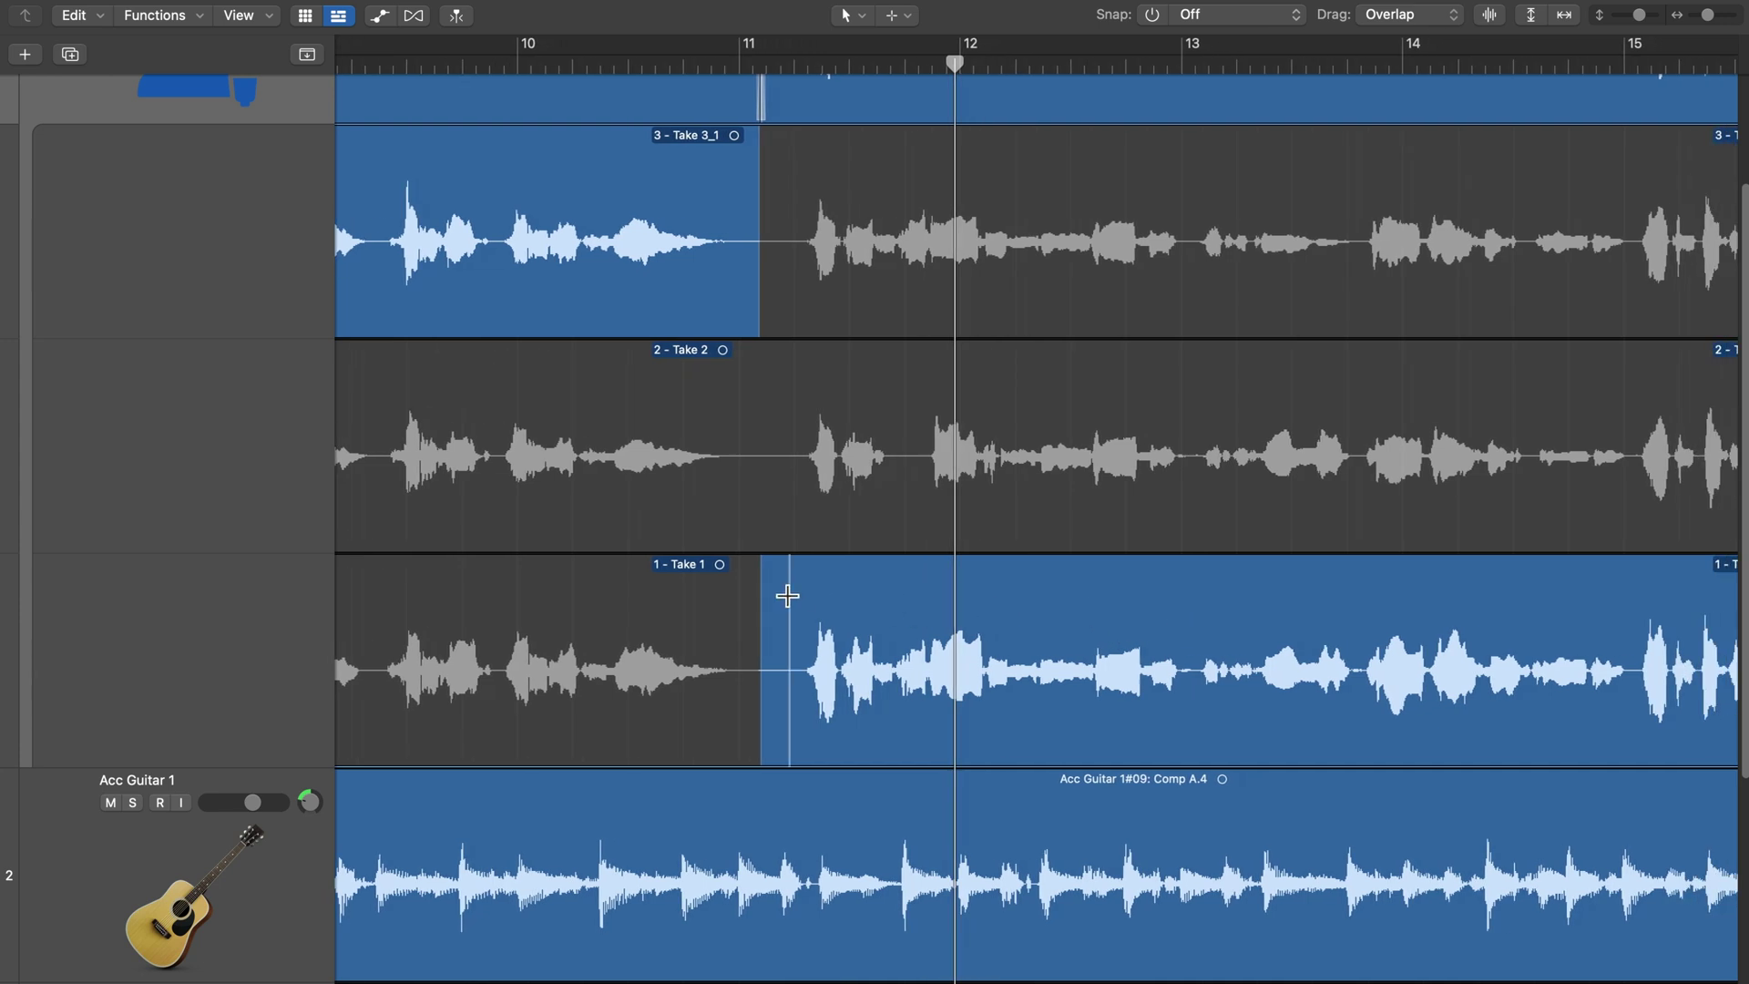
drag(790, 602, 1627, 677)
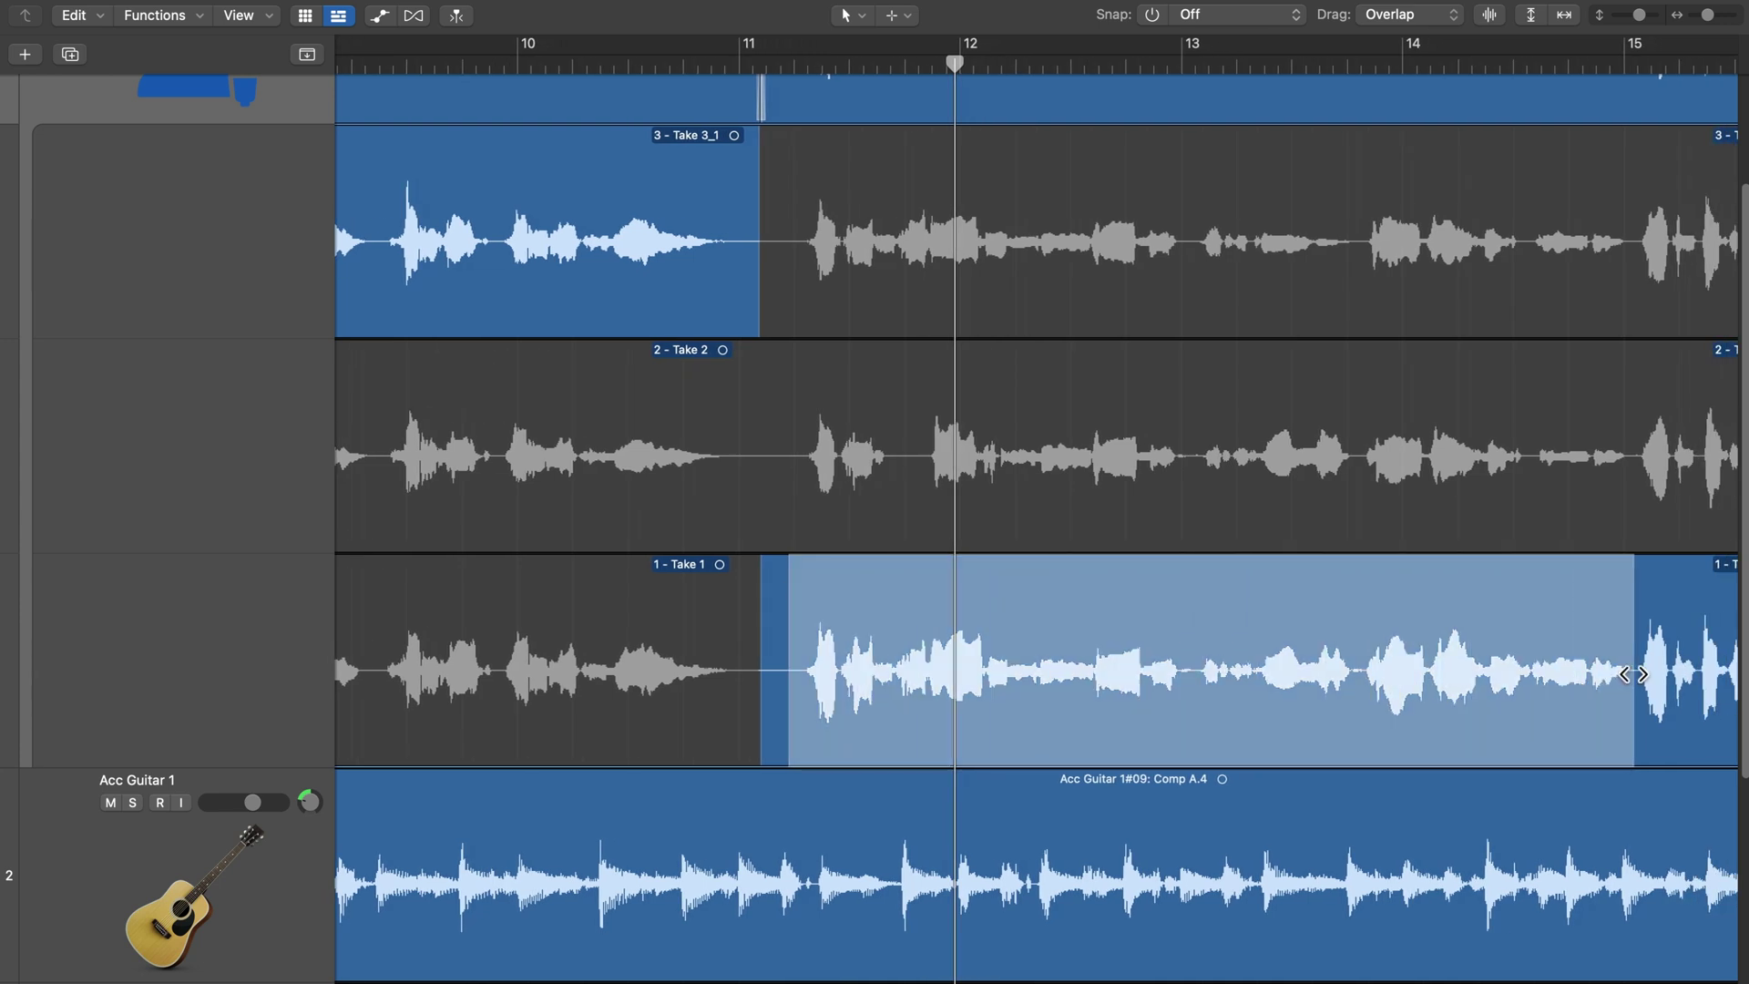
click(1189, 602)
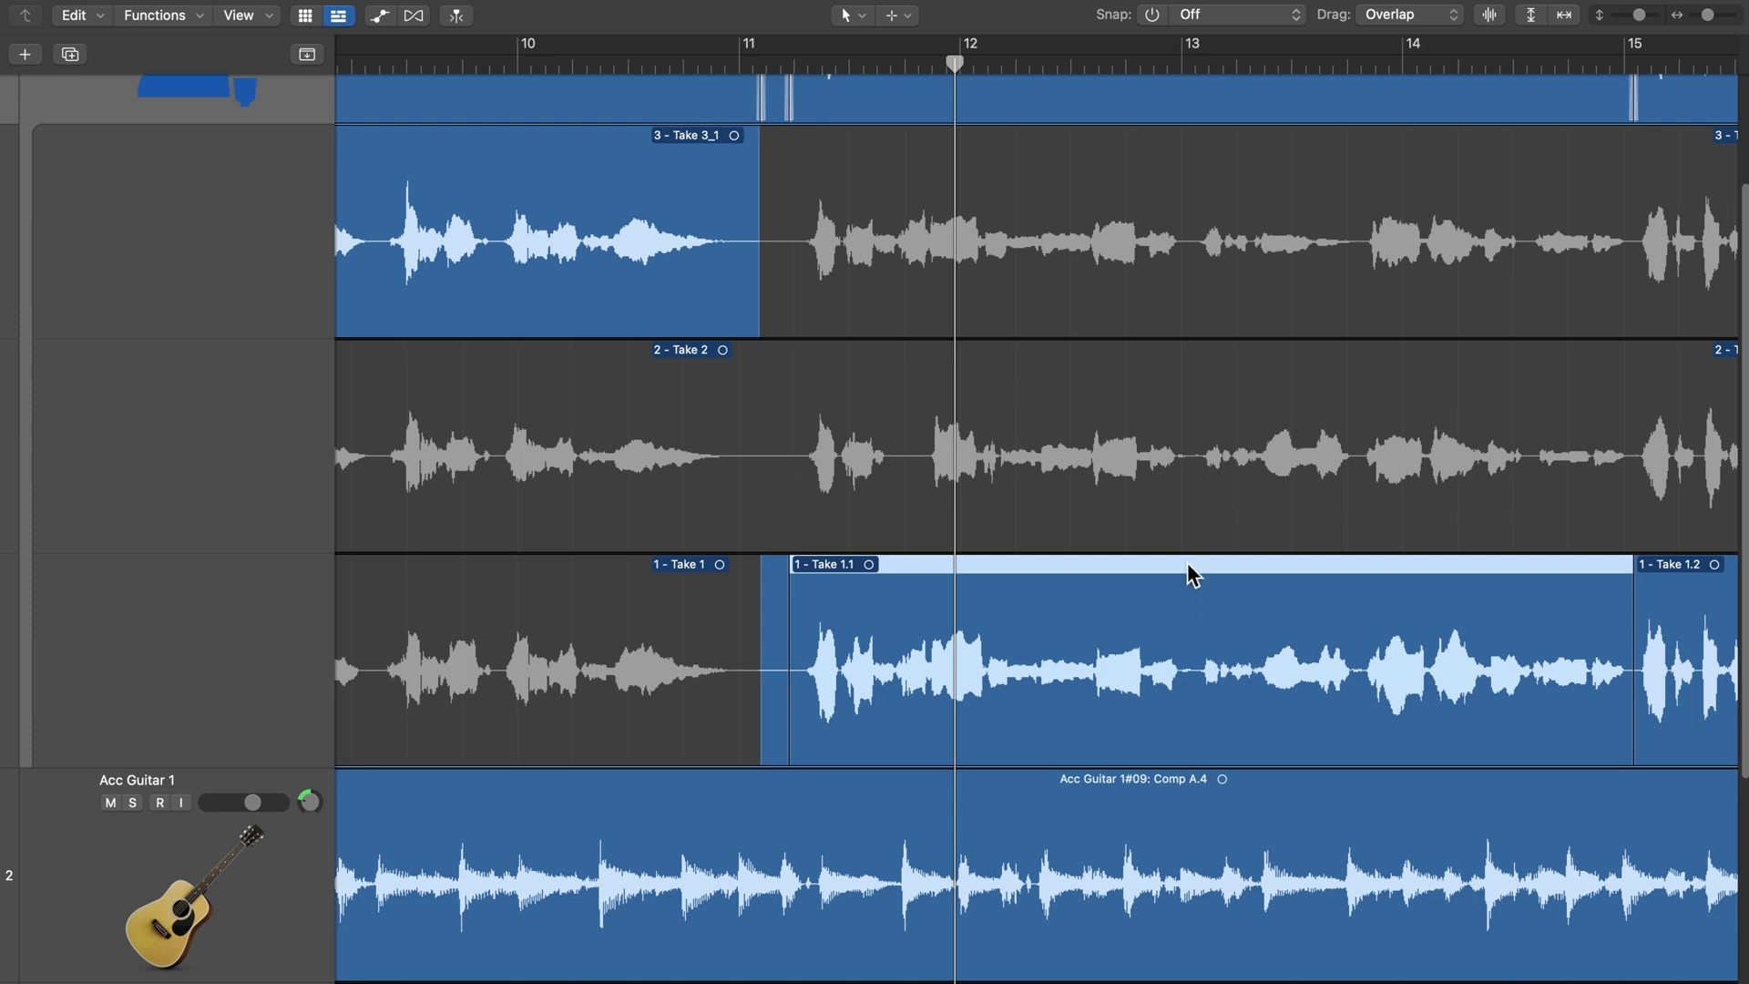
Nudge Take 1.1 slightly earlier, extend the Take 2 comp section, and open Take 1.1 in the editor.
drag(1178, 574, 1168, 575)
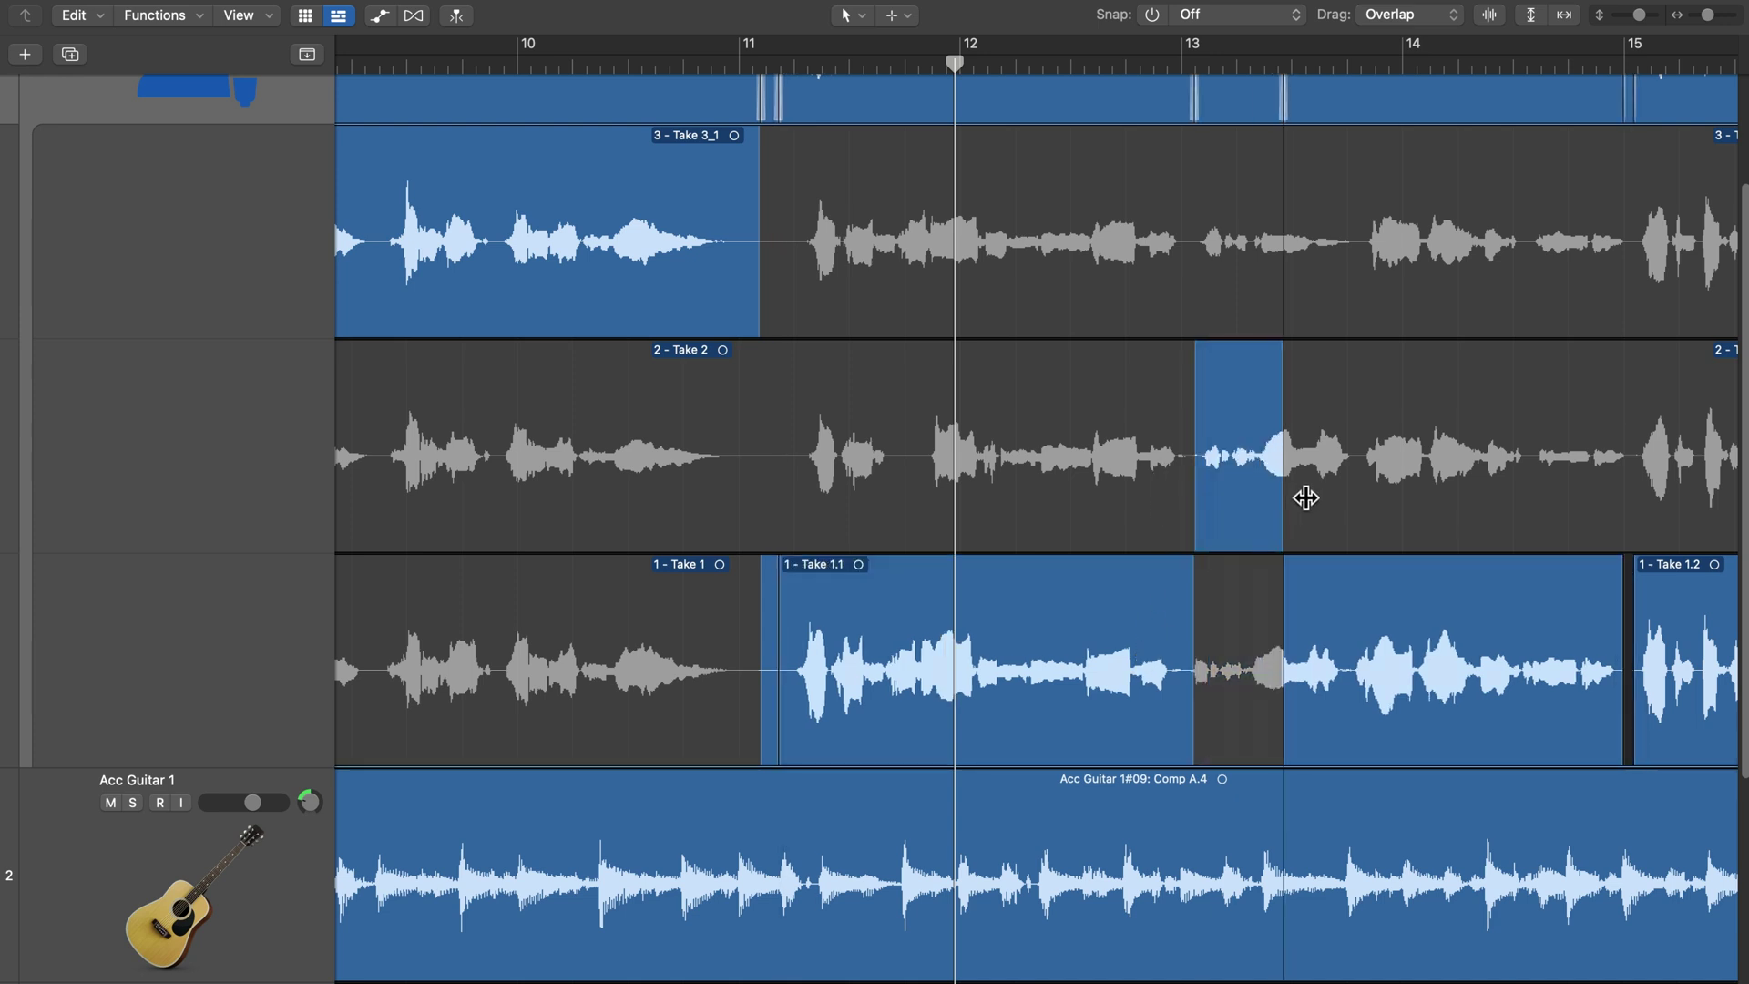
drag(1285, 497, 1357, 498)
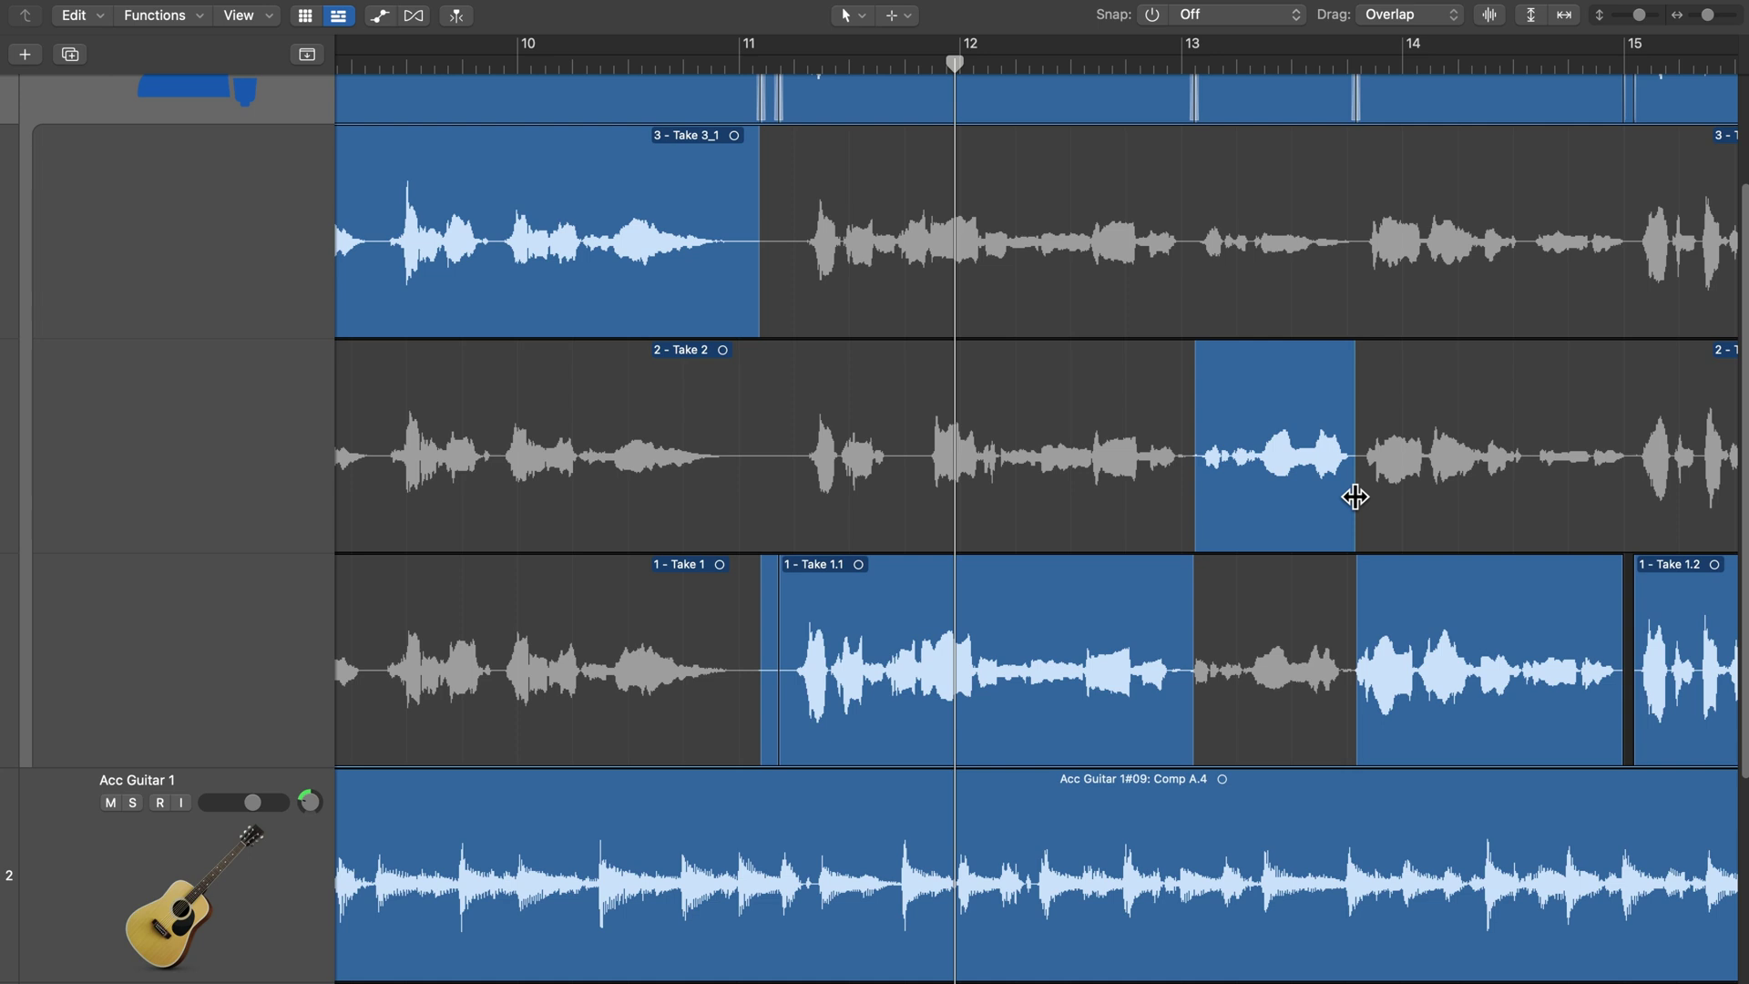
double_click(1066, 603)
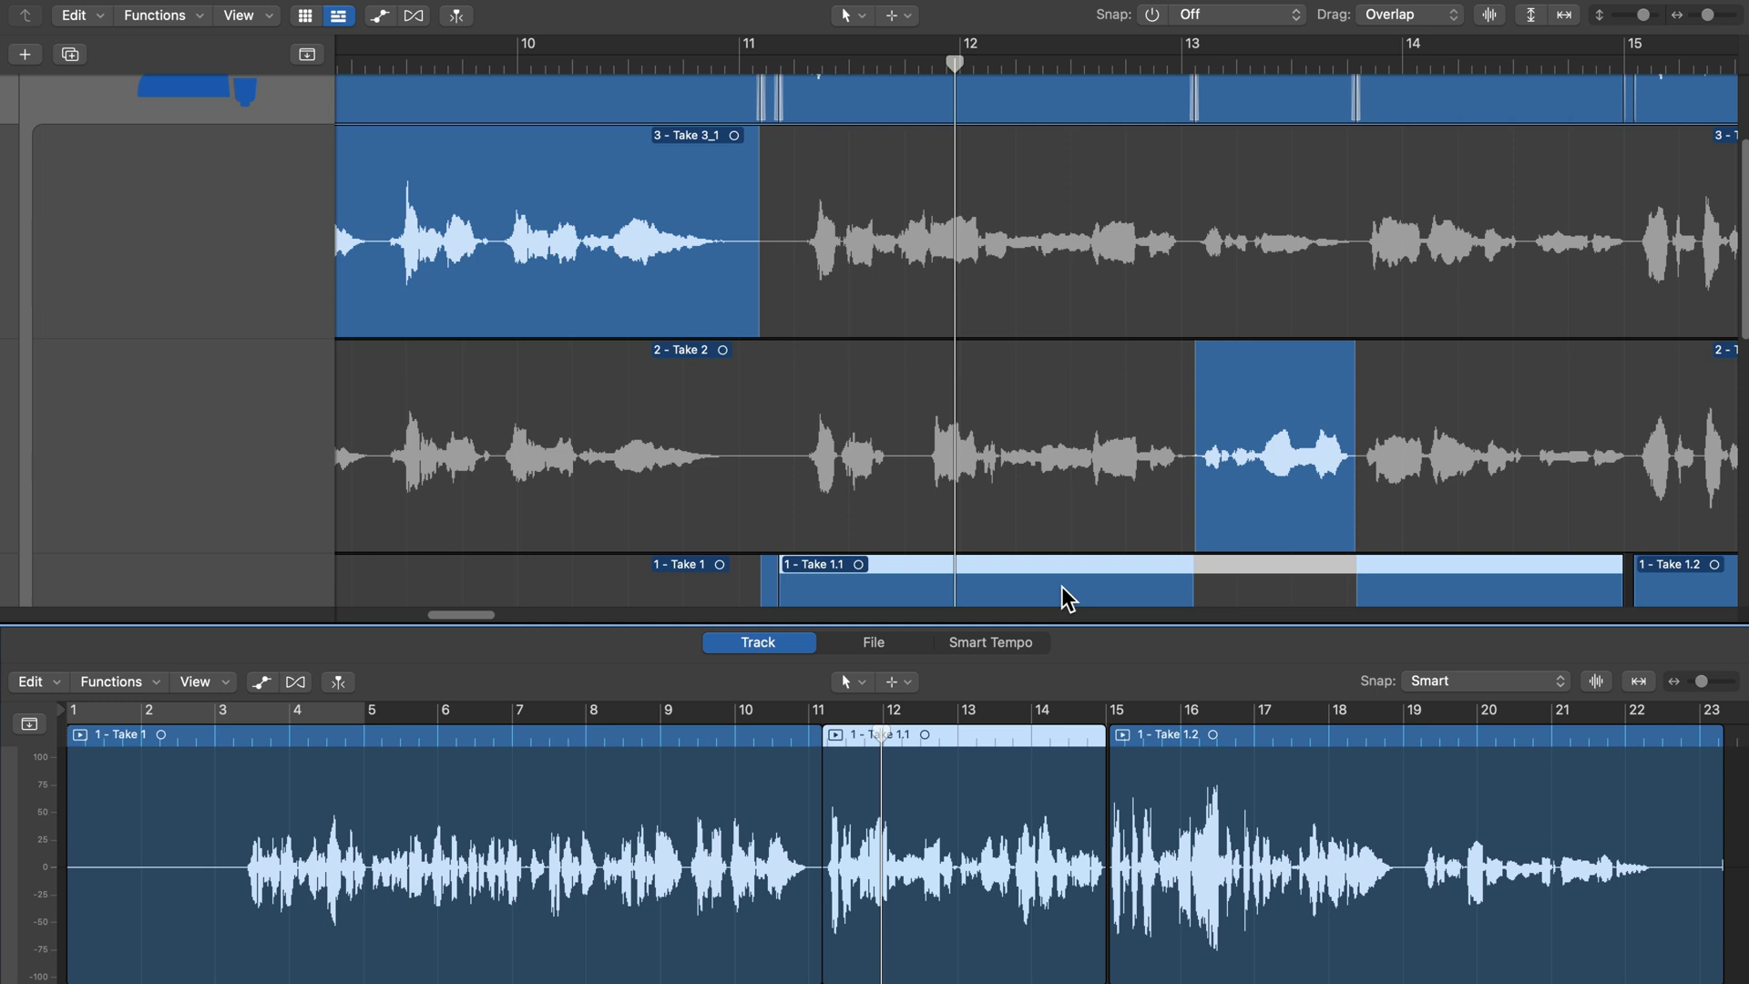
Show Take 2, Take 3_1 and Take 1 one at a time in the Audio Track Editor.
key(e)
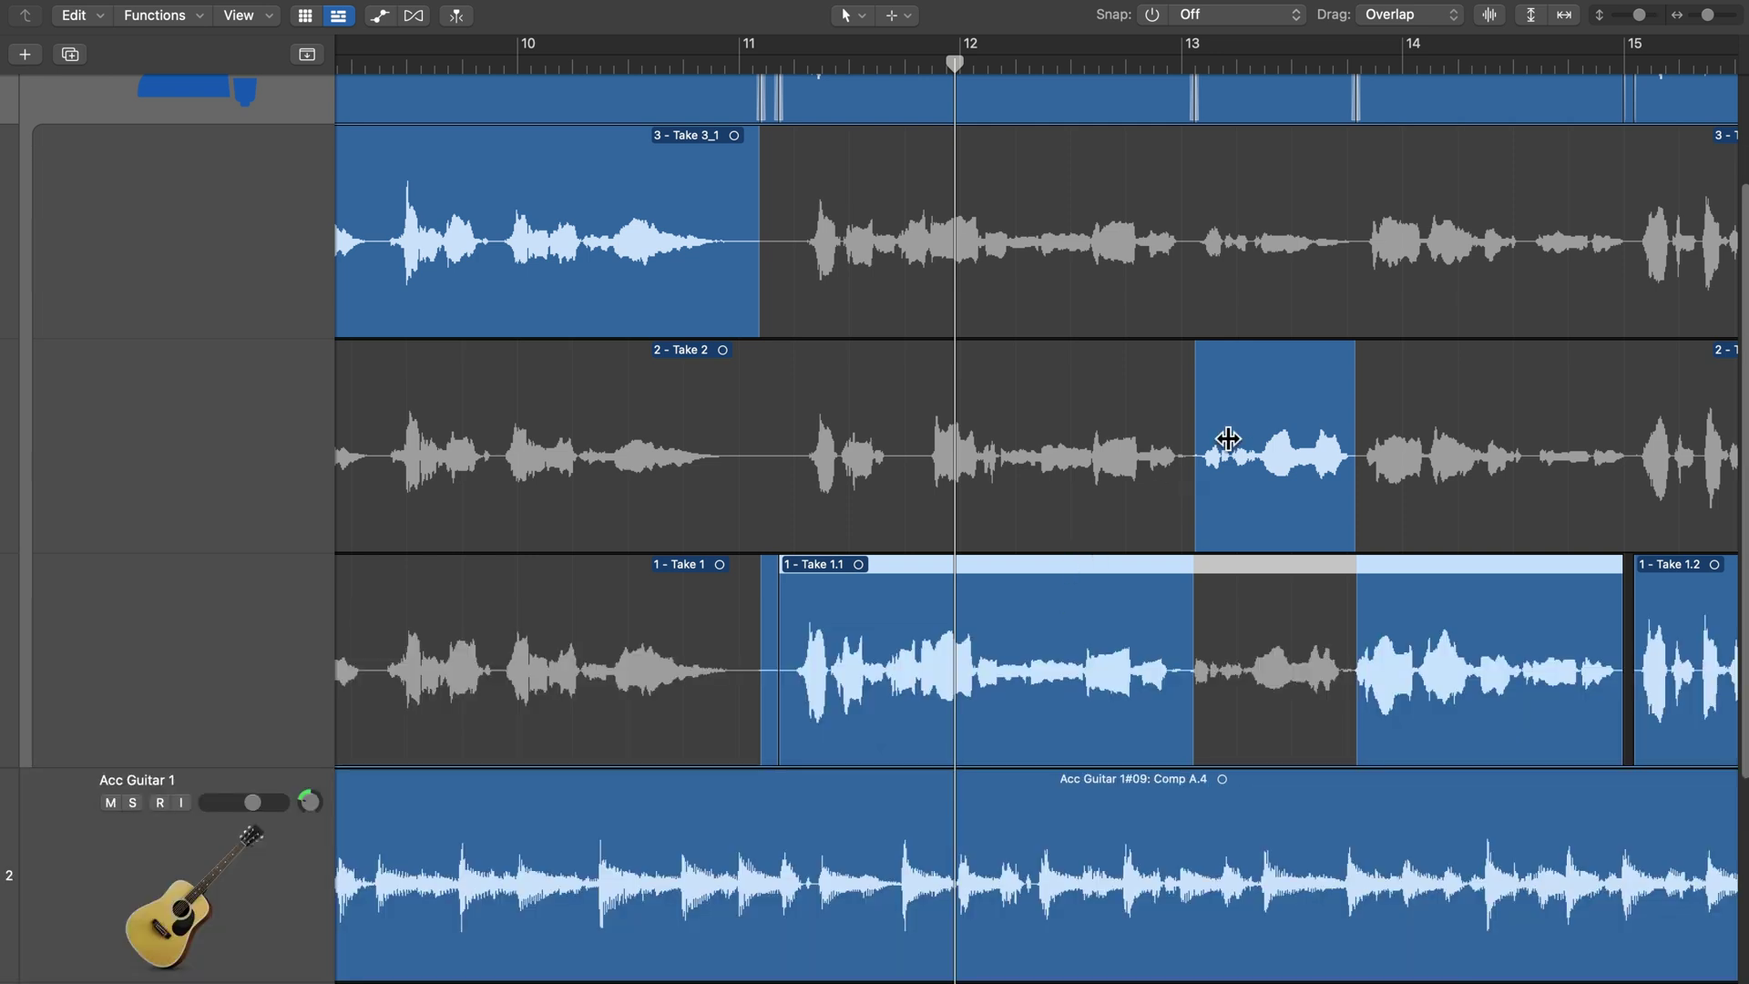
click(1293, 388)
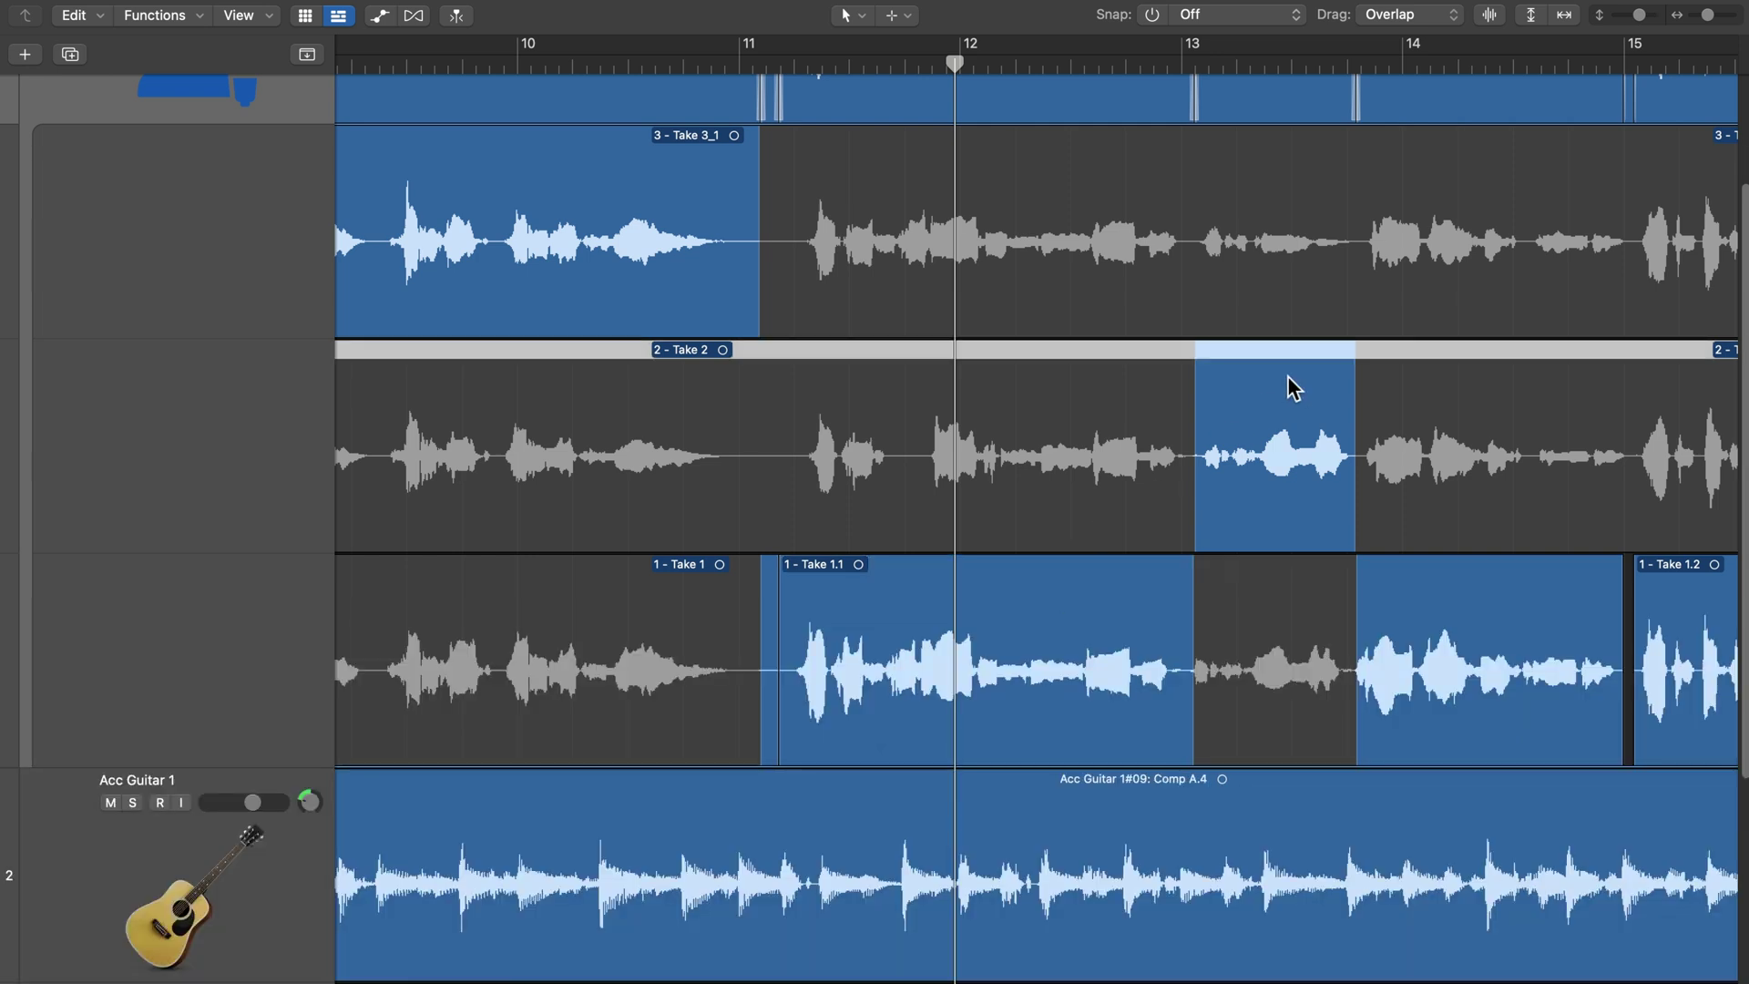
key(e)
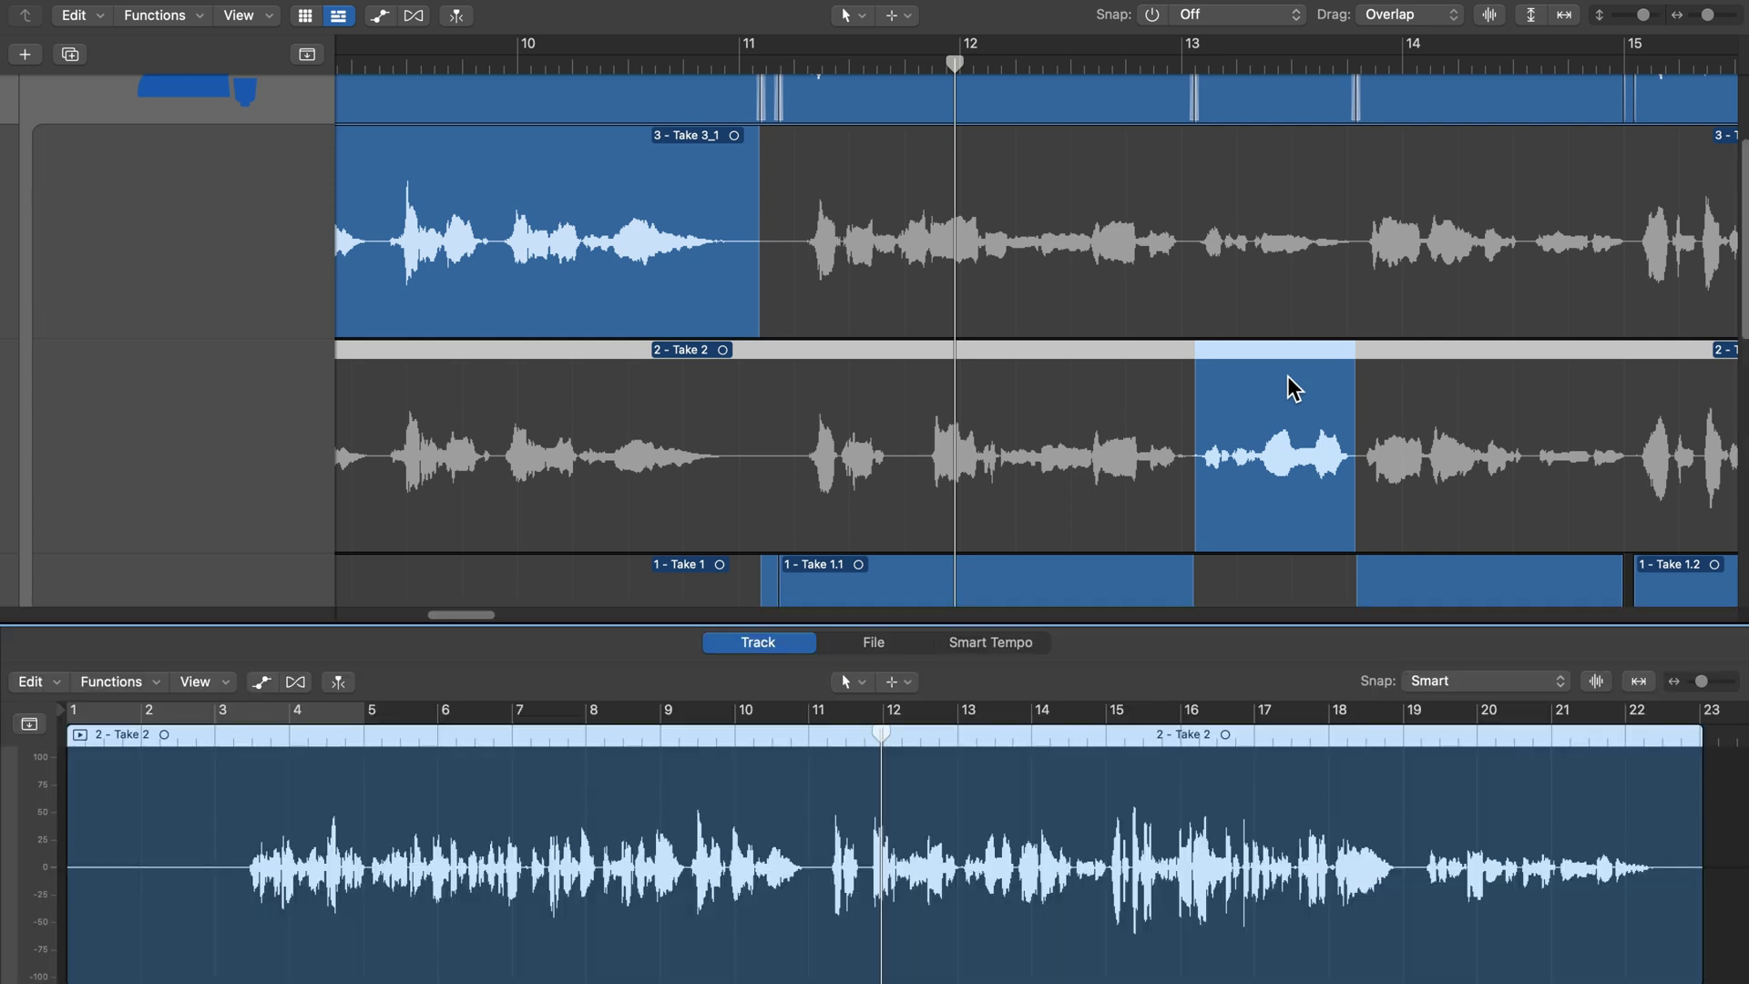
key(e)
click(683, 152)
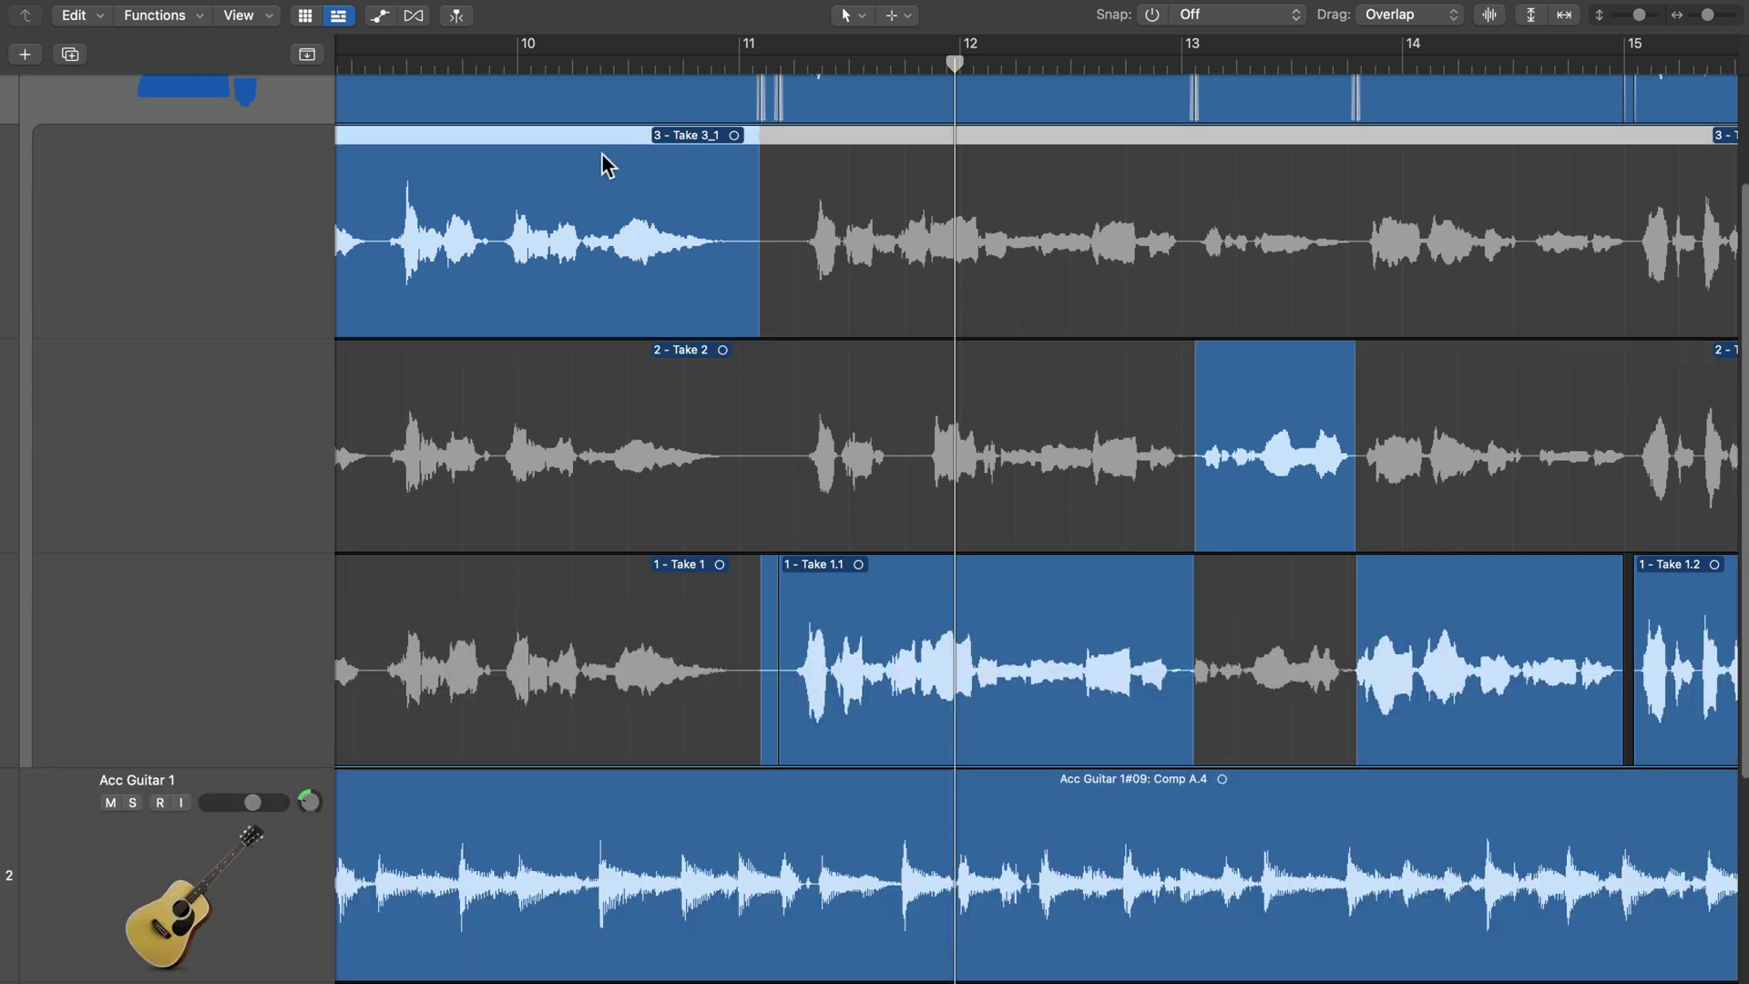
key(e)
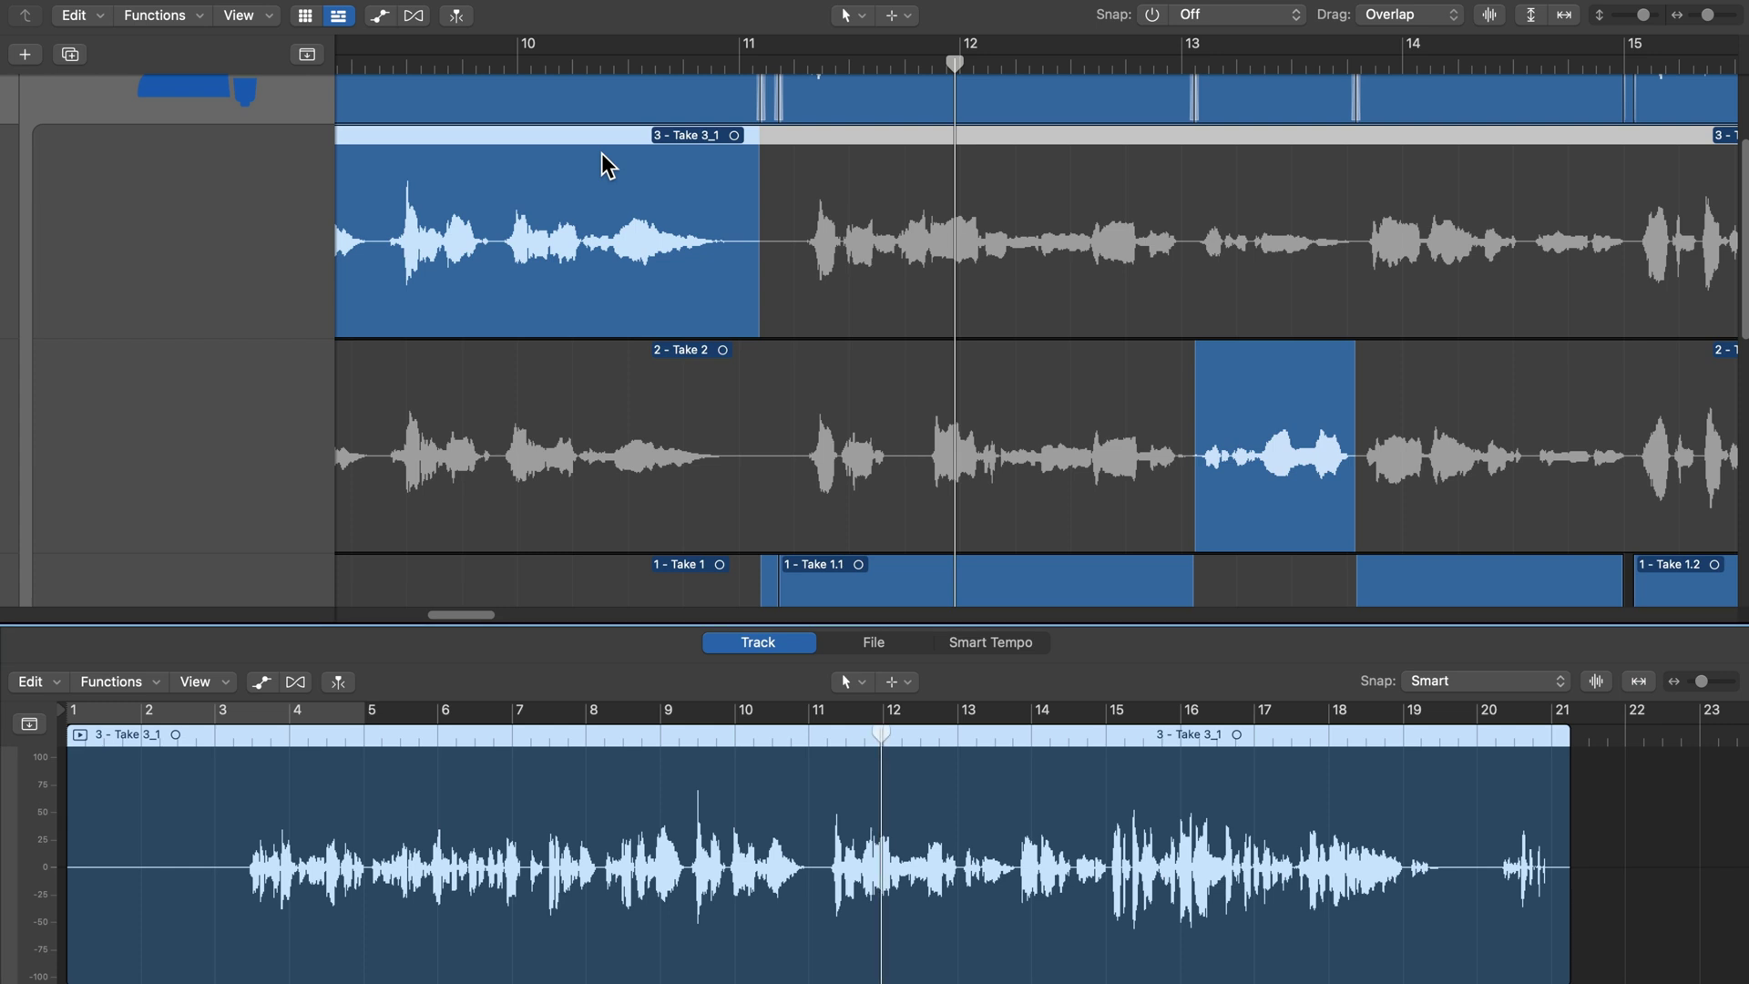
key(e)
click(926, 592)
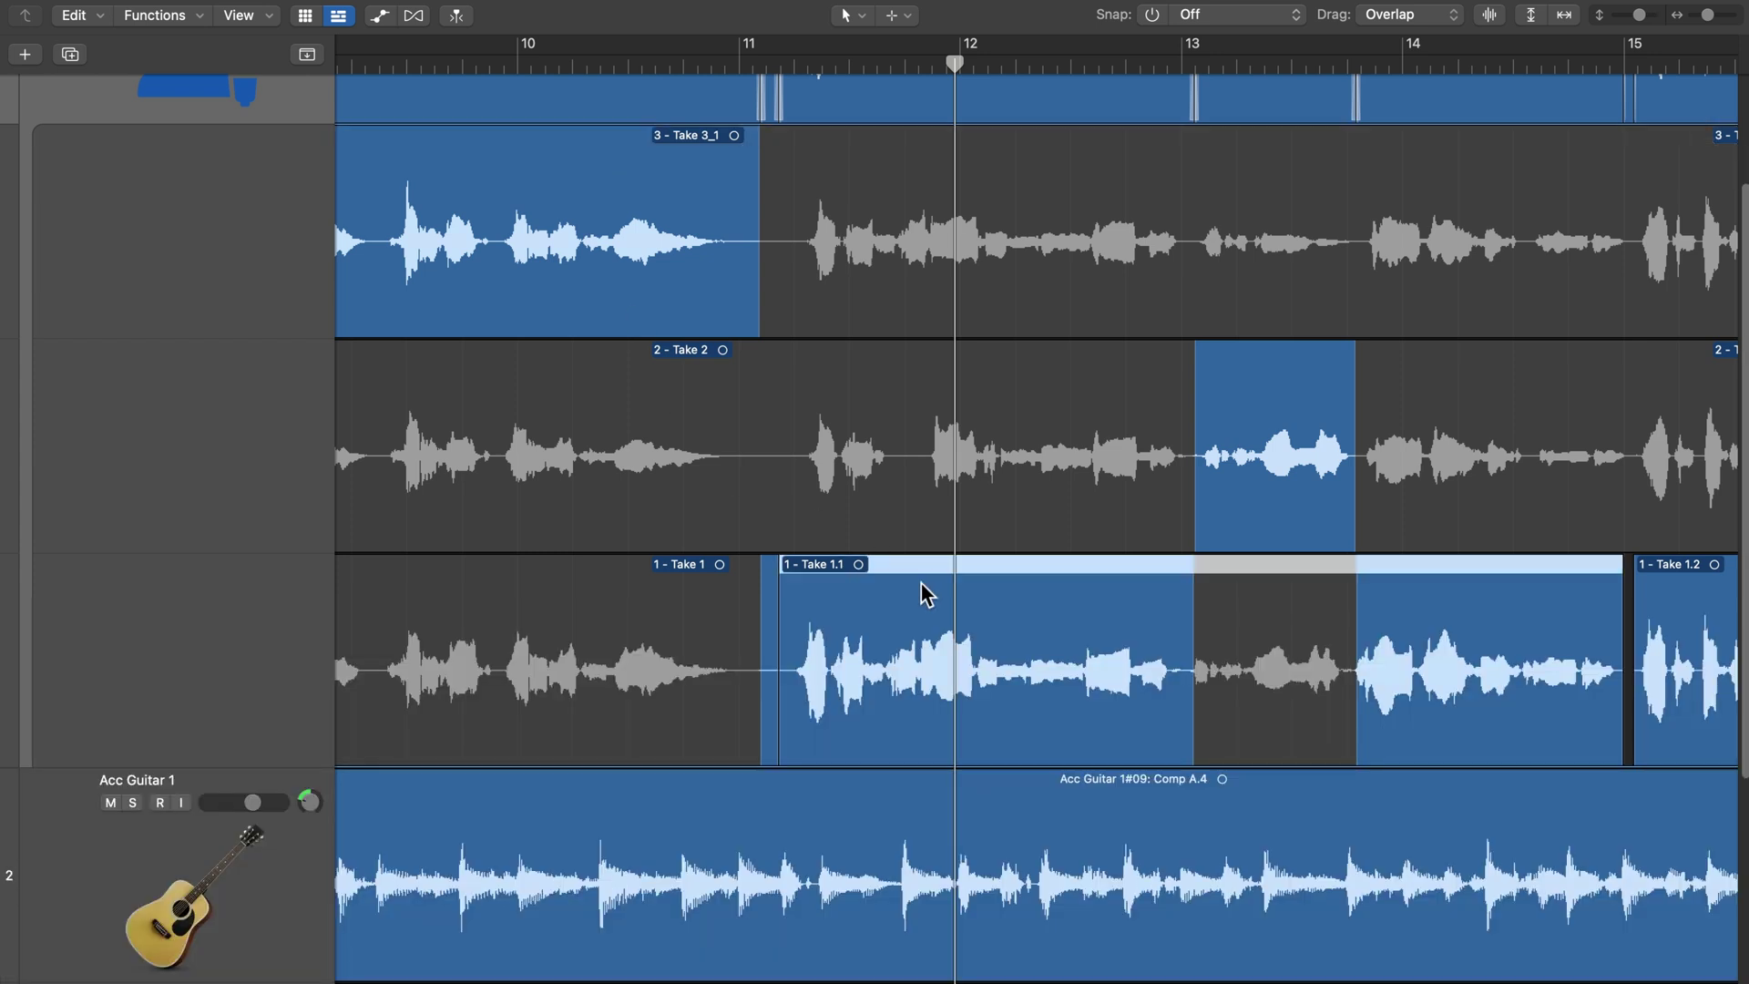
key(e)
key(e)
scroll(924, 592, down, 5)
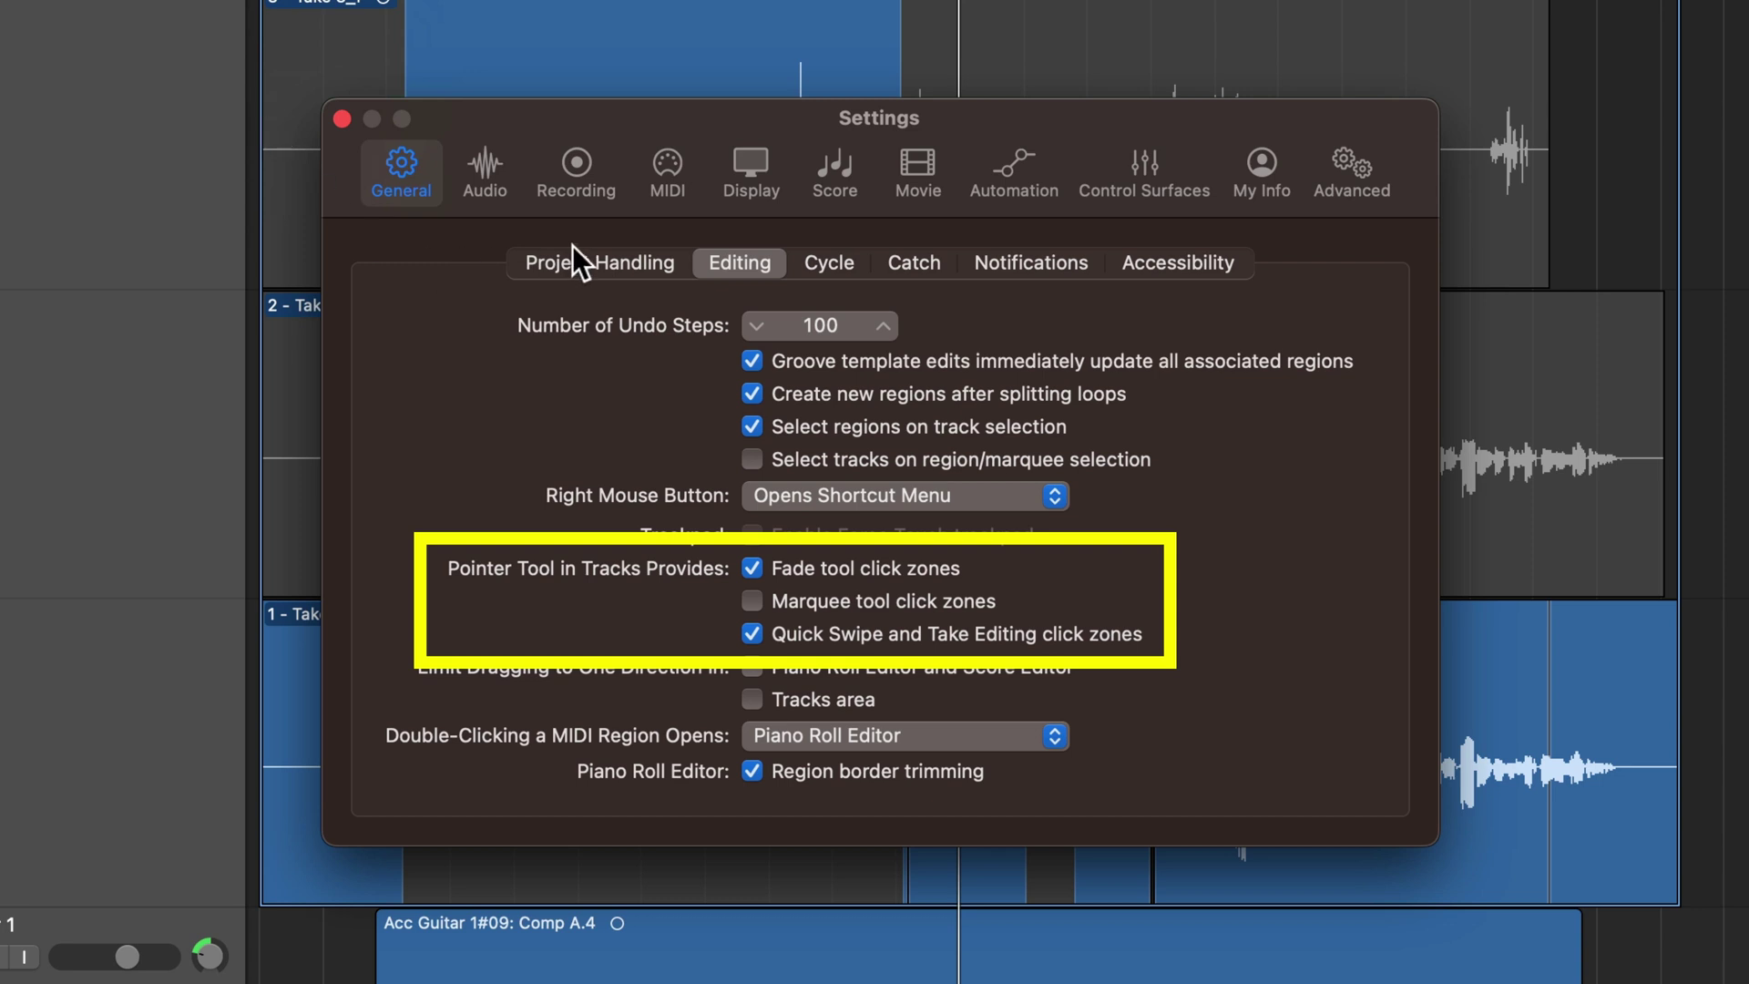
Uncheck 'Quick Swipe and Take Editing click zones' in the Editing settings.
click(827, 632)
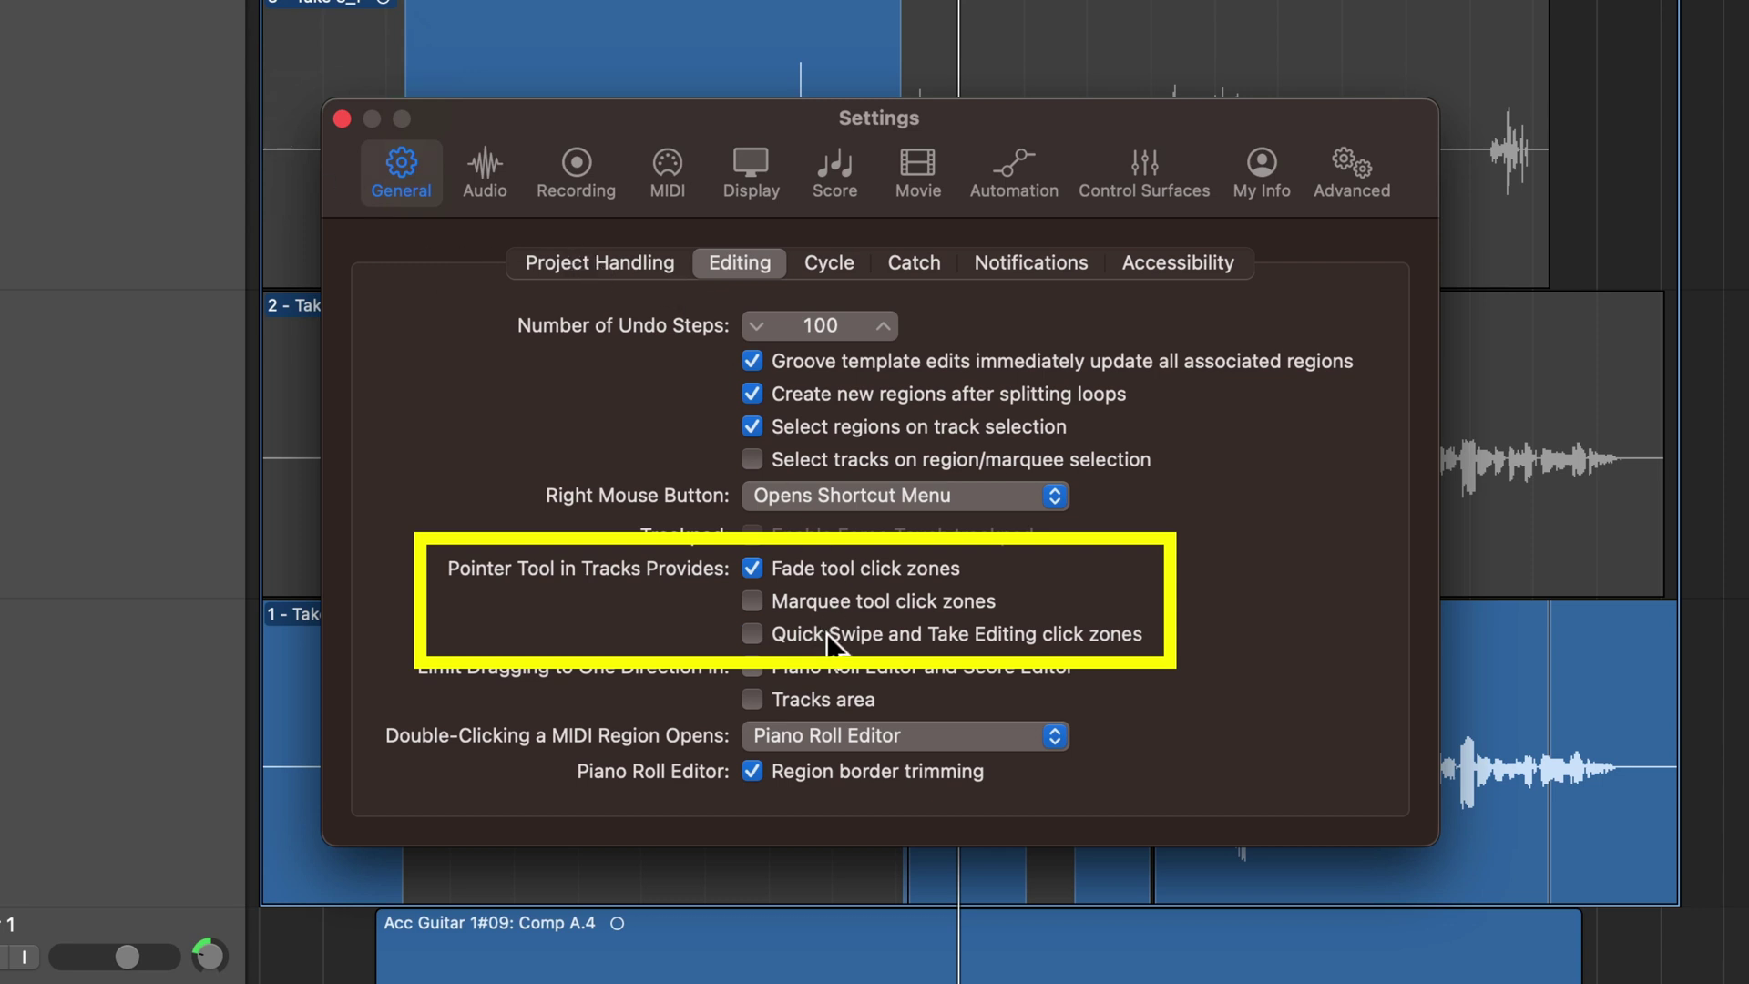